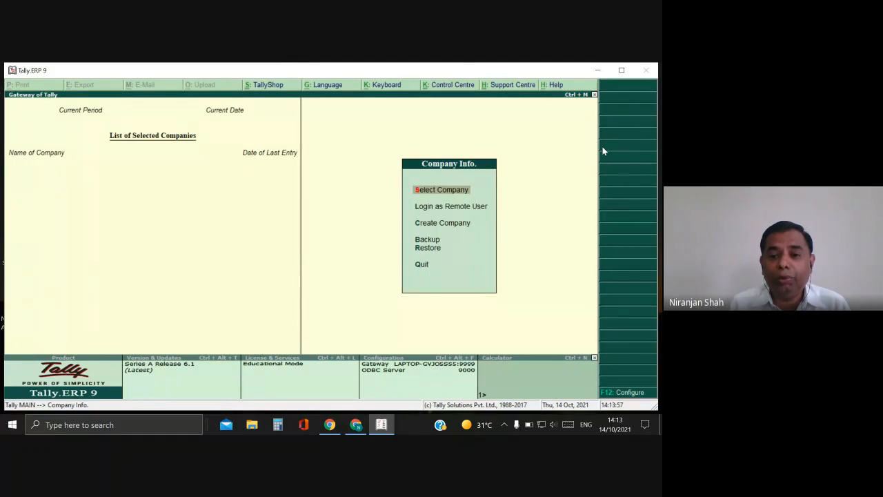
# Load the Inventory Accounting Ltd. company and go to its Accounts Info. menu.
pyautogui.press('Return')
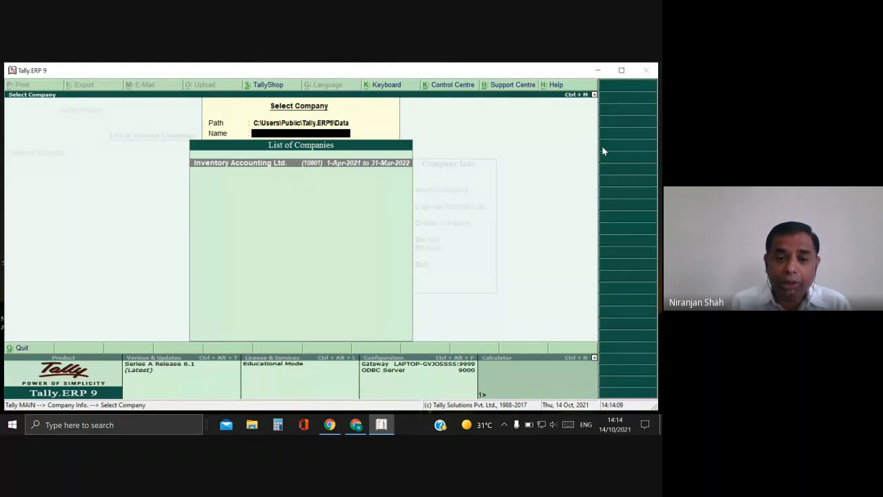
pyautogui.press('Return')
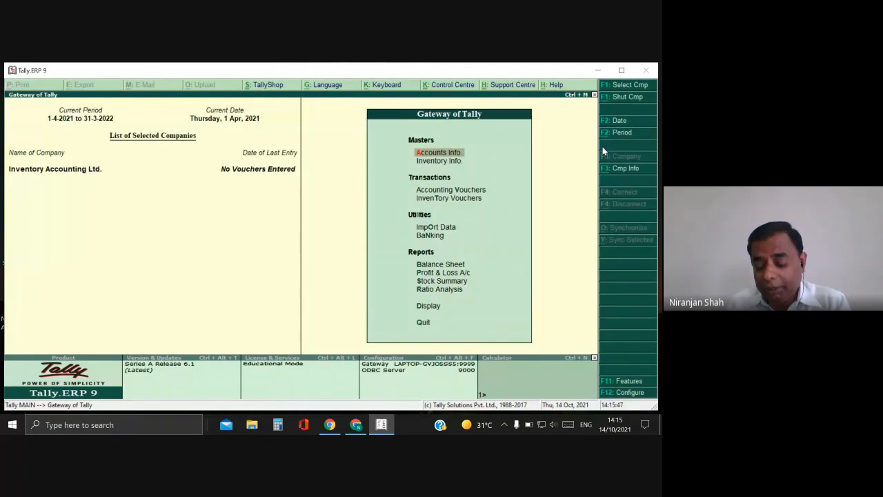
pyautogui.press('Return')
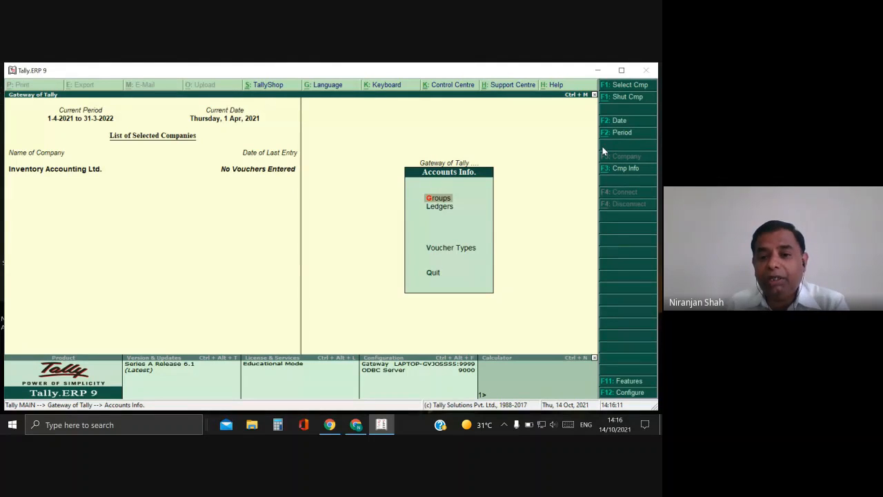
# Open the Groups menu and move the selection to Quit.
pyautogui.press('Return')
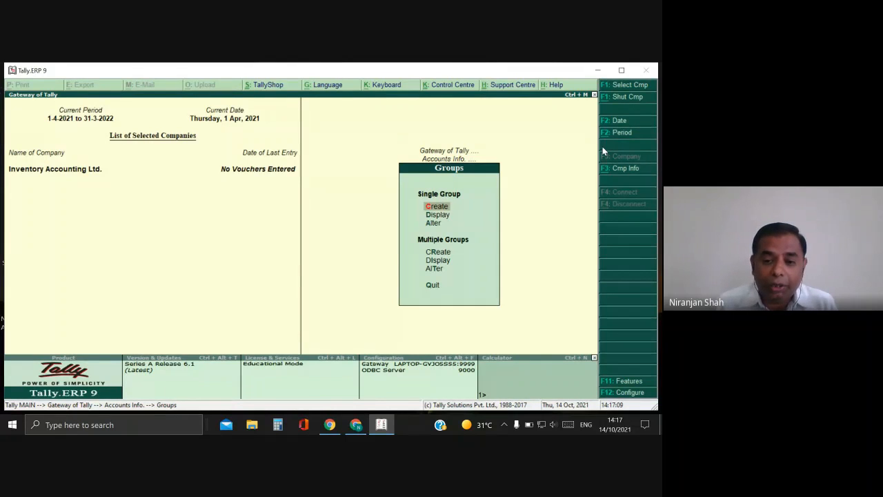
pyautogui.press('Up')
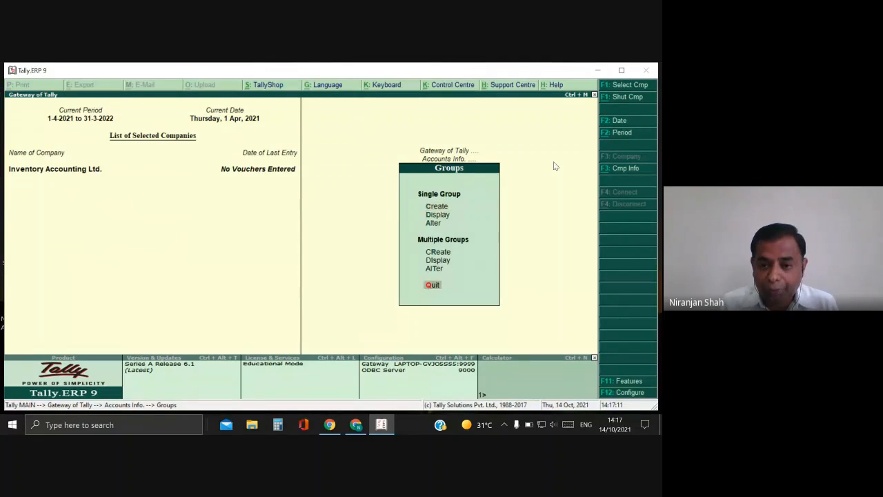
# Leave Groups and move to Ledgers on the Accounts Info. menu.
pyautogui.press('Return')
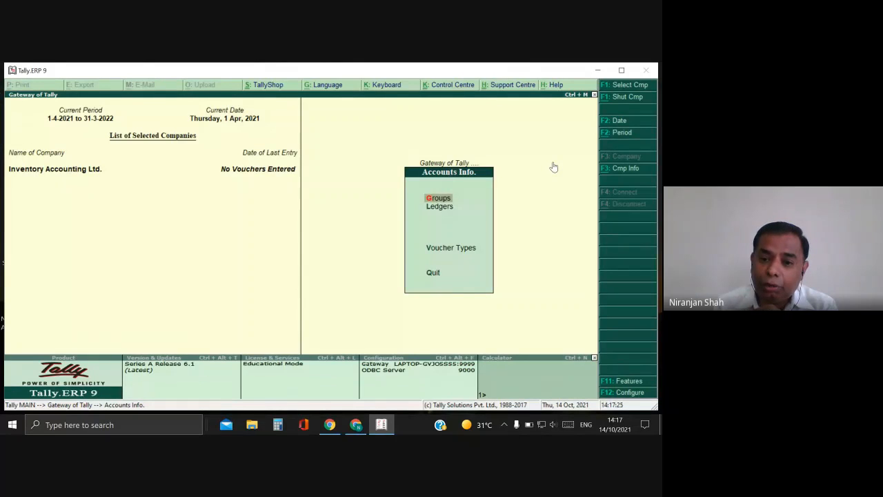
pyautogui.press('Down')
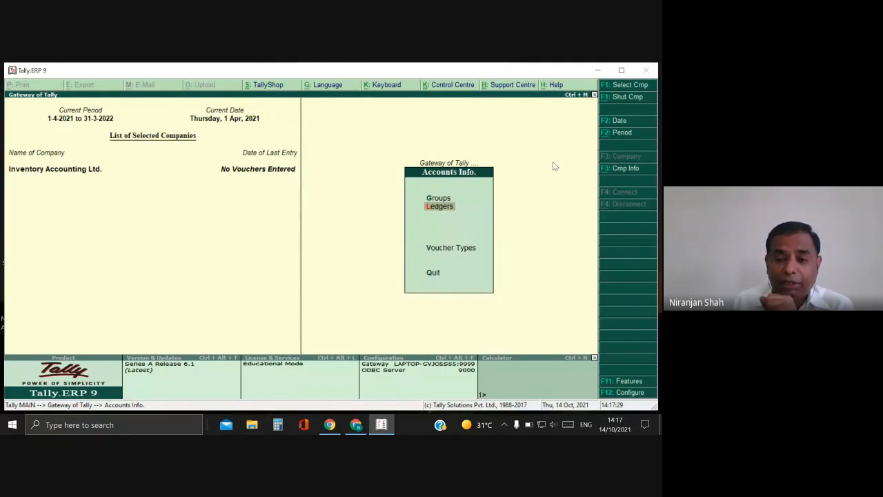
# In the Ledgers menu, choose Single Ledger Display to list existing ledgers (Cash, Profit & Loss A/c).
pyautogui.press('Return')
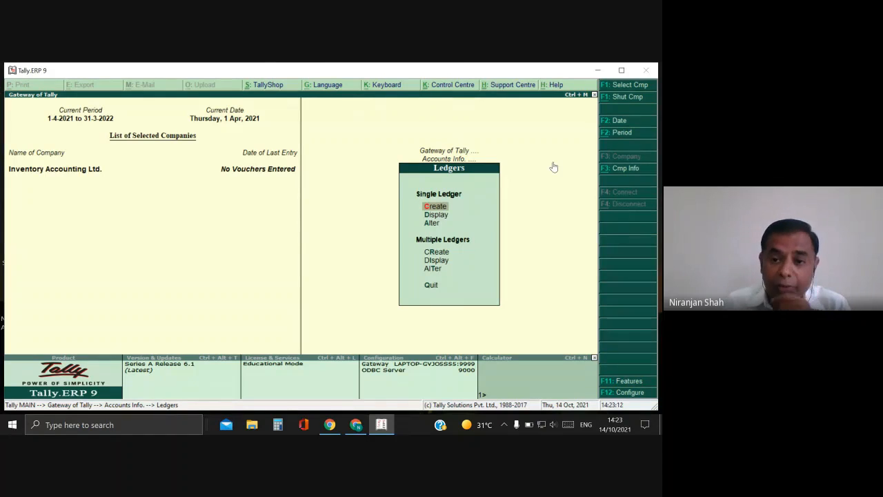
pyautogui.press('Down')
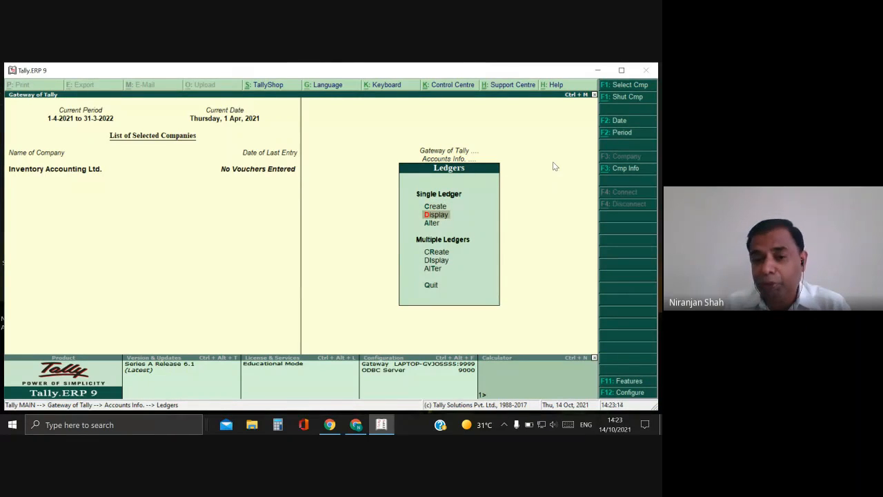
pyautogui.press('Return')
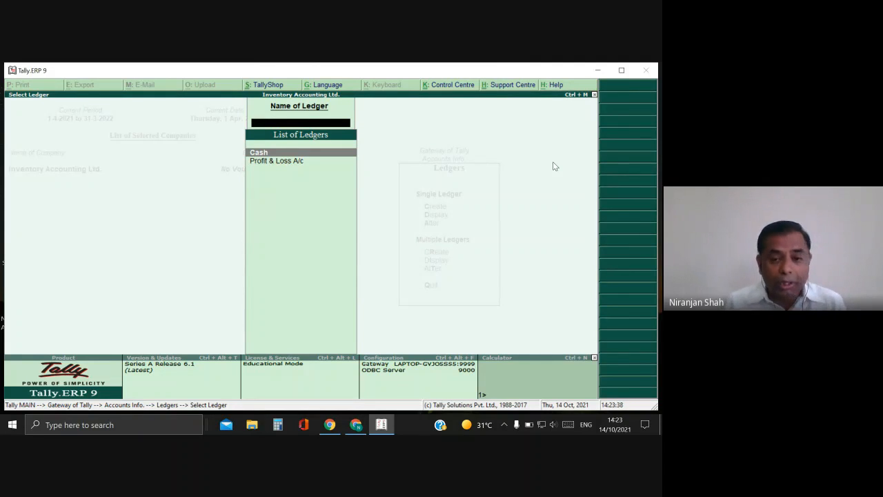
# Close the ledger list and open Single Ledger Create for a new ledger.
pyautogui.press('Escape')
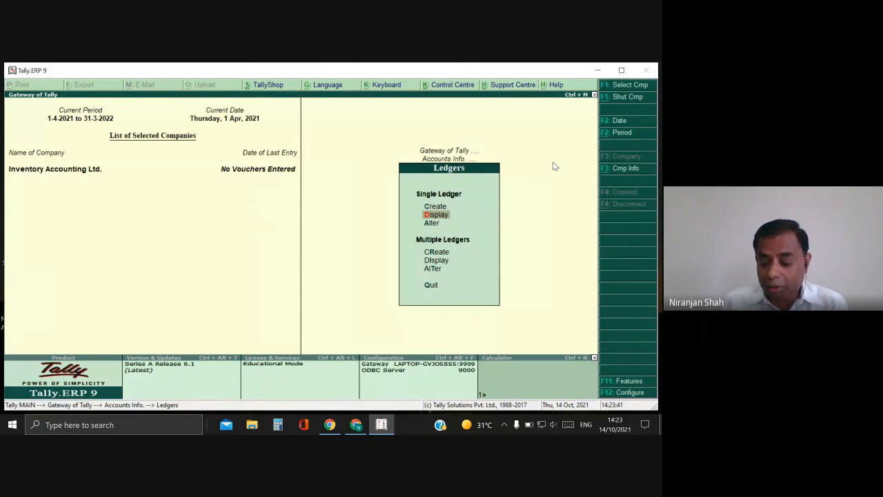
pyautogui.press('Up')
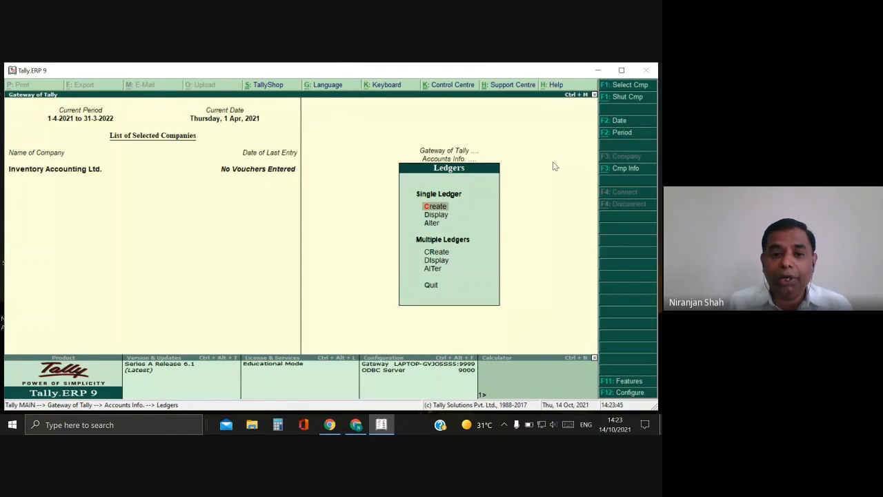
pyautogui.press('Return')
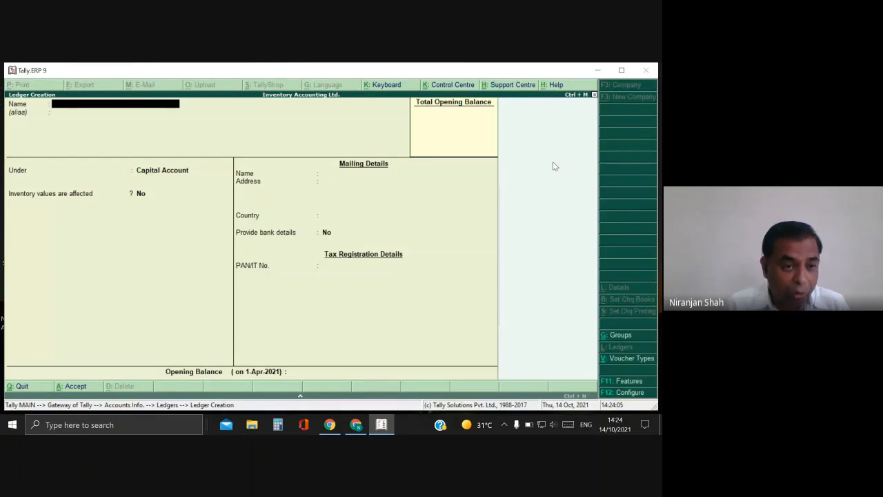
# Name the new ledger 'Capital A/c', leave the alias blank, and reach the Under field.
pyautogui.write('Capit')
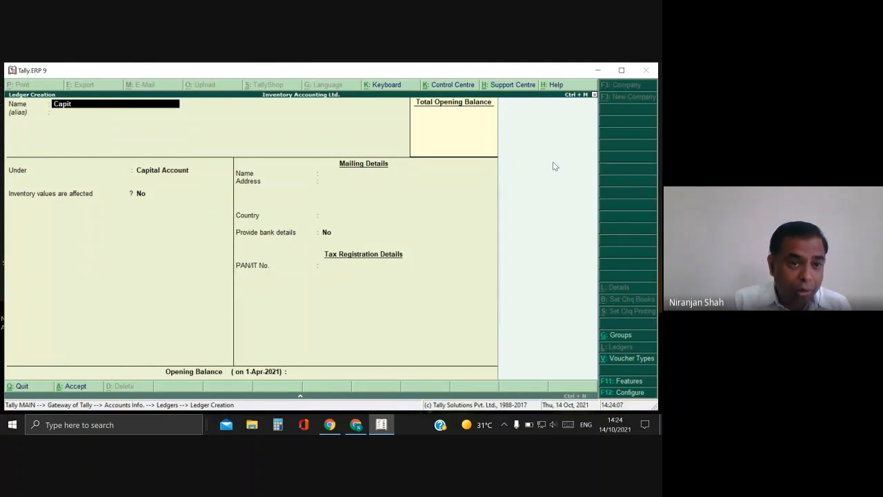
pyautogui.write('al A')
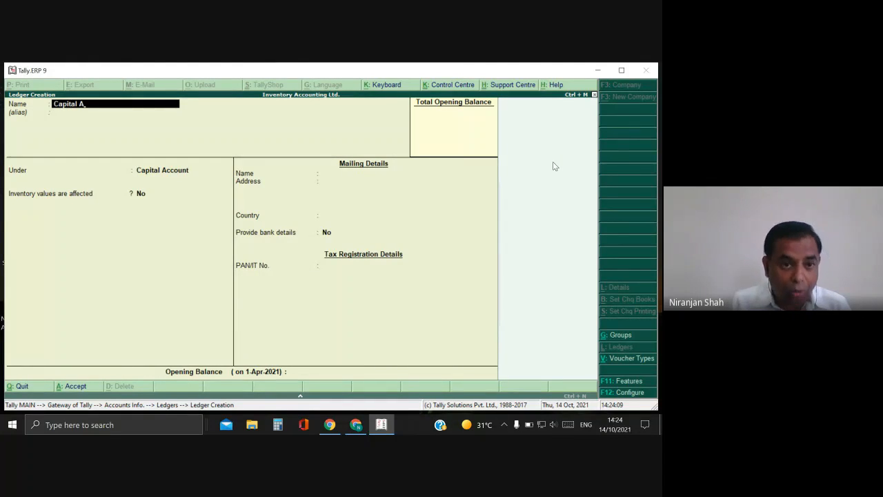
pyautogui.write('/c')
pyautogui.press('Return')
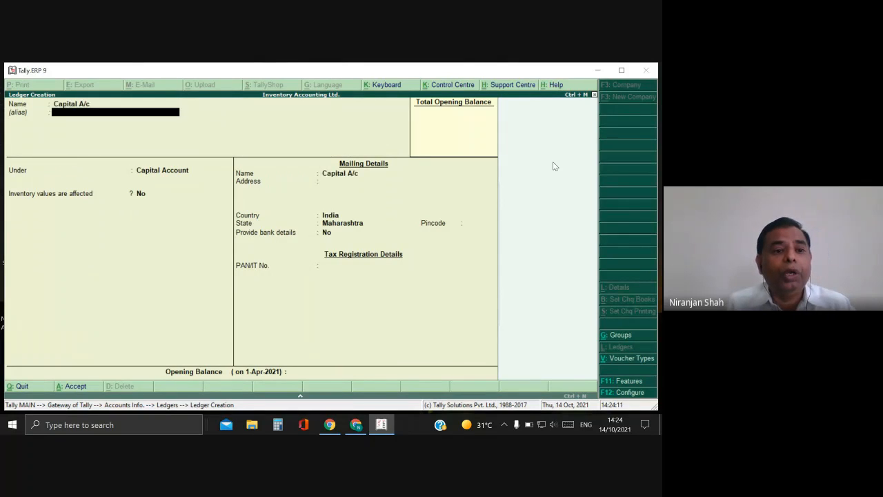
pyautogui.press('Return')
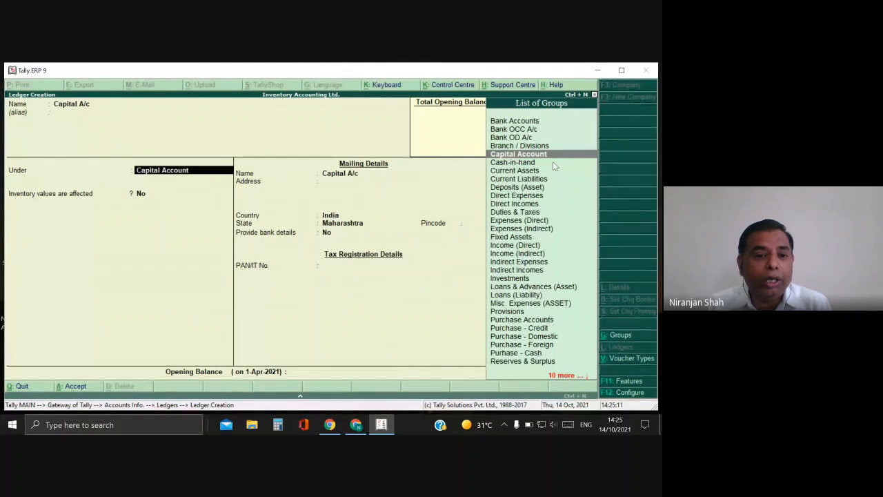
# Accept Capital Account as the group for the Capital A/c ledger.
pyautogui.press('Return')
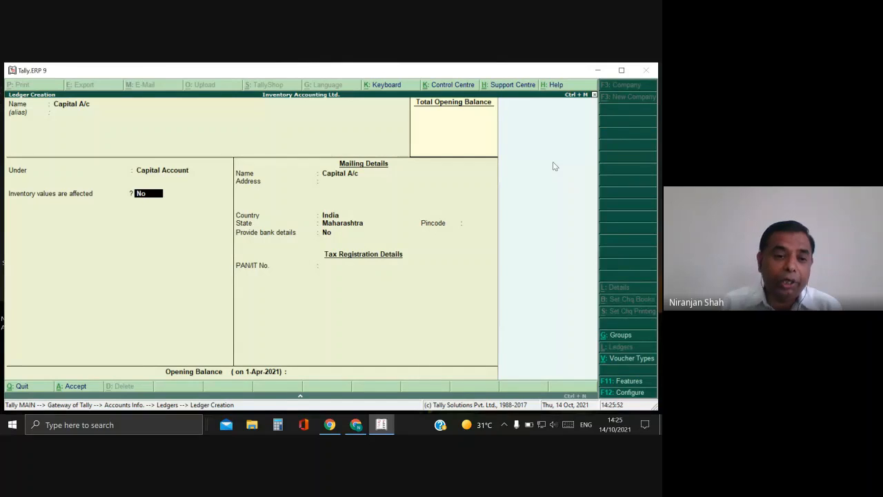
# Leave 'Inventory values are affected' at No for Capital A/c.
pyautogui.press('Return')
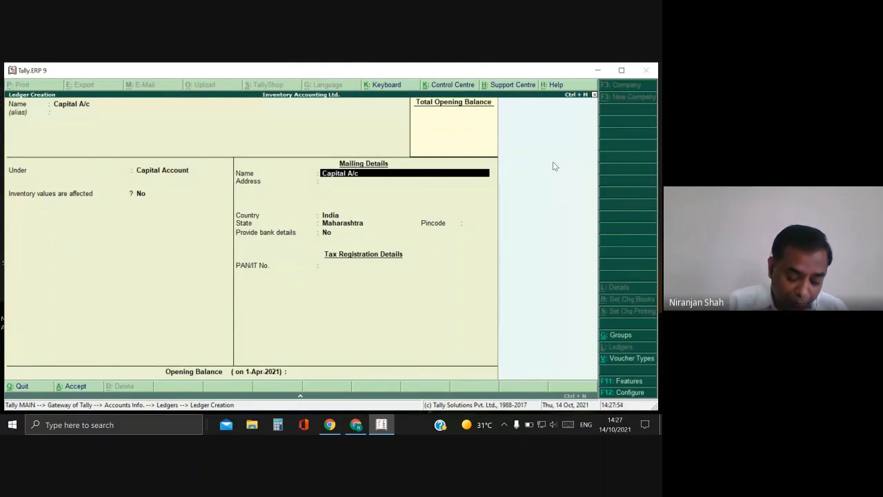
# Fill mailing details: name 'ABC', address 'Eeeeeeeeee', state Maharashtra, pincode 413102.
pyautogui.write('ABC')
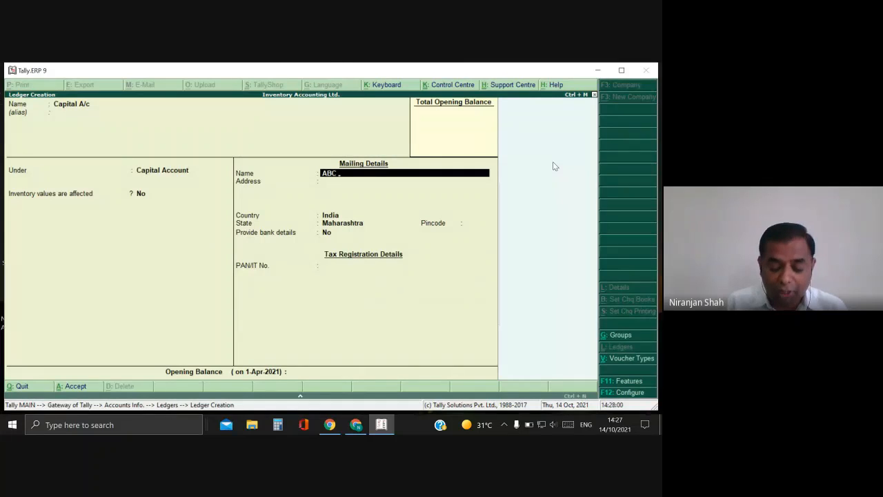
pyautogui.press('Return')
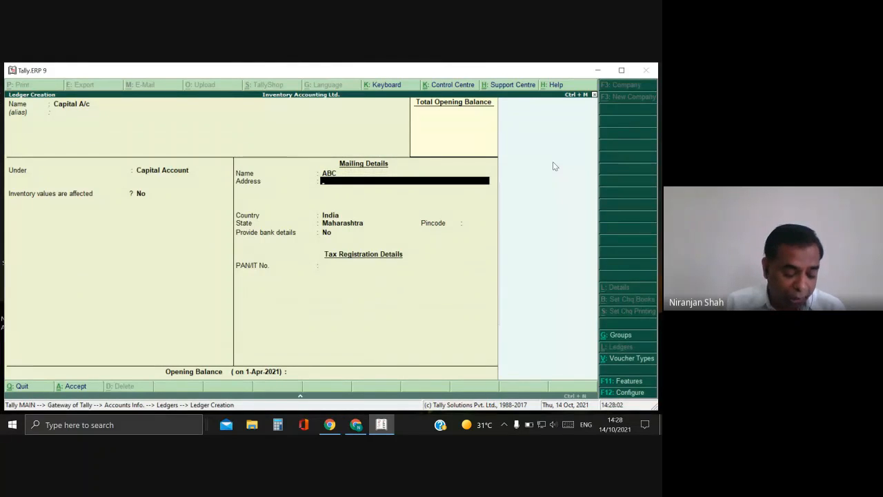
pyautogui.write('Eeeeeeeeee')
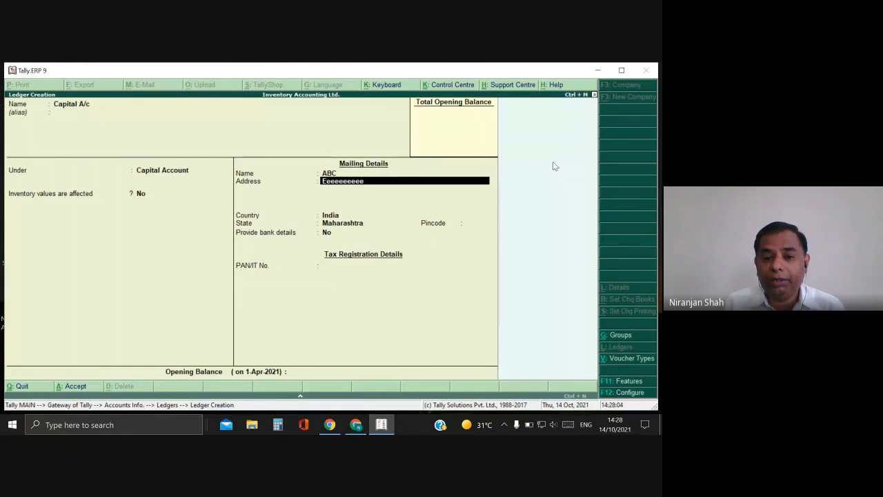
pyautogui.press('Return')
pyautogui.press('Return')
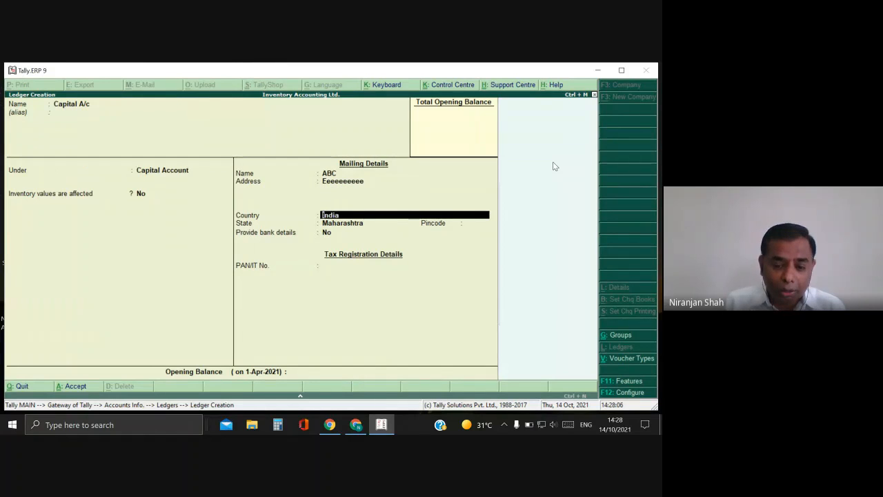
pyautogui.press('Return')
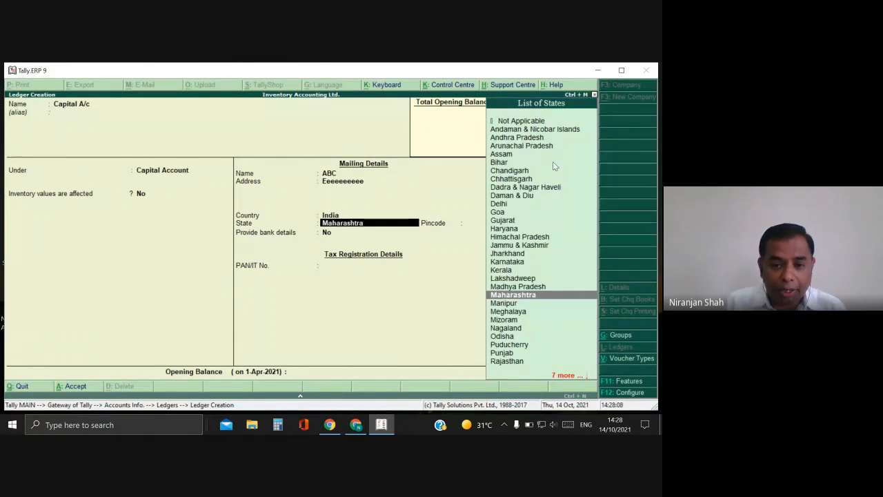
pyautogui.press('Return')
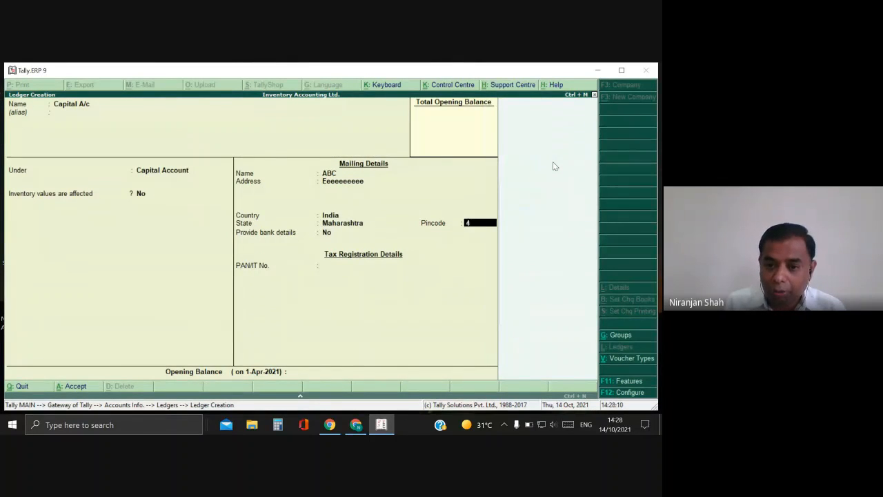
pyautogui.write('413102')
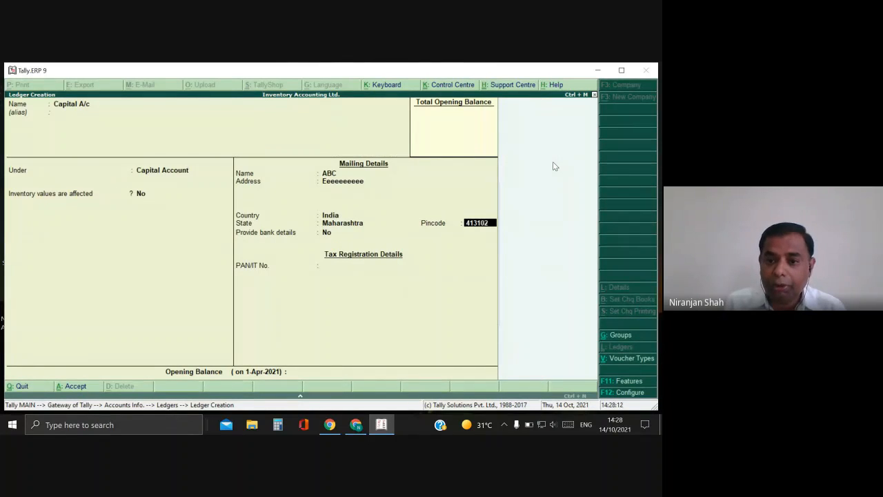
pyautogui.press('Return')
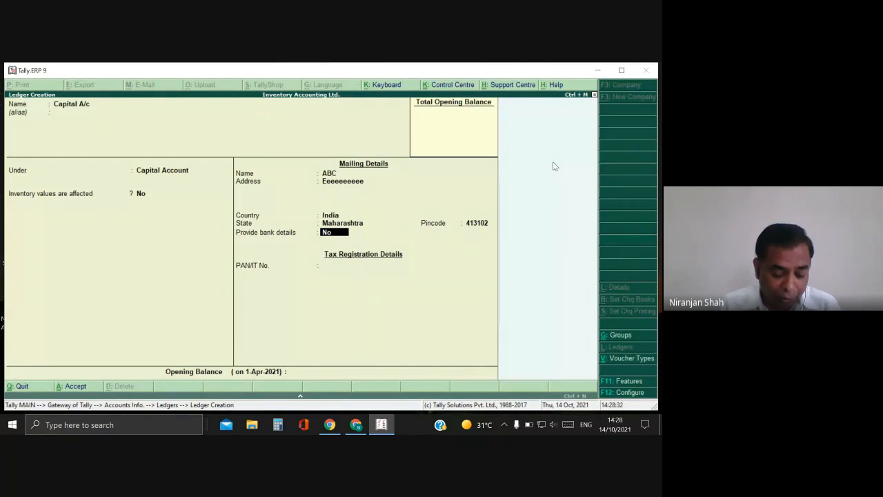
# Set 'Provide bank details' to Yes for the Capital A/c ledger.
pyautogui.write('y')
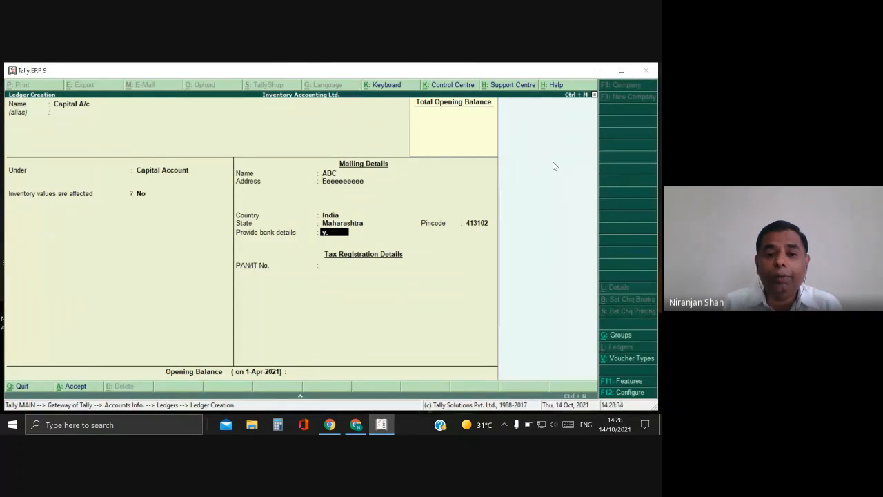
pyautogui.press('Return')
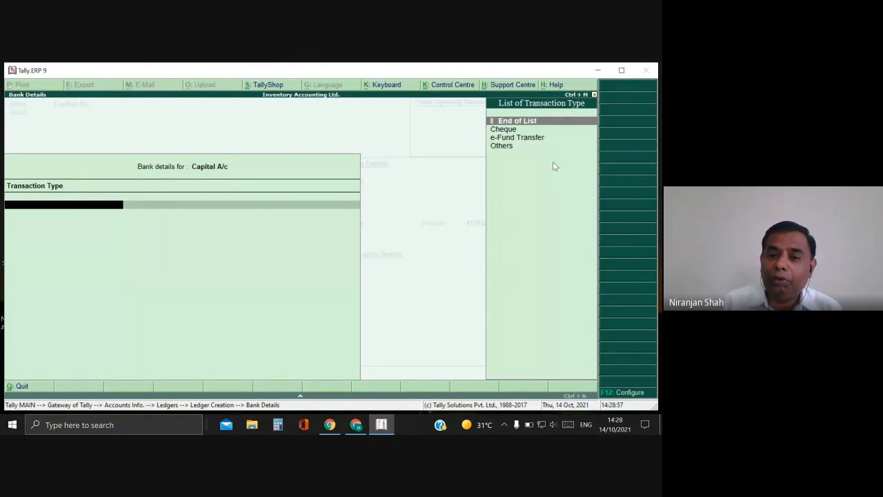
# Try Cheque as the bank transaction type, then step back out of it.
pyautogui.press('Down')
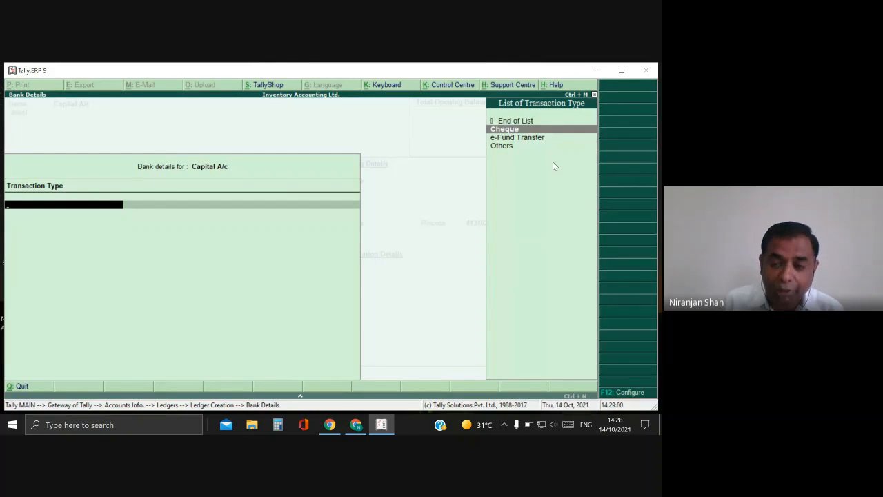
pyautogui.press('Return')
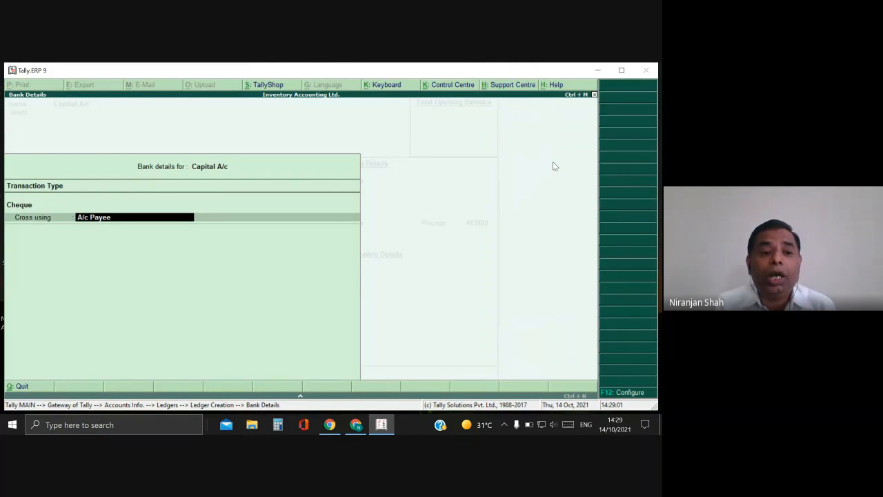
pyautogui.press('Return')
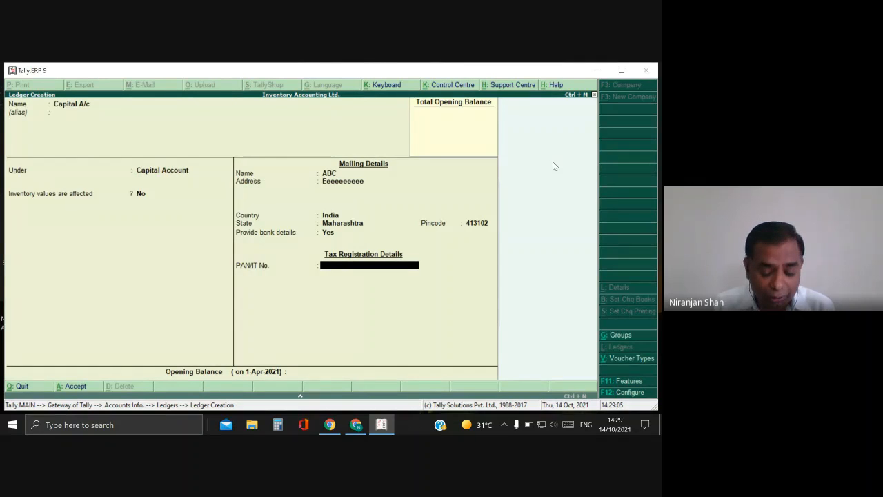
pyautogui.press('BackSpace')
pyautogui.press('BackSpace')
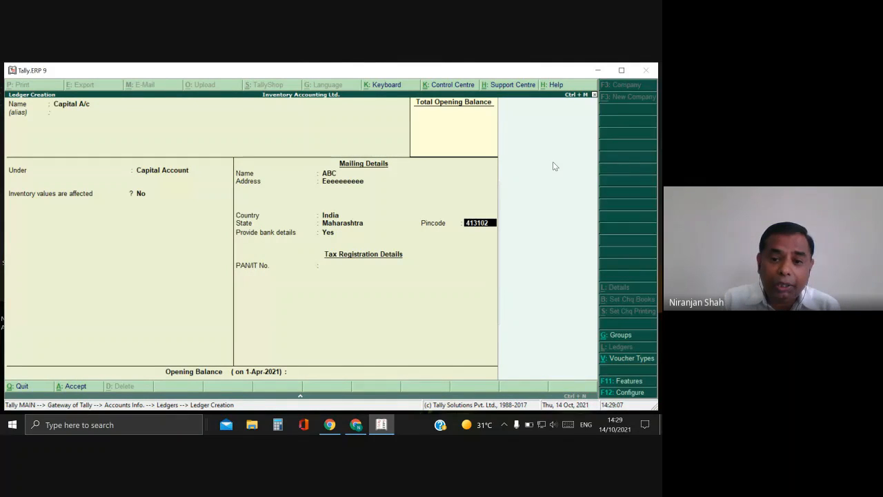
pyautogui.press('Return')
pyautogui.press('Return')
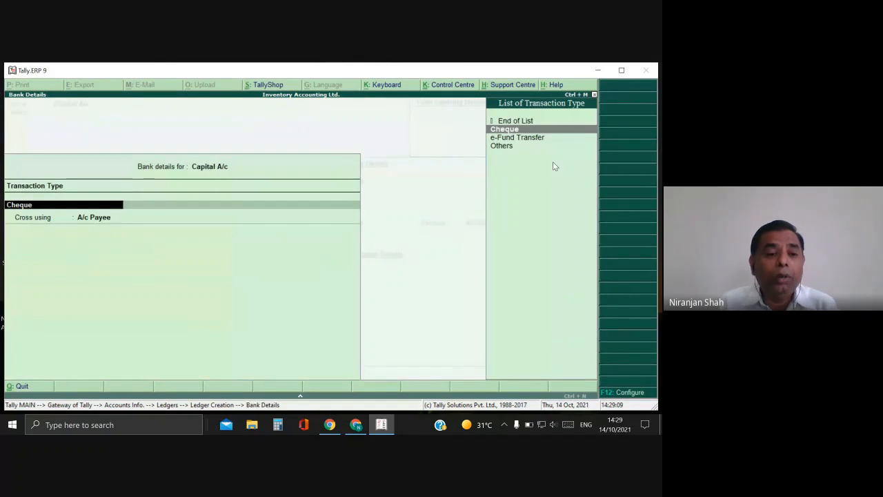
# Set the transaction type to e-Fund Transfer, leaving account number and IFS code blank.
pyautogui.press('Down')
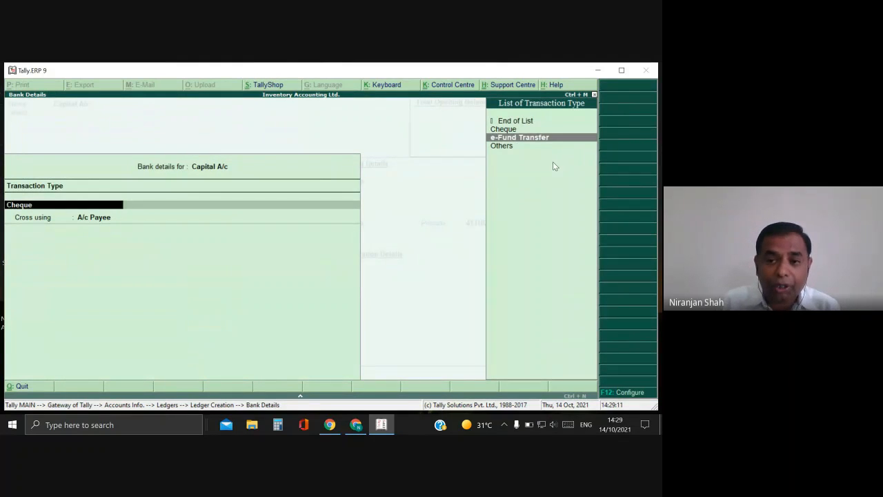
pyautogui.press('Return')
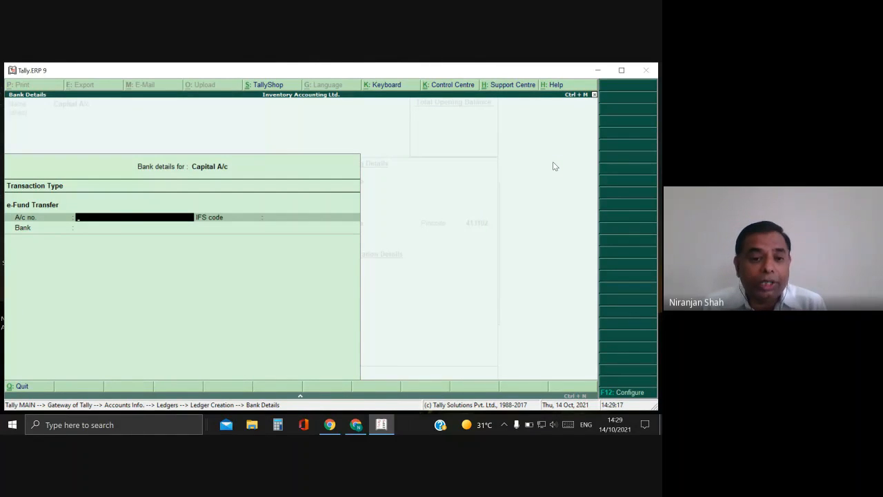
pyautogui.press('Return')
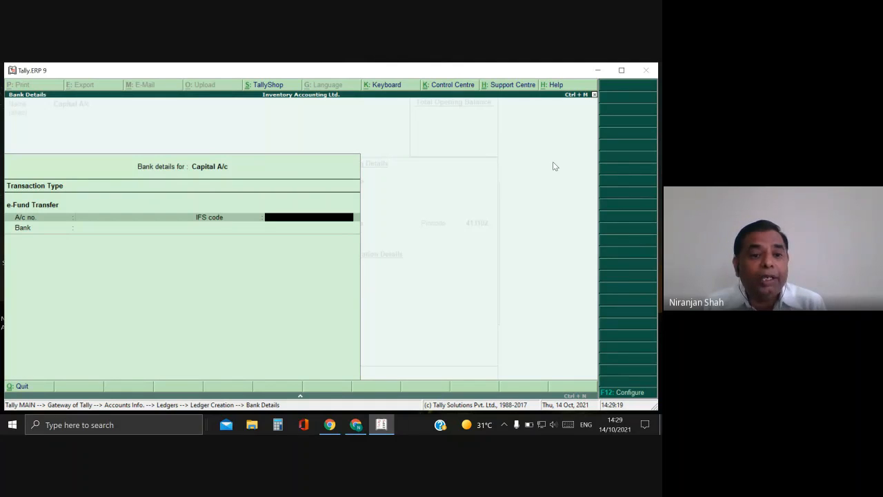
pyautogui.press('Return')
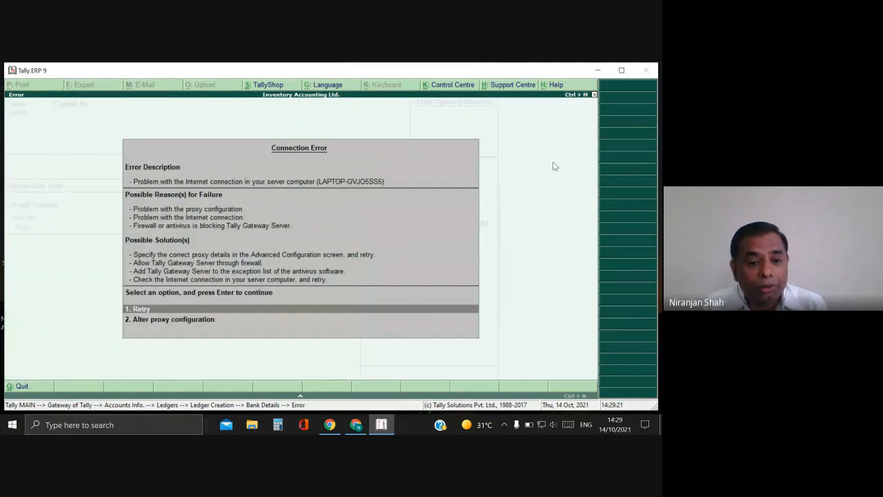
pyautogui.press('Return')
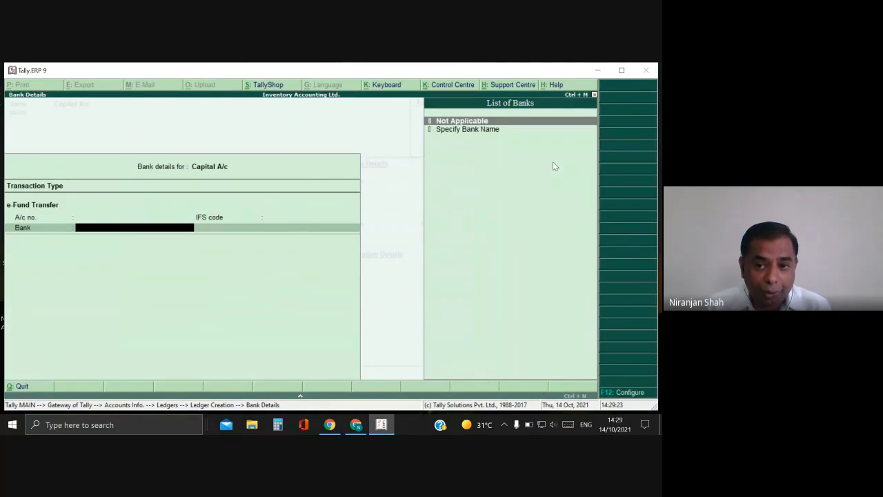
# Try Specify Bank Name, then cancel it and leave the bank field empty.
pyautogui.press('Down')
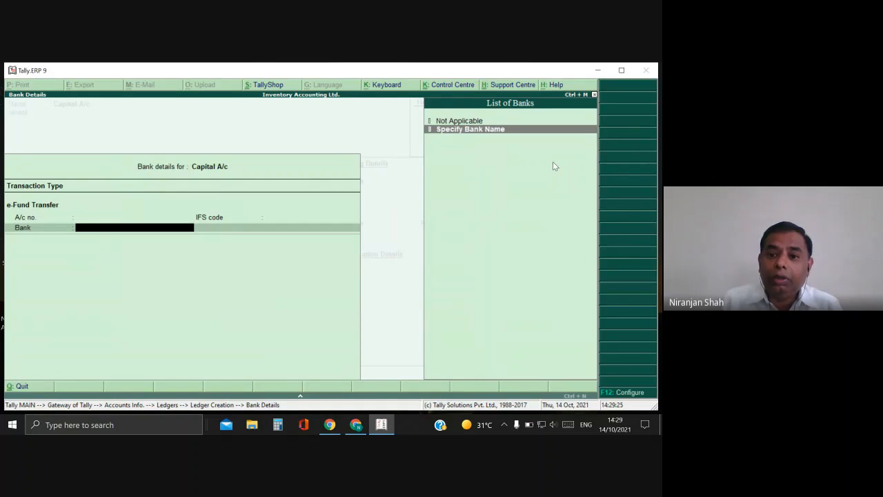
pyautogui.press('Return')
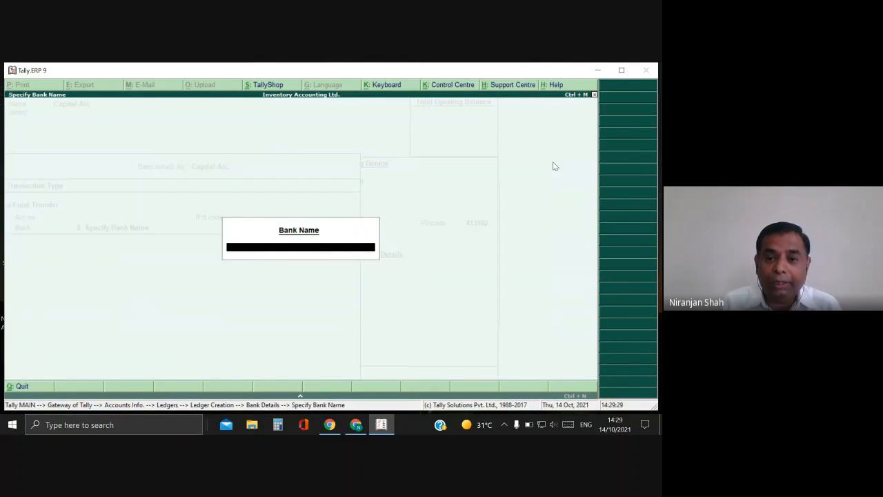
pyautogui.press('Escape')
pyautogui.press('BackSpace')
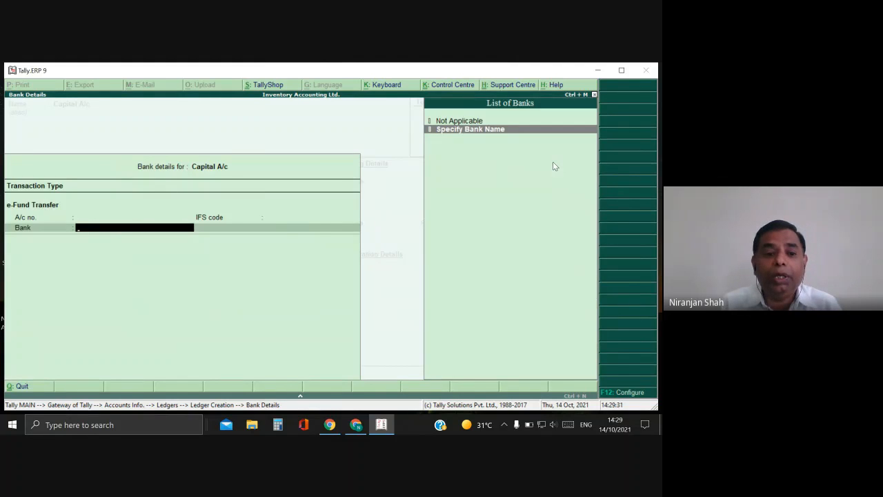
pyautogui.press('Escape')
pyautogui.press('Return')
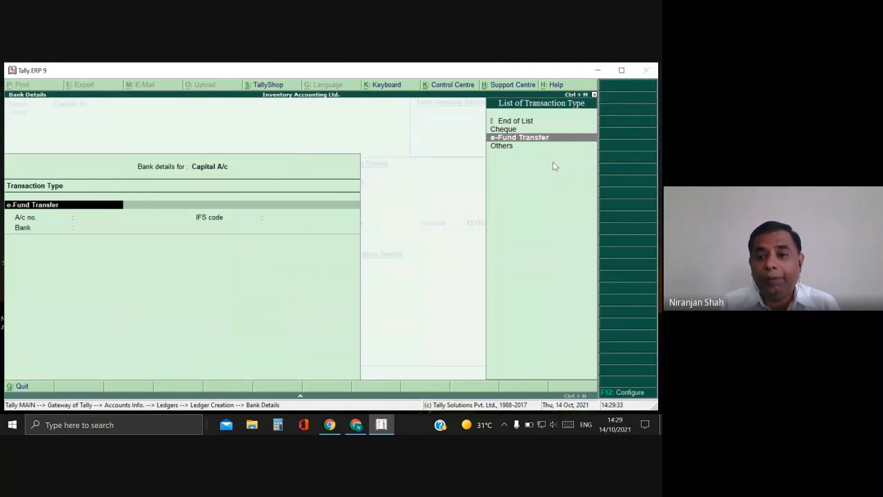
pyautogui.press('Down')
# Close bank details, skip PAN and opening balance, and save the Capital A/c ledger.
pyautogui.press('Escape')
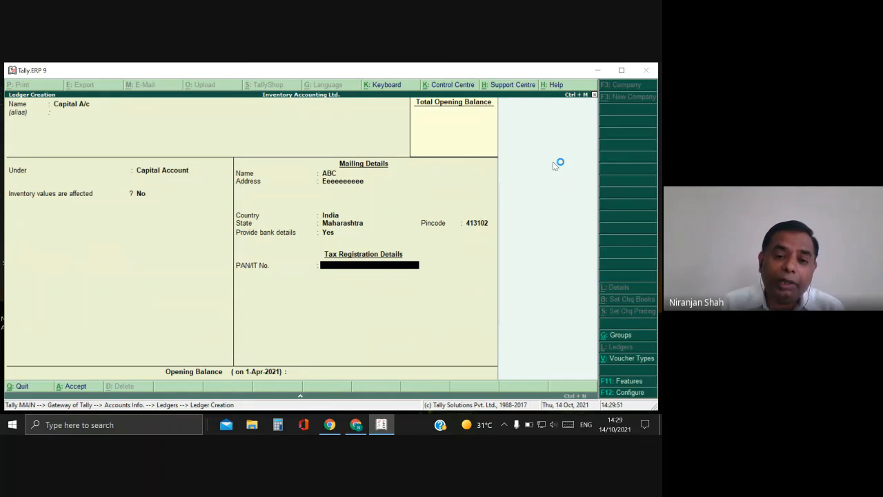
pyautogui.press('Return')
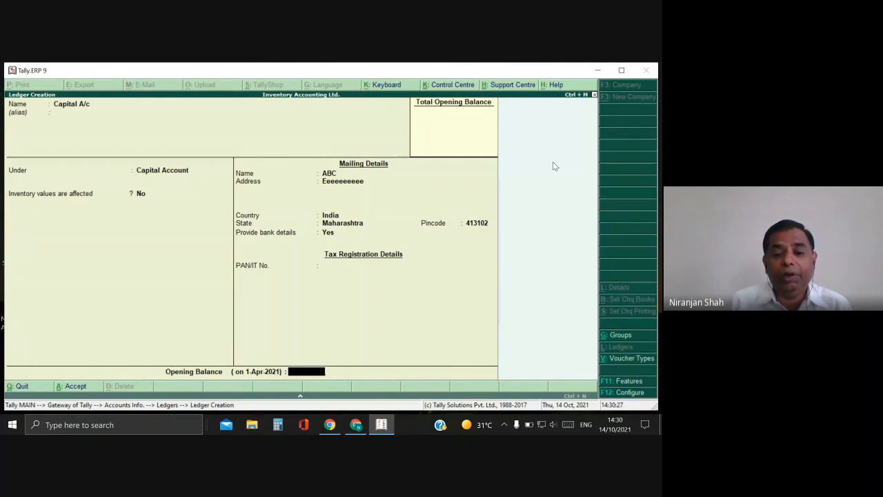
pyautogui.press('Return')
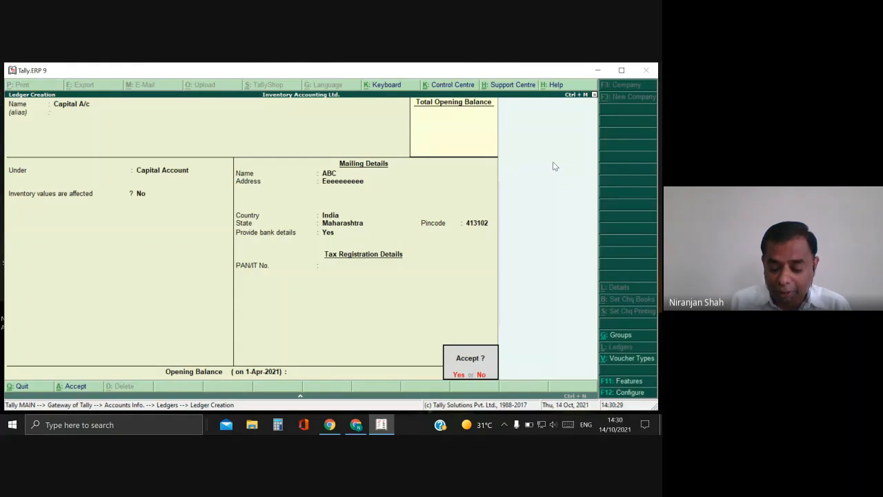
pyautogui.press('y')
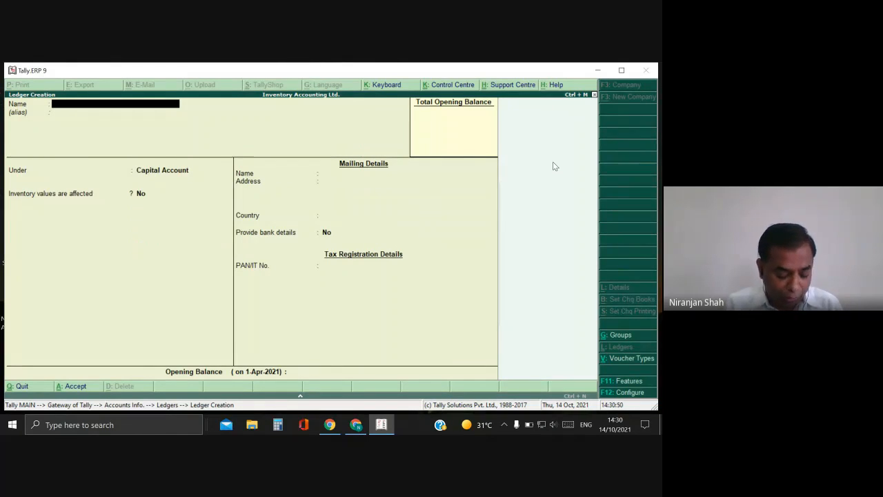
# Name the new ledger 'SBI Bank A/c' and place it under Bank Accounts.
pyautogui.write('Ba')
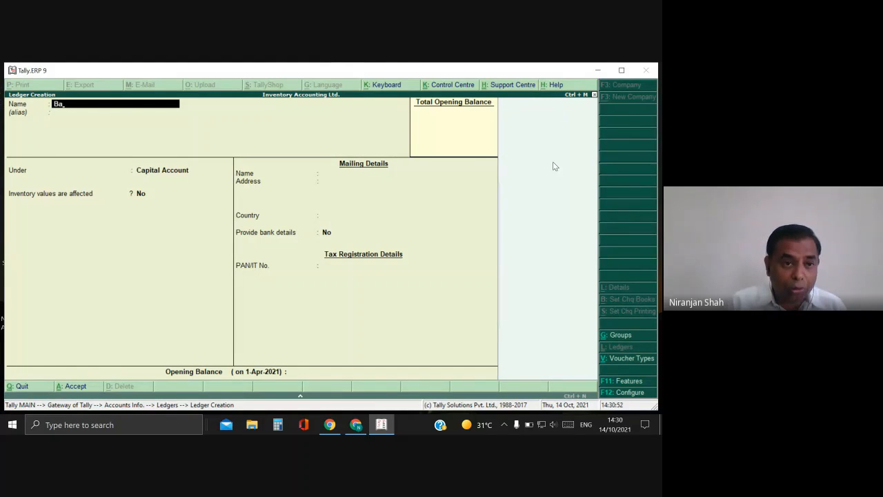
pyautogui.press('BackSpace')
pyautogui.press('BackSpace')
pyautogui.write('SB')
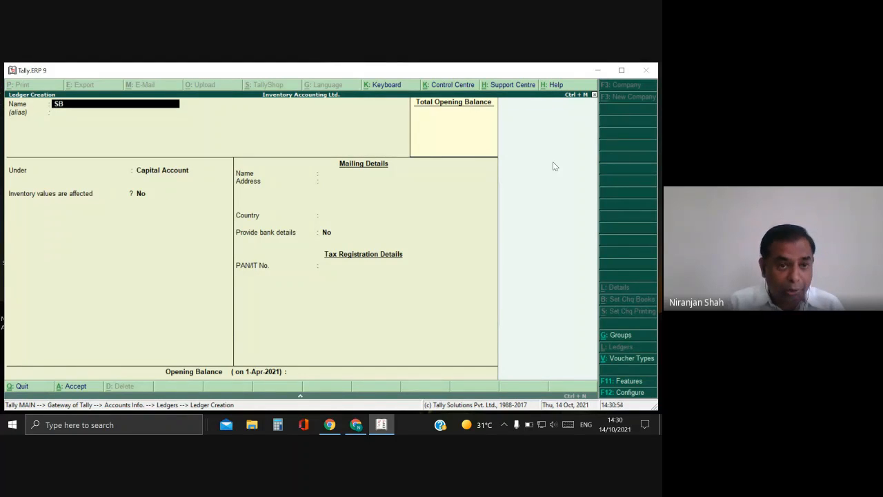
pyautogui.write('I Bank')
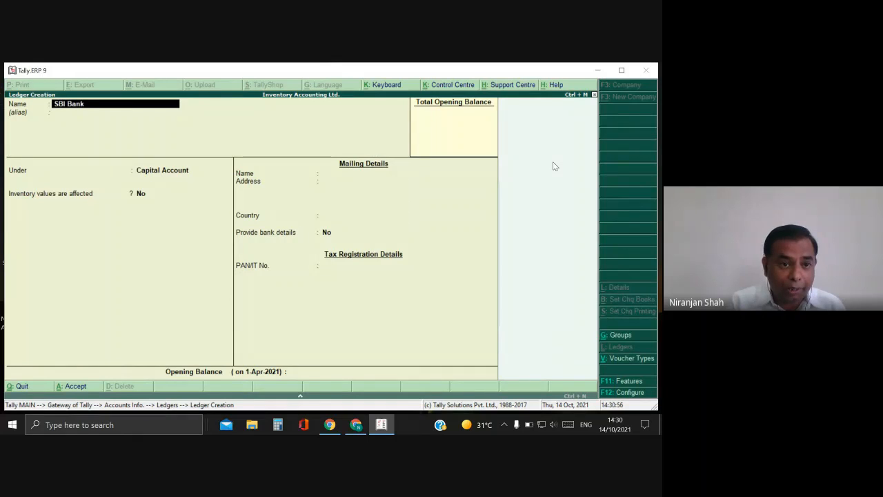
pyautogui.write(' A/c')
pyautogui.press('Return')
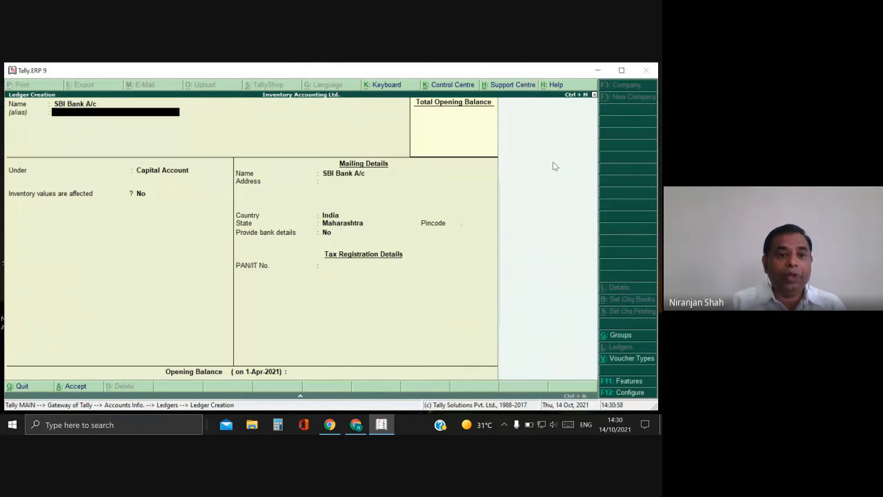
pyautogui.press('Return')
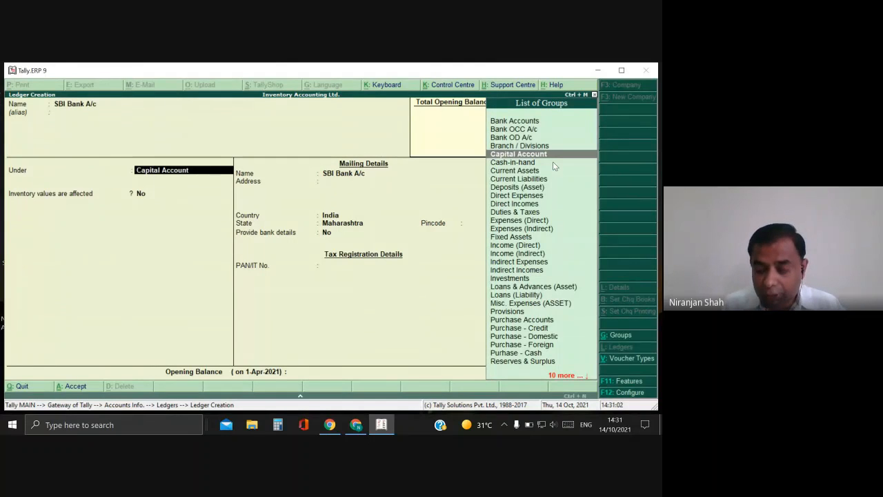
pyautogui.press('Up')
pyautogui.press('Up')
pyautogui.press('Up')
pyautogui.press('Up')
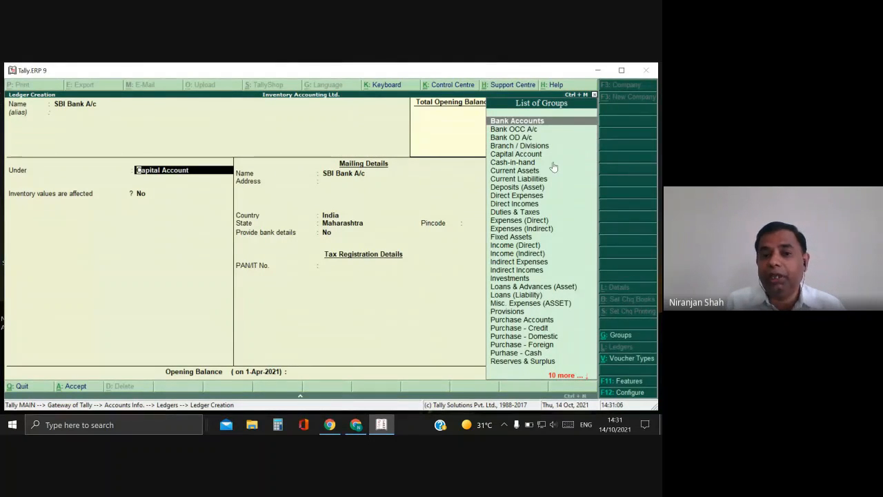
pyautogui.press('Return')
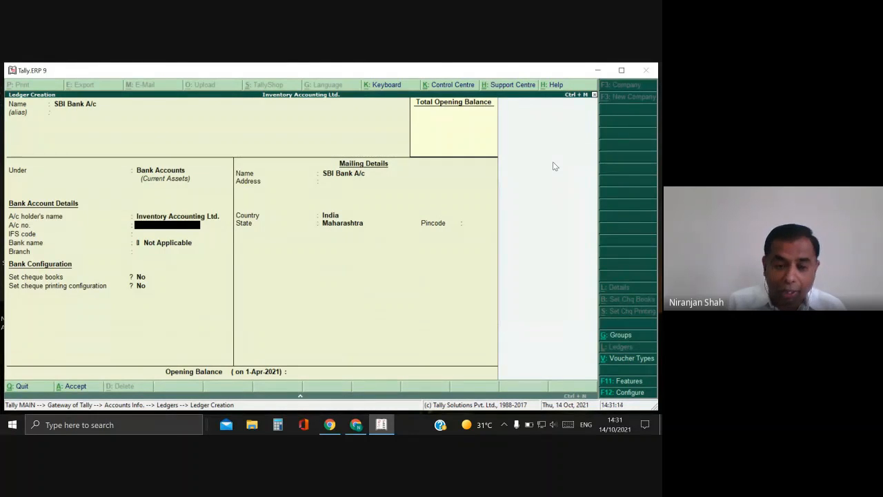
# Enter the bank account number and dismiss the connection error.
pyautogui.press('Return')
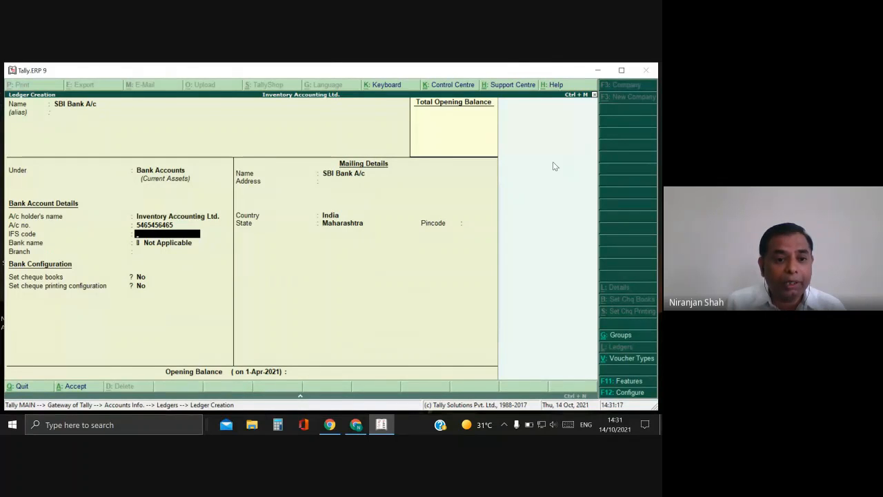
pyautogui.press('Return')
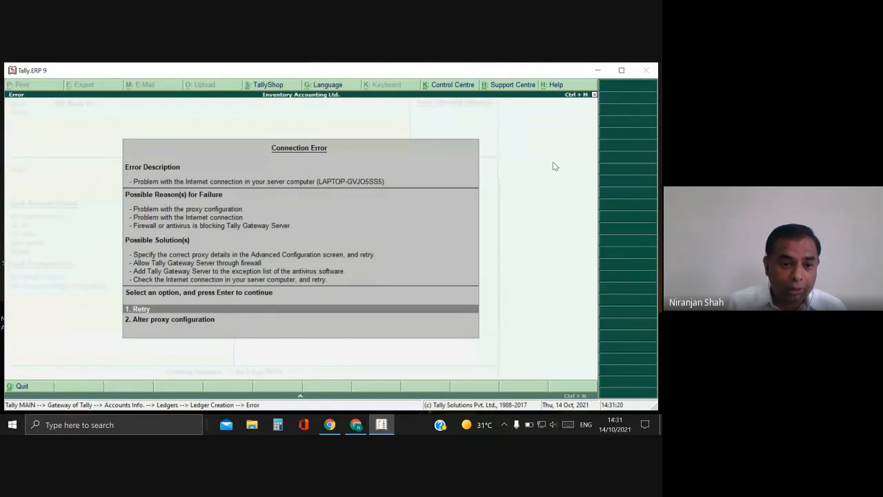
pyautogui.press('Escape')
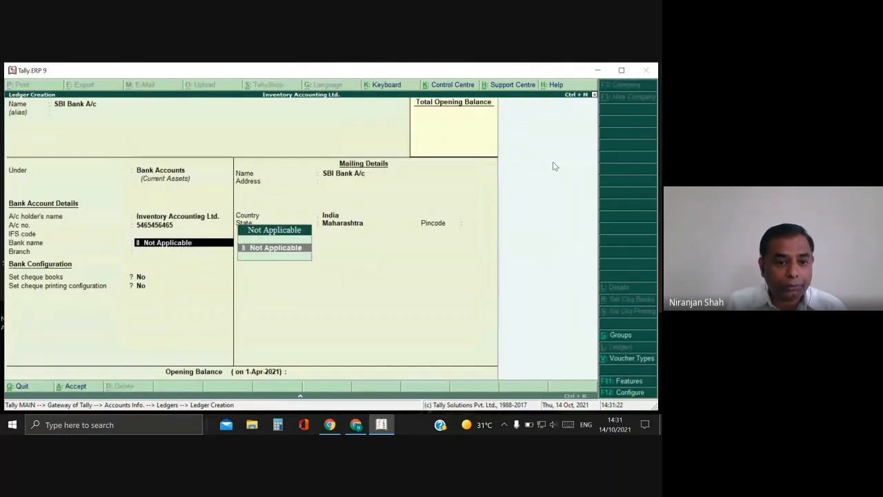
pyautogui.press('BackSpace')
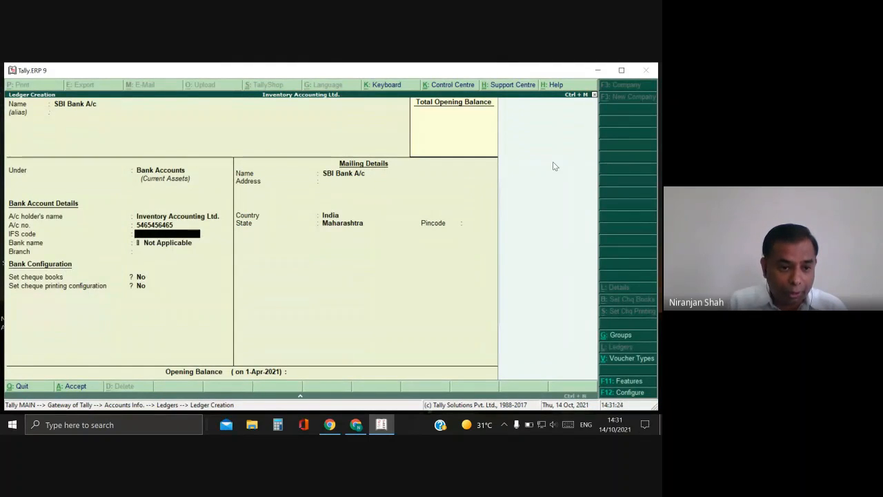
# Enter IFS code SBIN000324 and type Baramati as the branch.
pyautogui.write('AB')
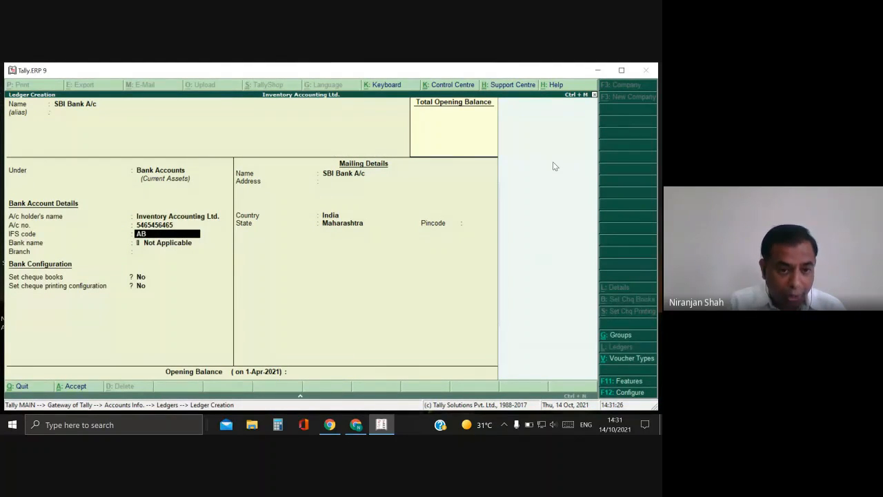
pyautogui.press('BackSpace')
pyautogui.press('BackSpace')
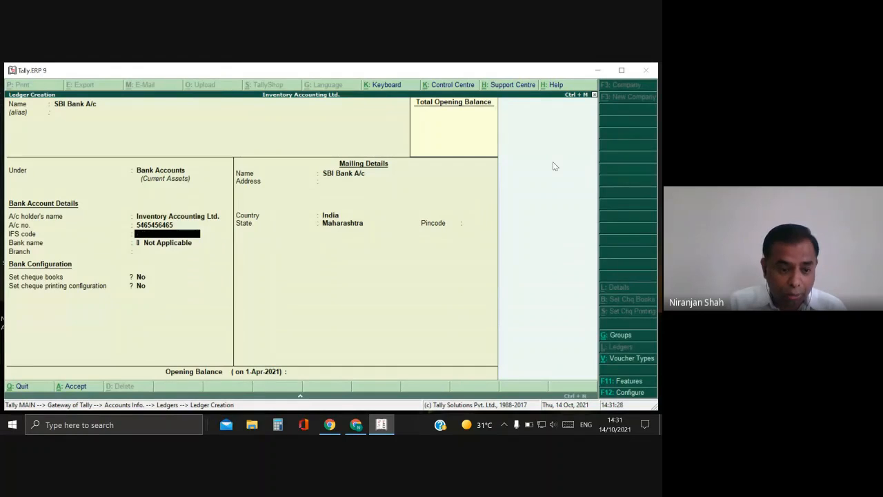
pyautogui.write('SBIN')
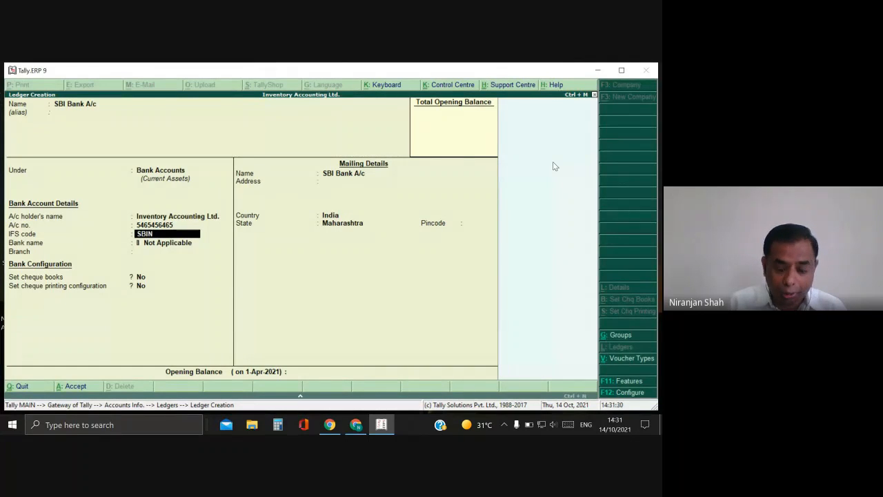
pyautogui.write('000')
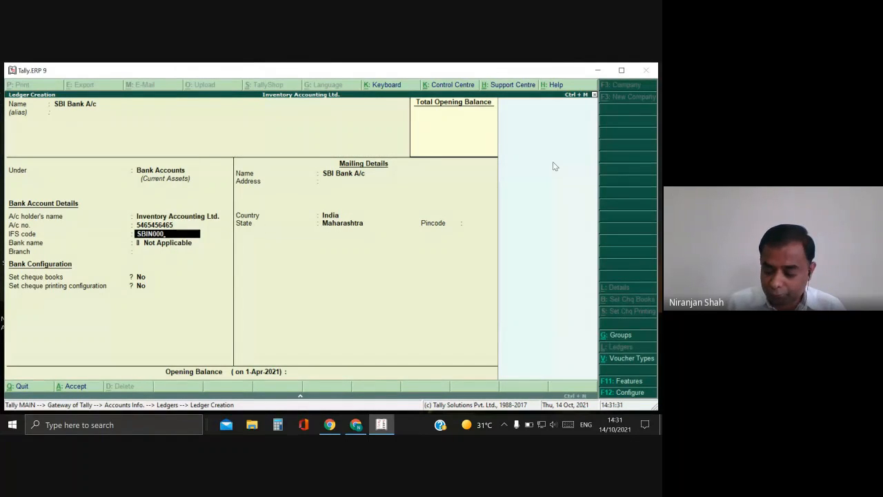
pyautogui.write('324')
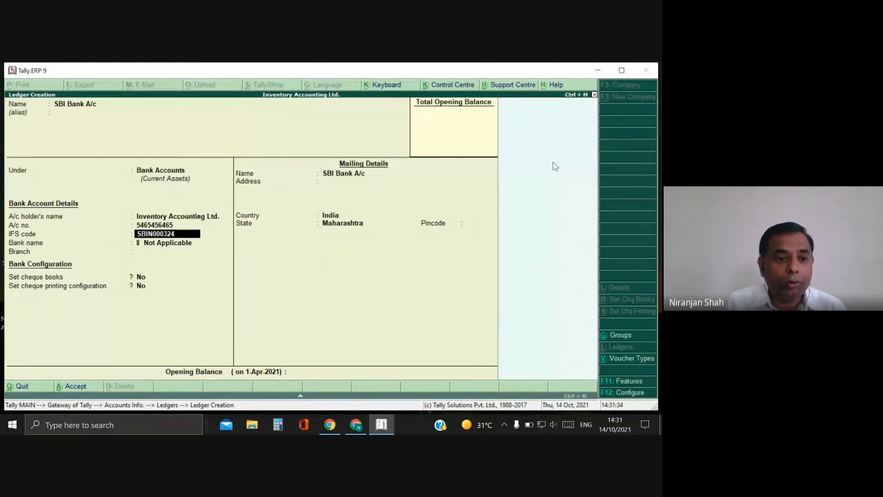
pyautogui.press('Return')
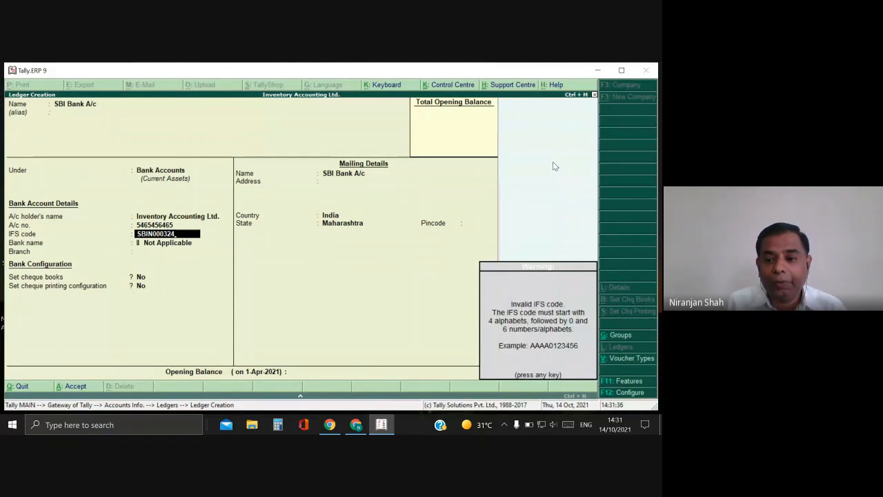
pyautogui.press('Return')
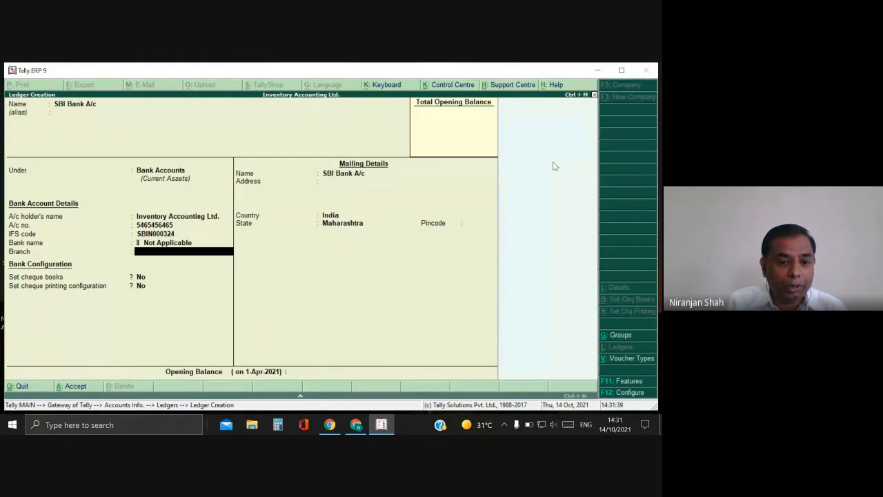
pyautogui.press('BackSpace')
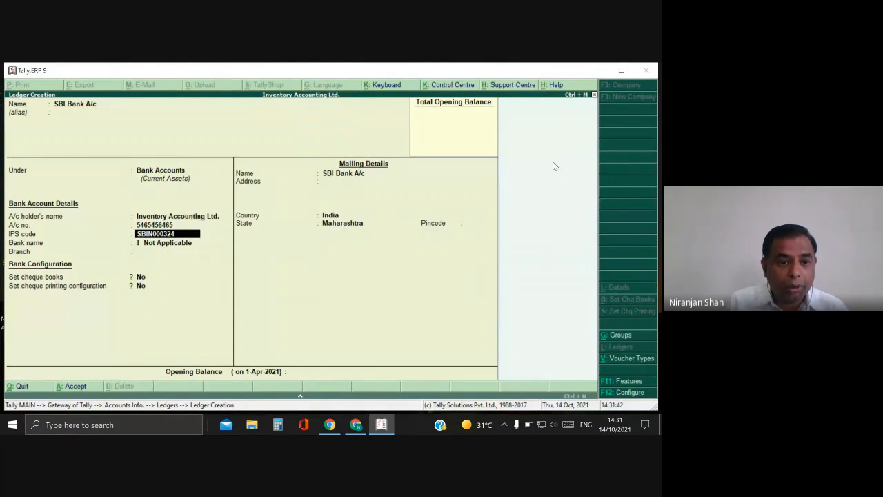
pyautogui.press('Return')
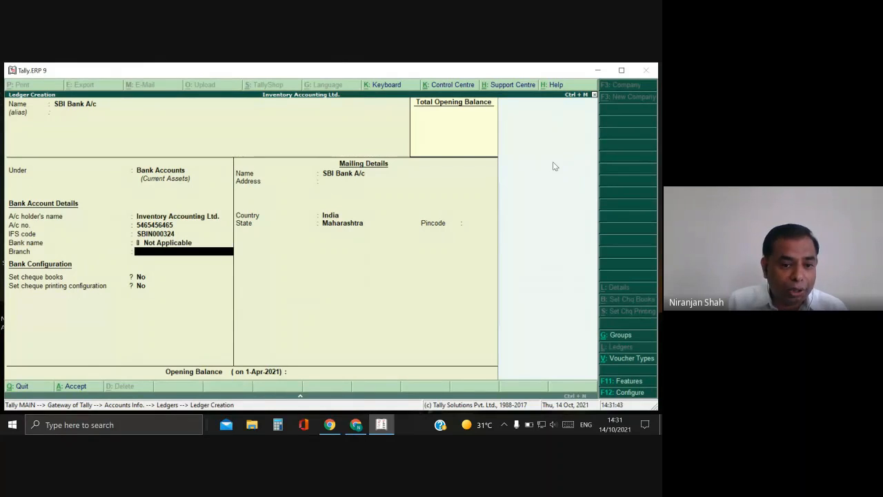
pyautogui.write('Bara')
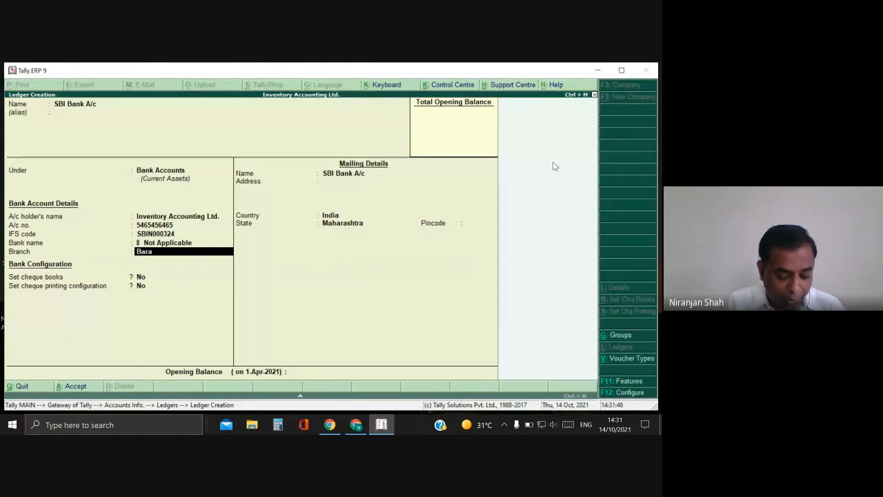
pyautogui.write('mati')
# Confirm branch Baramati, keep cheque settings at No, set address Baramati, and save.
pyautogui.press('Return')
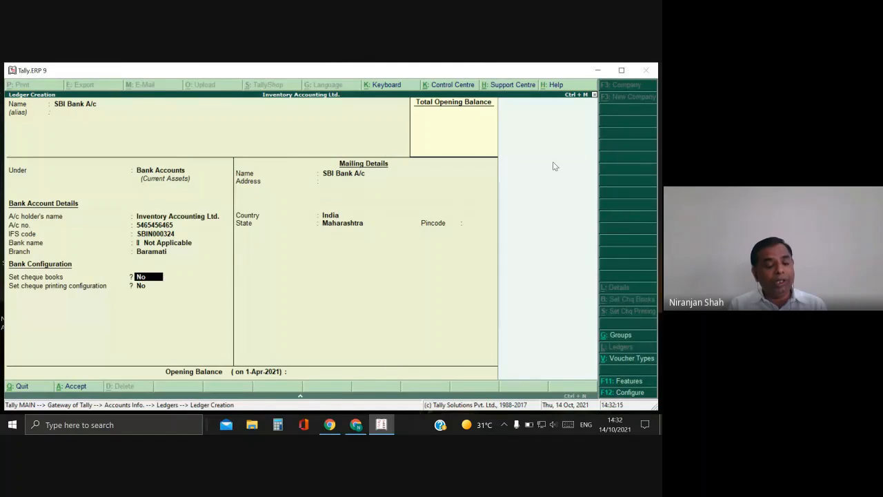
pyautogui.press('Return')
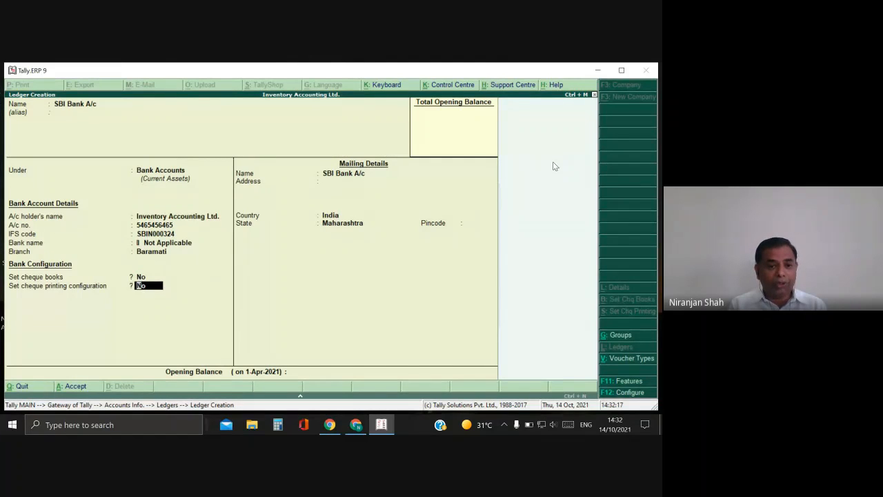
pyautogui.press('Return')
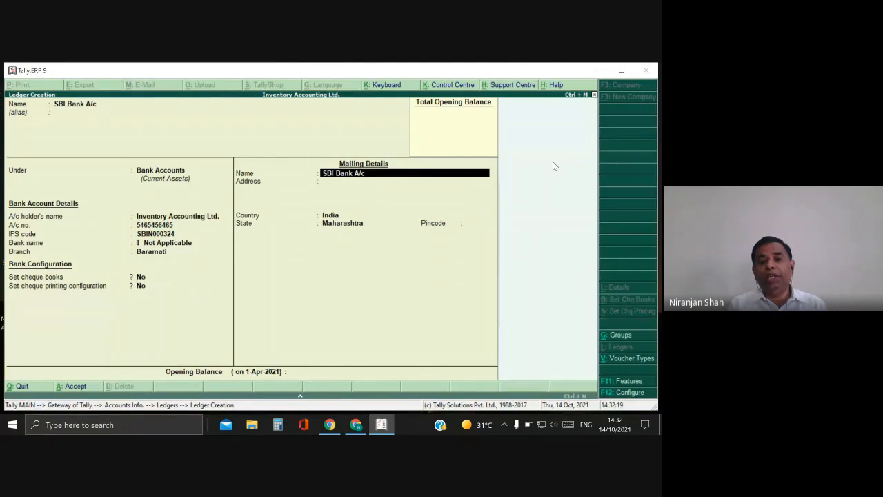
pyautogui.press('Return')
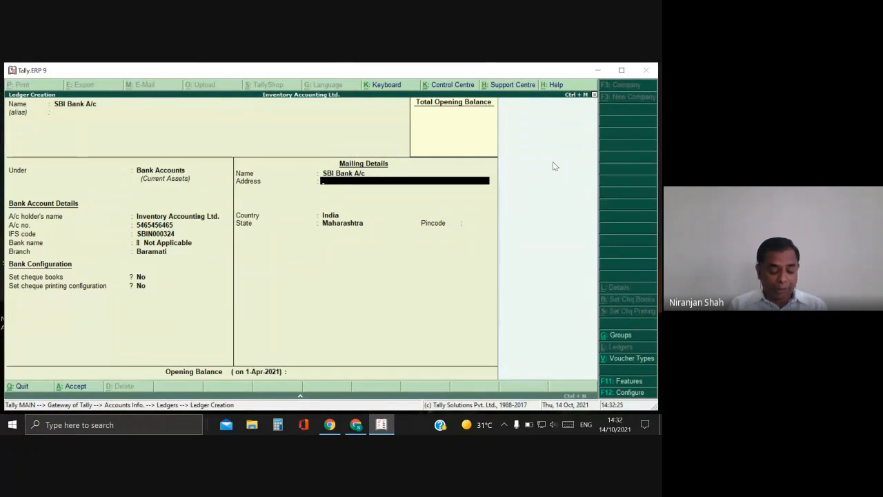
pyautogui.write('Baramati')
pyautogui.press('Return')
pyautogui.press('Return')
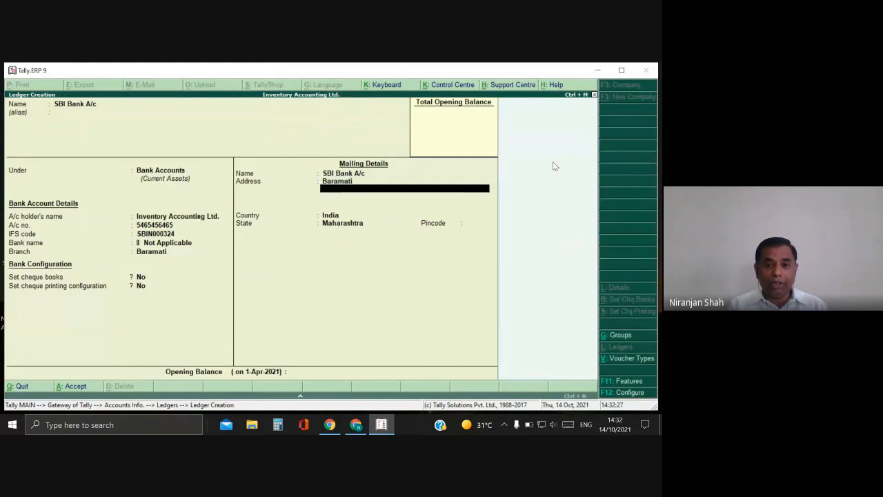
pyautogui.press('Return')
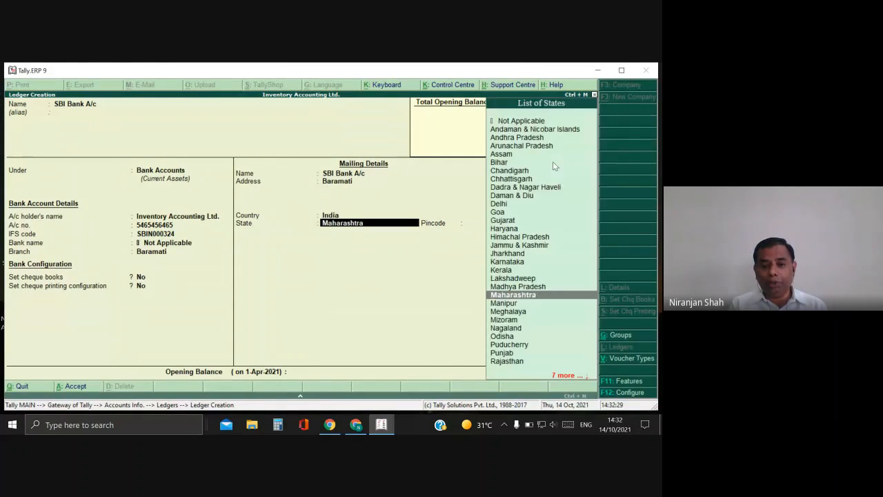
pyautogui.press('Return')
pyautogui.press('Return')
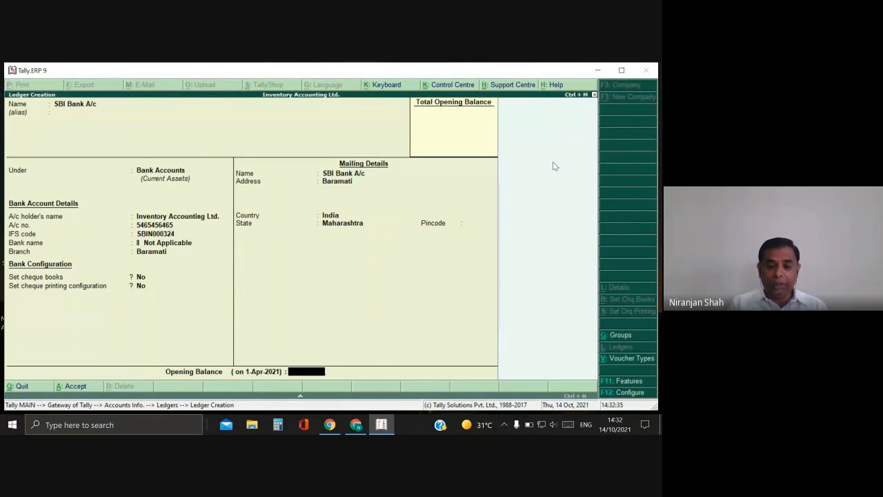
pyautogui.press('Return')
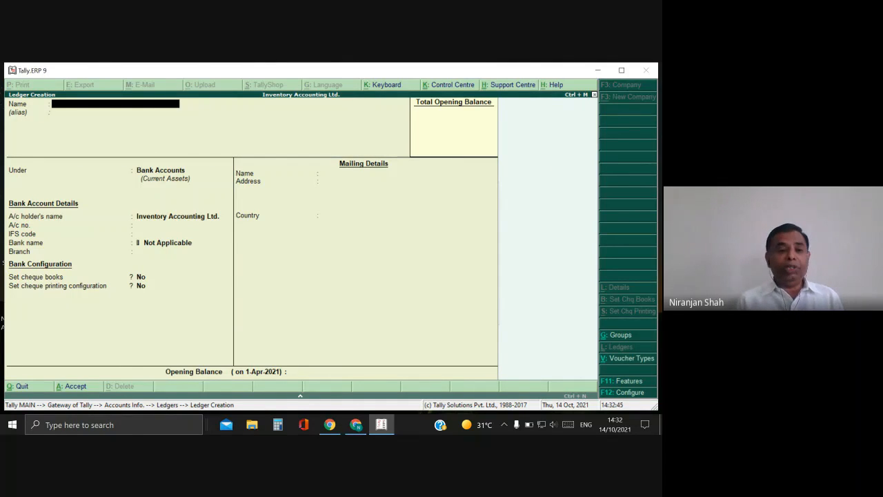
# Name the new ledger 'Sale A/c'.
pyautogui.write('Sal')
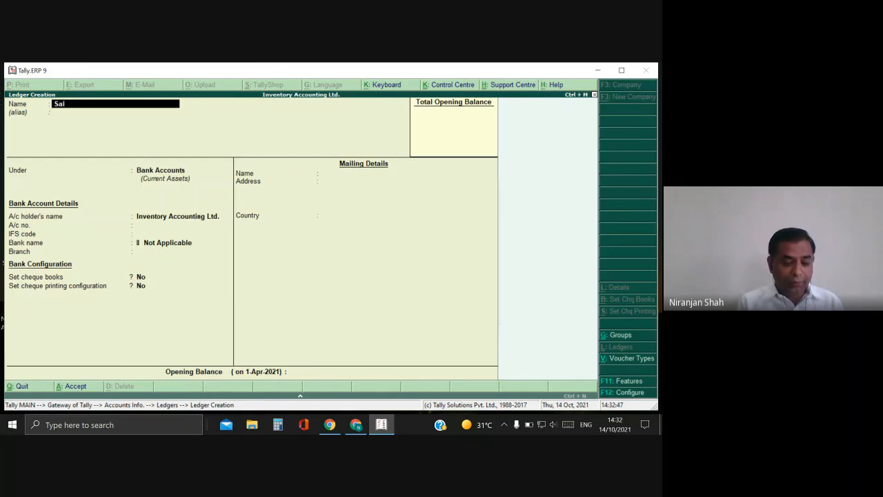
pyautogui.write('e Ac')
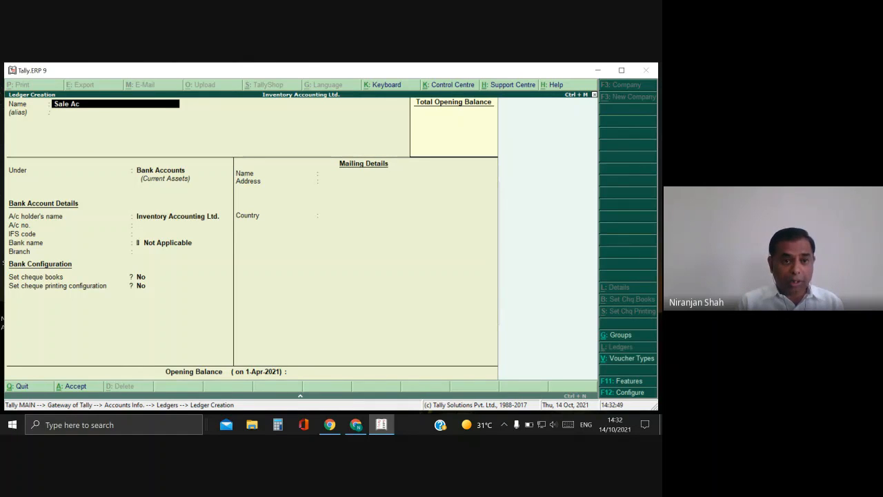
pyautogui.write('/')
pyautogui.press('BackSpace')
pyautogui.press('BackSpace')
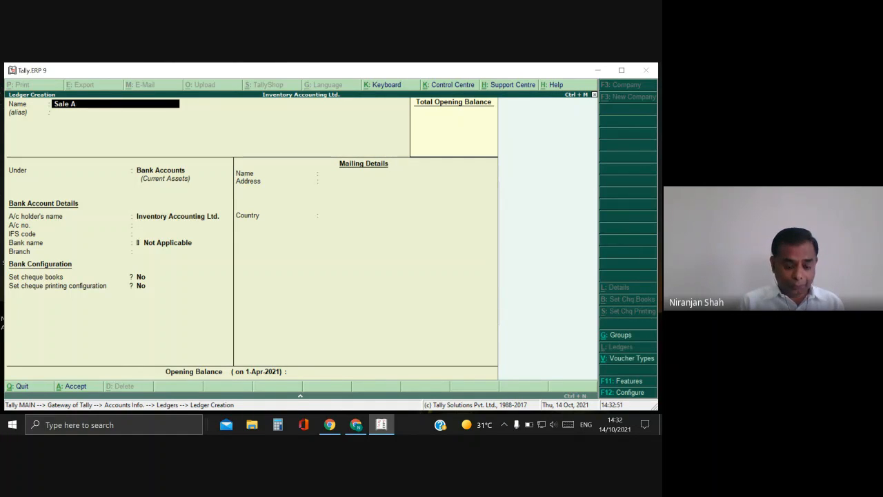
pyautogui.write('/c')
pyautogui.press('Return')
pyautogui.press('Return')
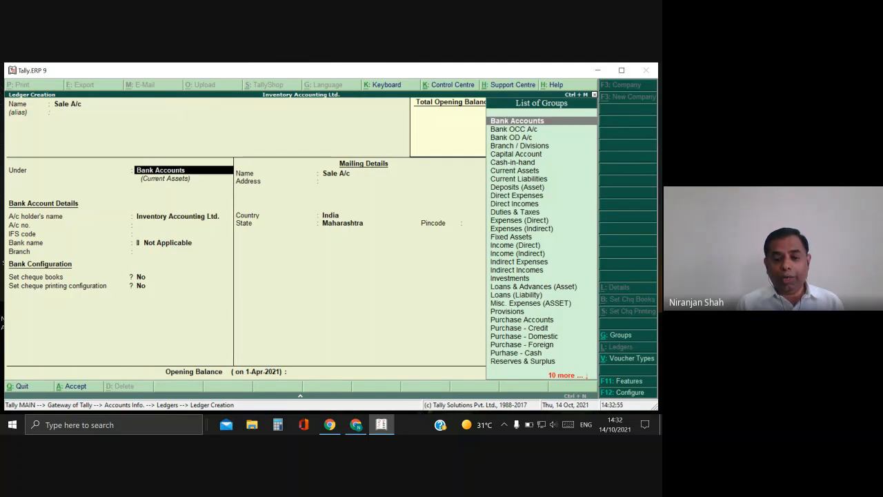
# Place the ledger under Sales Accounts after browsing the Sales groups.
pyautogui.write('S')
pyautogui.press('Down')
pyautogui.press('Down')
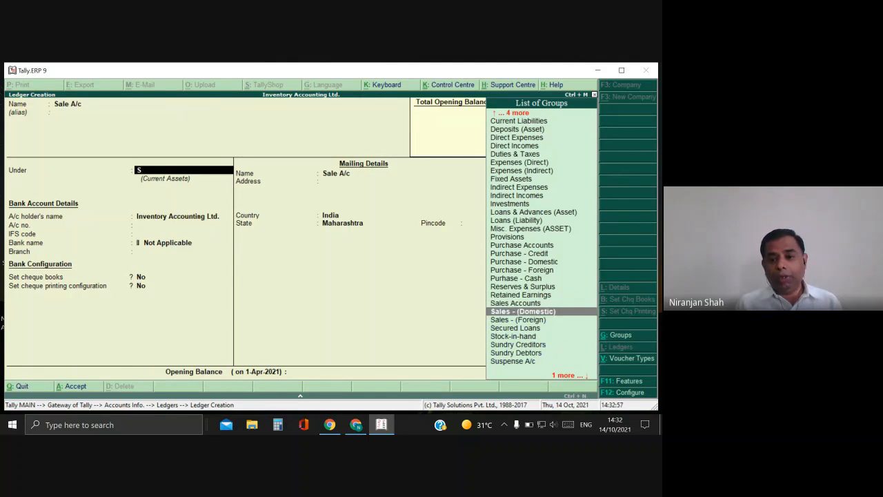
pyautogui.press('Up')
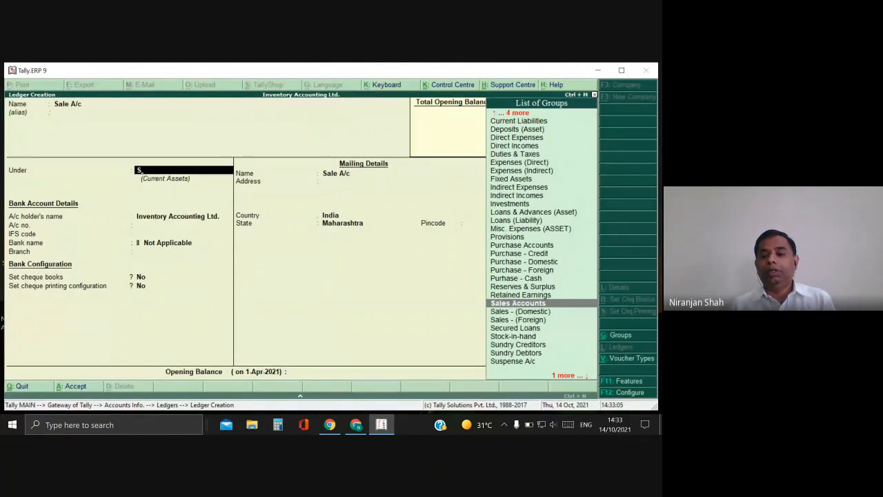
pyautogui.press('Down')
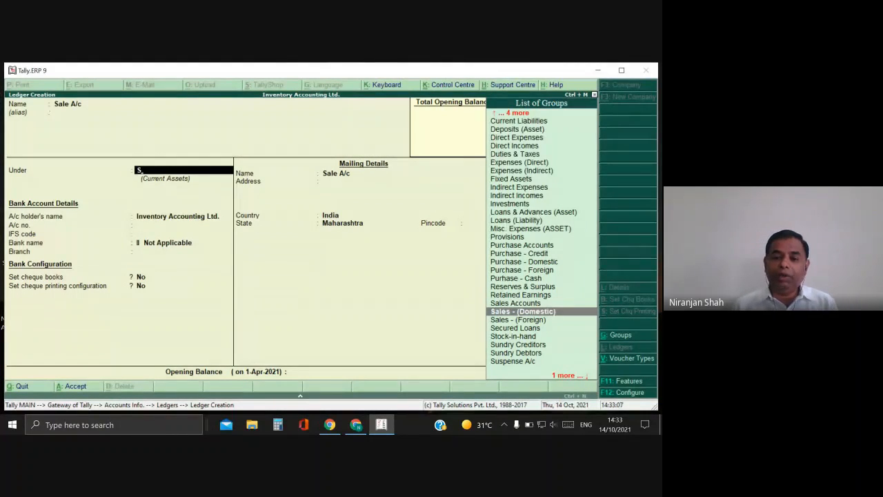
pyautogui.press('Down')
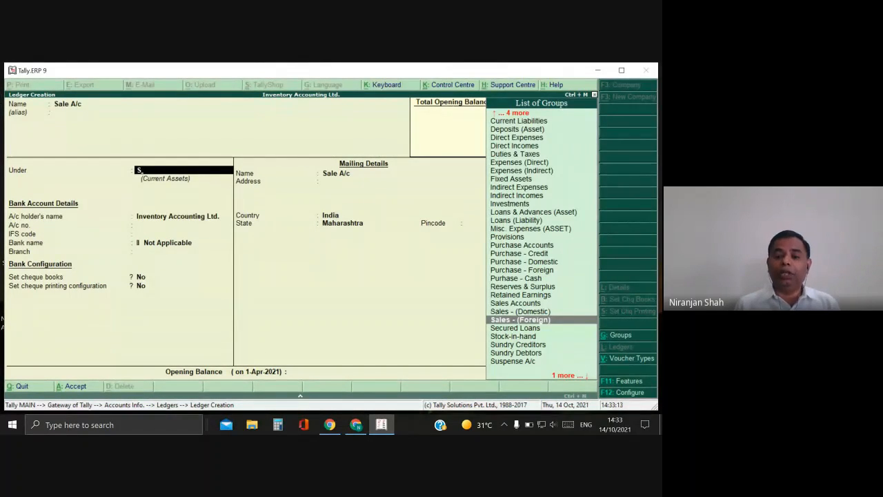
pyautogui.press('Up')
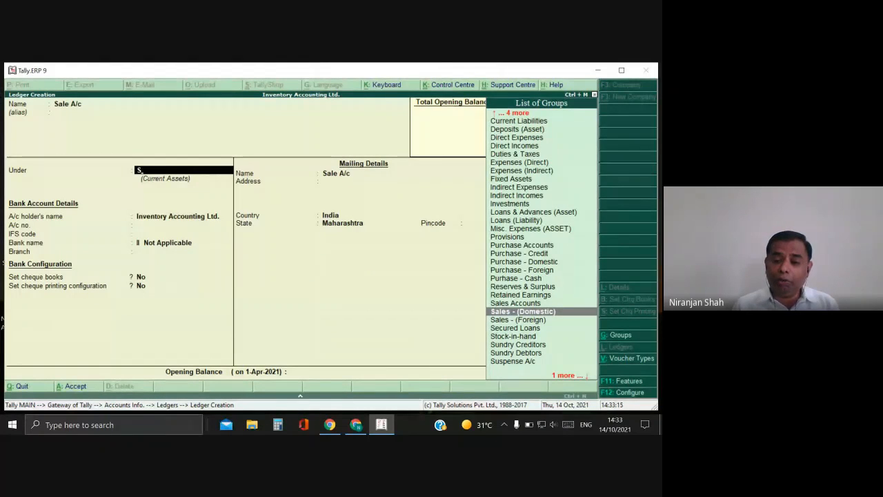
pyautogui.press('Up')
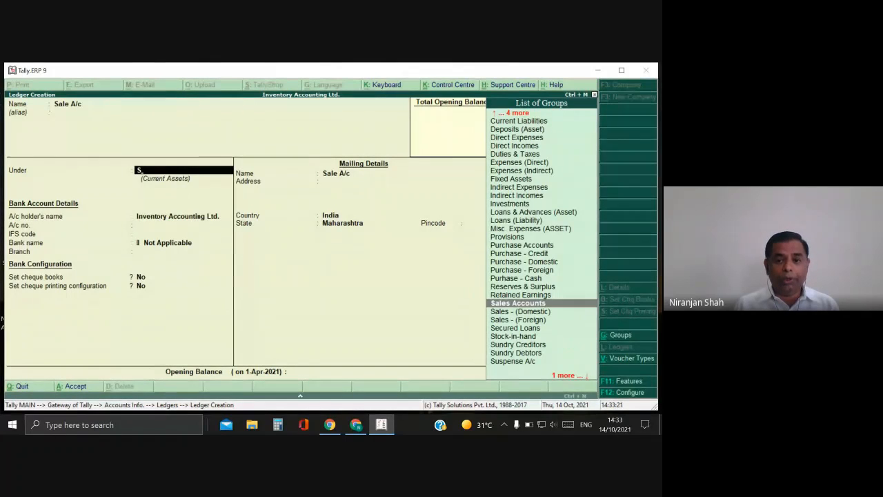
pyautogui.press('Return')
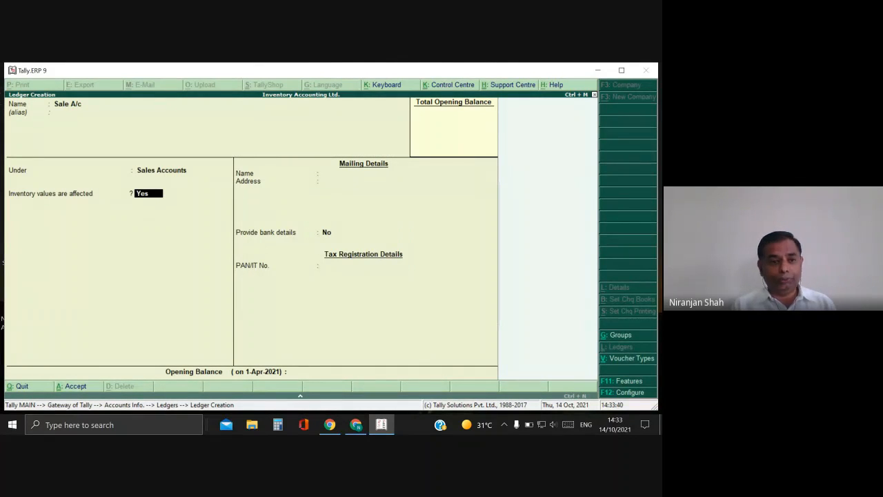
# Keep inventory values Yes, bank details No, no opening balance, and save Sale A/c.
pyautogui.press('Return')
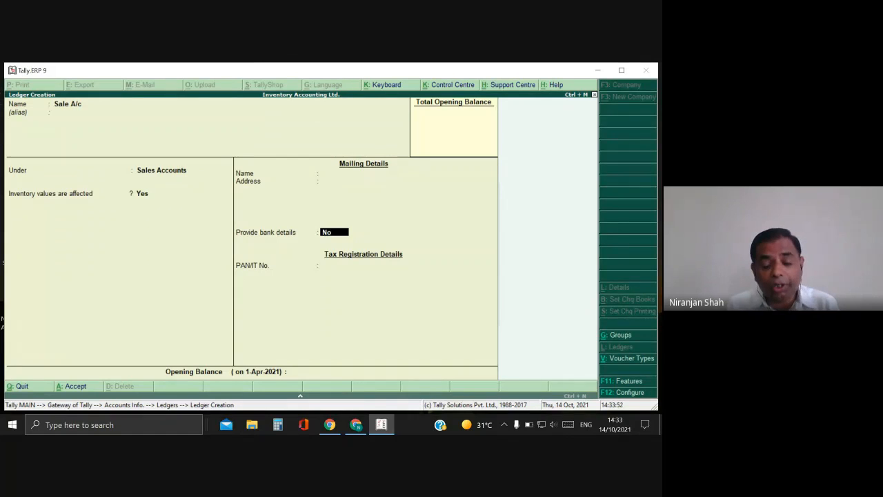
pyautogui.press('Return')
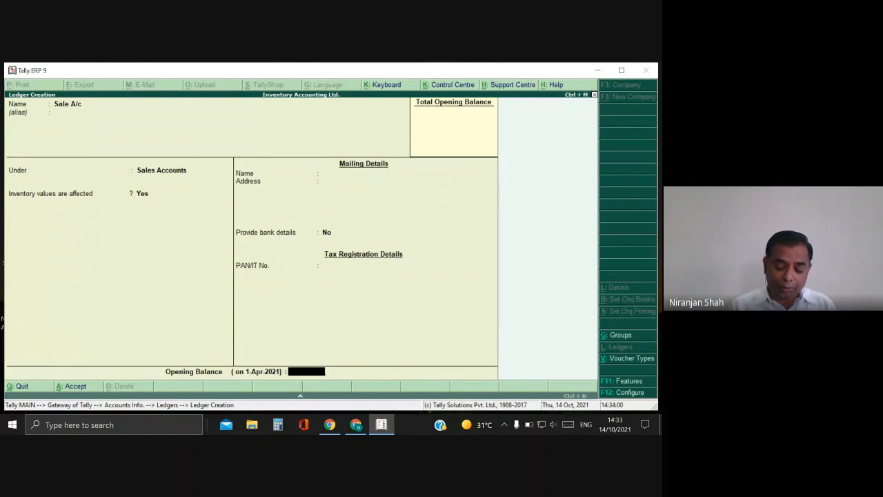
pyautogui.press('Return')
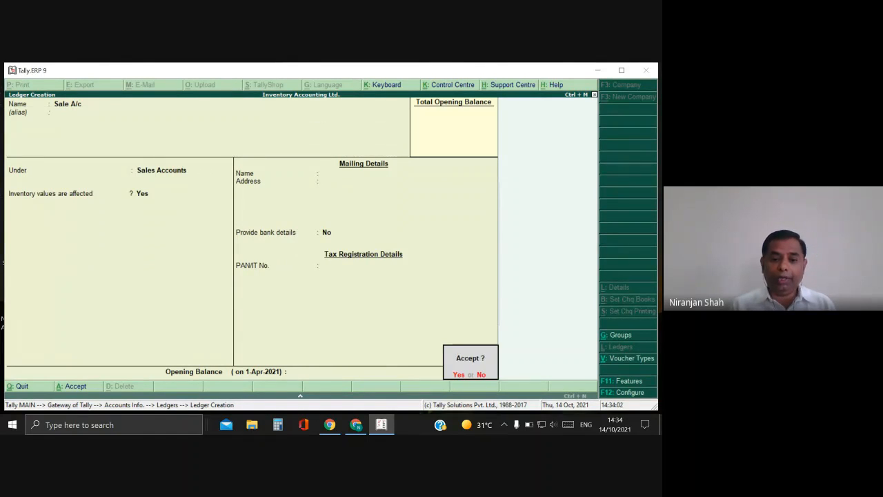
pyautogui.press('Return')
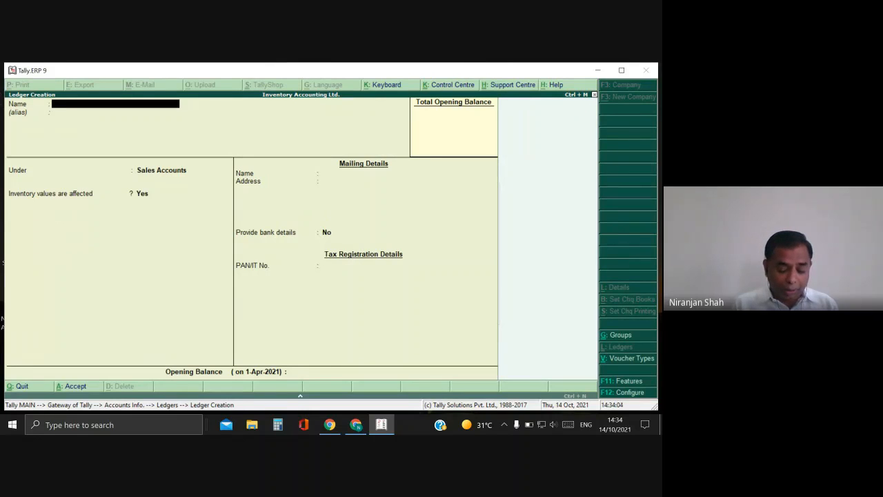
# Create Purchase A/c under Purchase Accounts, affecting inventory, with no opening balance.
pyautogui.write('Purchase')
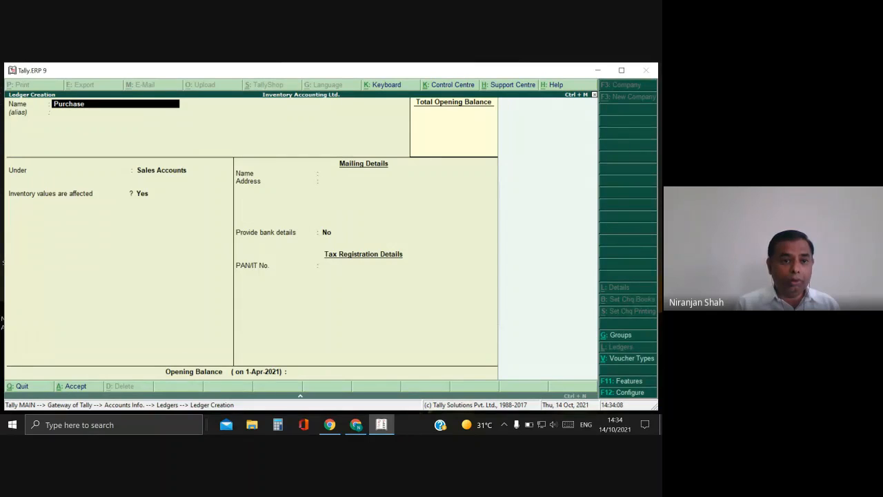
pyautogui.write(' A')
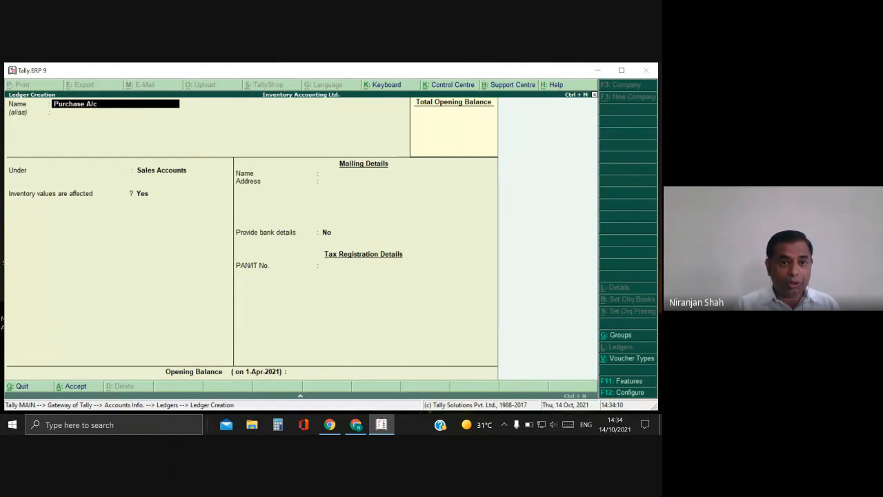
pyautogui.write('/c')
pyautogui.press('Return')
pyautogui.press('Return')
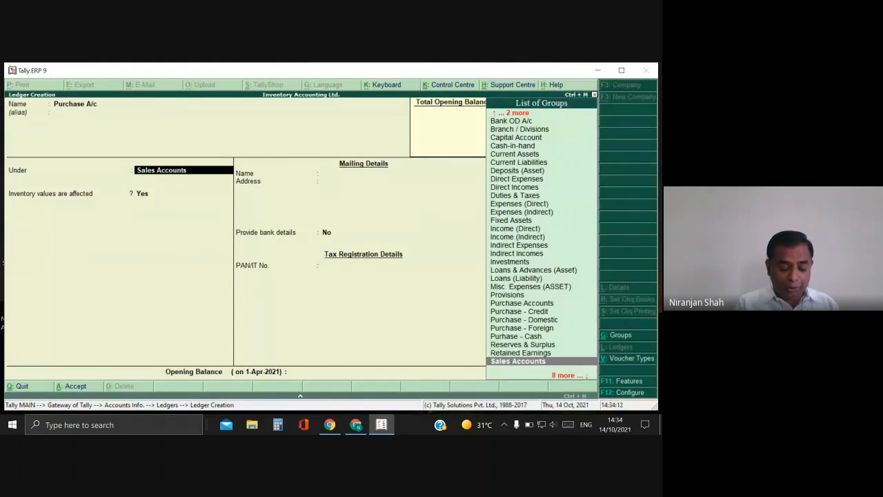
pyautogui.write('Pu')
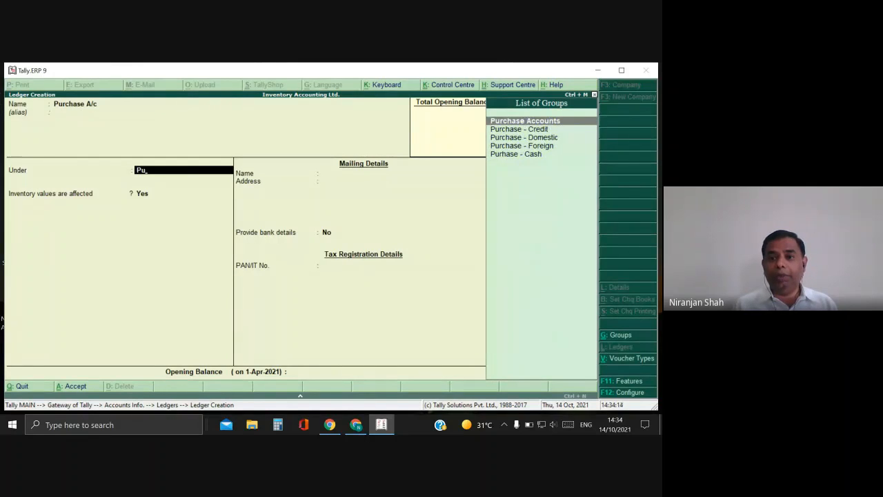
pyautogui.press('Return')
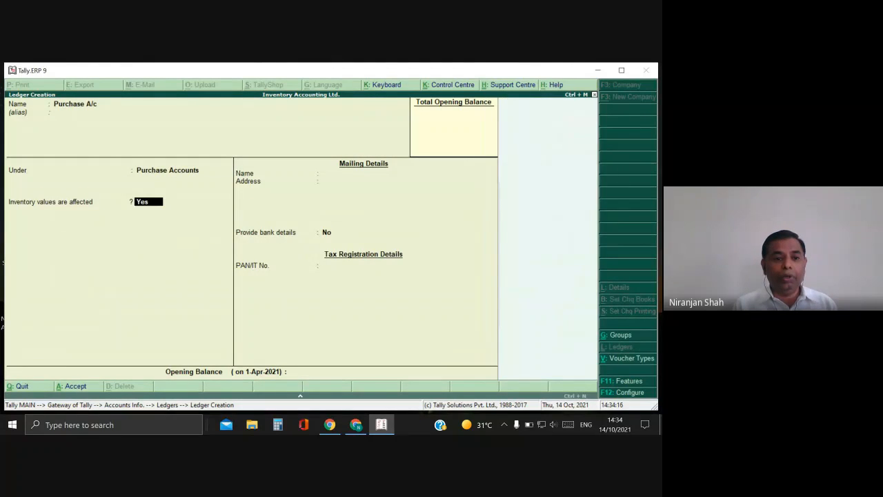
pyautogui.press('Return')
pyautogui.press('Return')
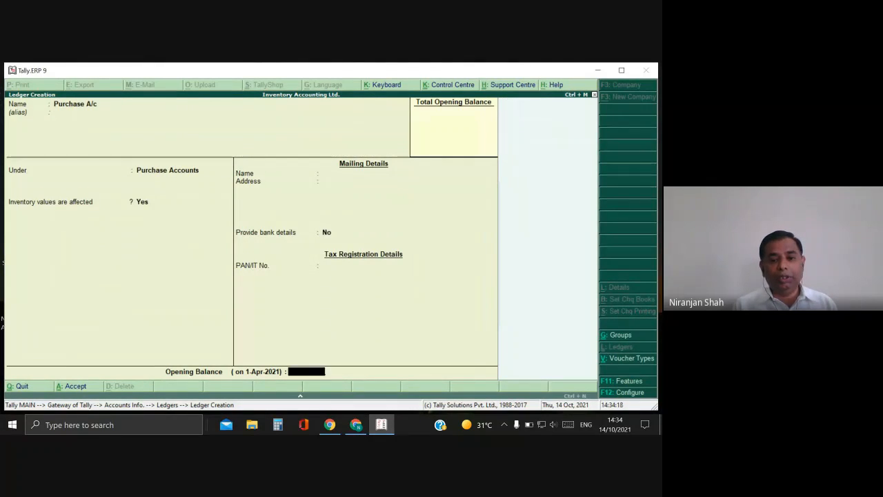
pyautogui.press('Return')
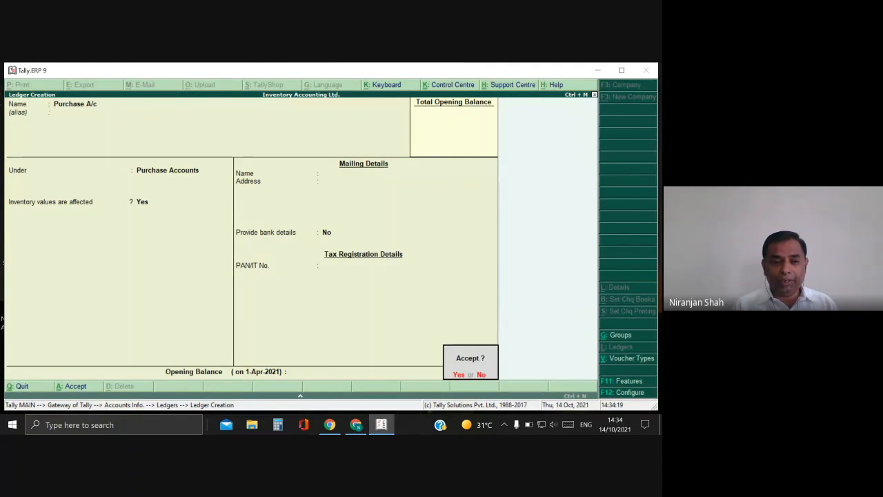
pyautogui.press('Return')
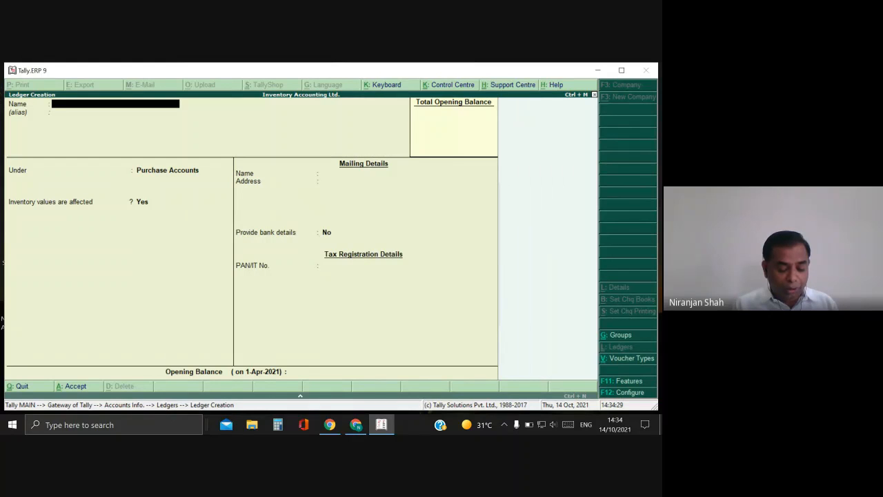
# Name the ledger 'Furniture A/c' and place it under Fixed Assets.
pyautogui.write('Furn')
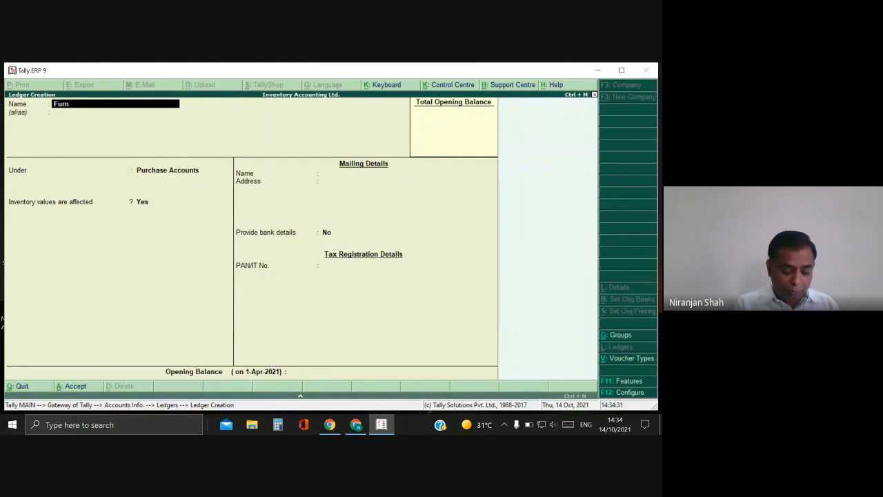
pyautogui.write('iture A/c')
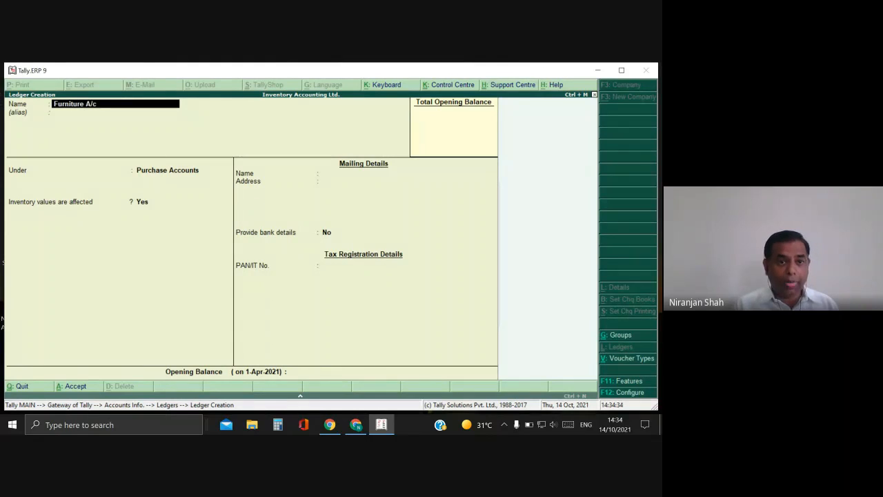
pyautogui.press('Return')
pyautogui.press('Return')
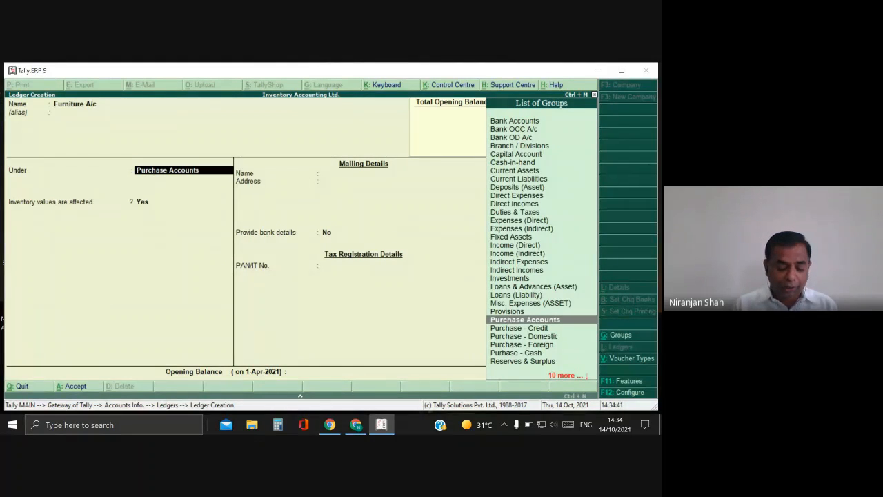
pyautogui.write('F')
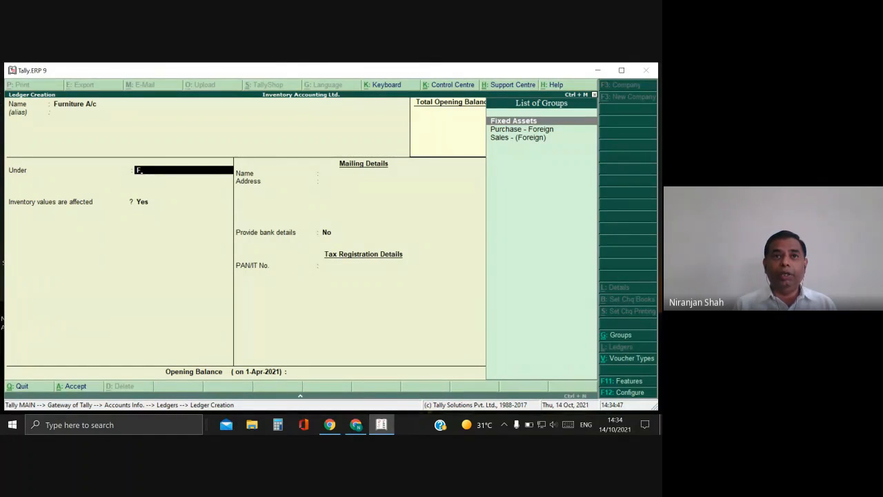
pyautogui.press('Return')
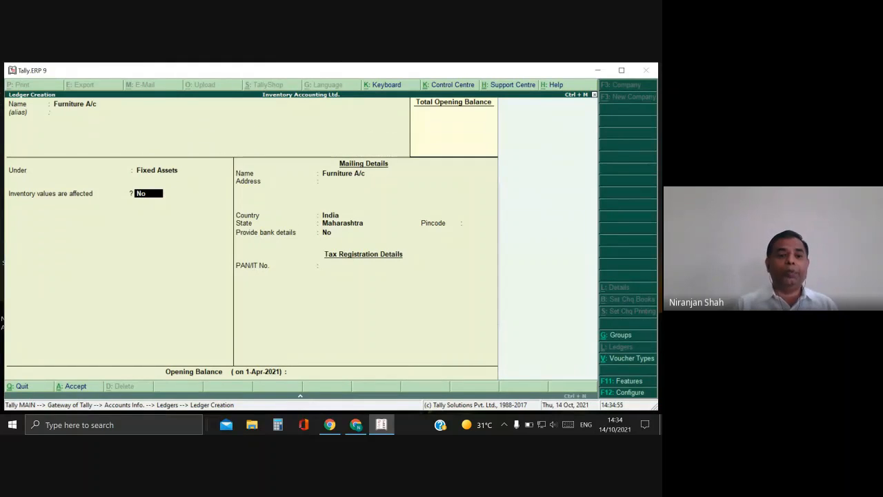
# Accept default mailing details (India, Maharashtra), no bank details, and no opening balance.
pyautogui.press('Return')
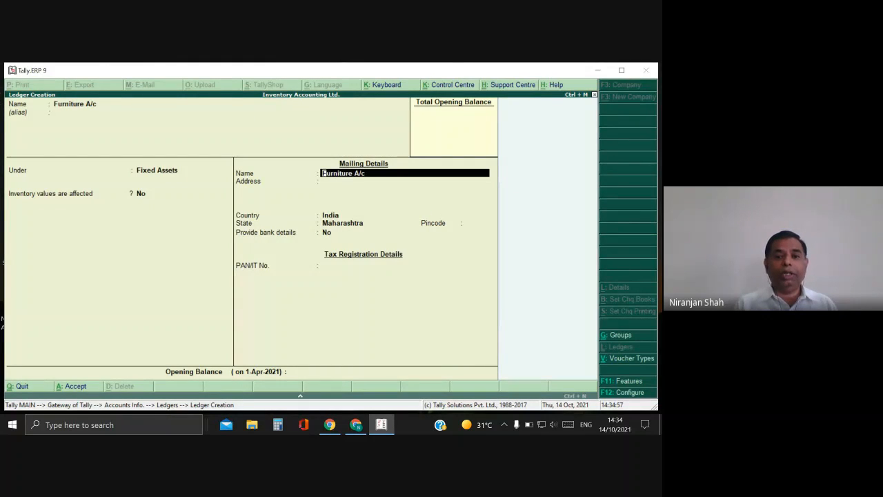
pyautogui.press('Return')
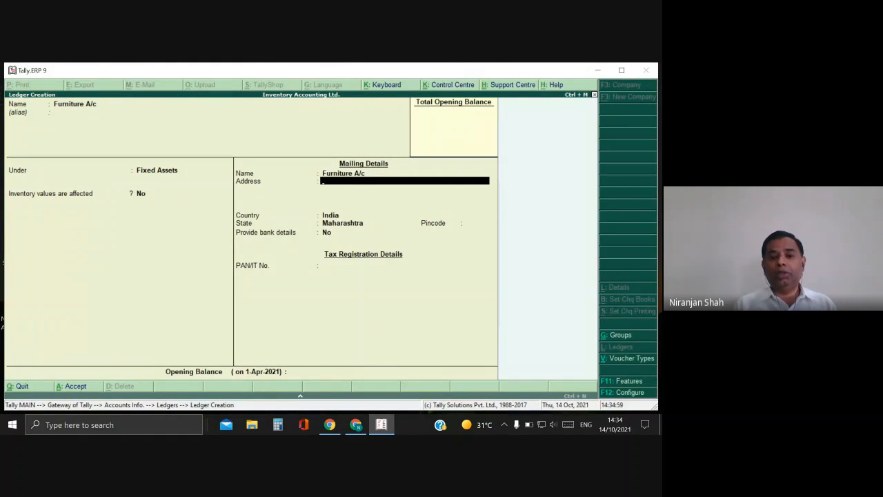
pyautogui.press('Return')
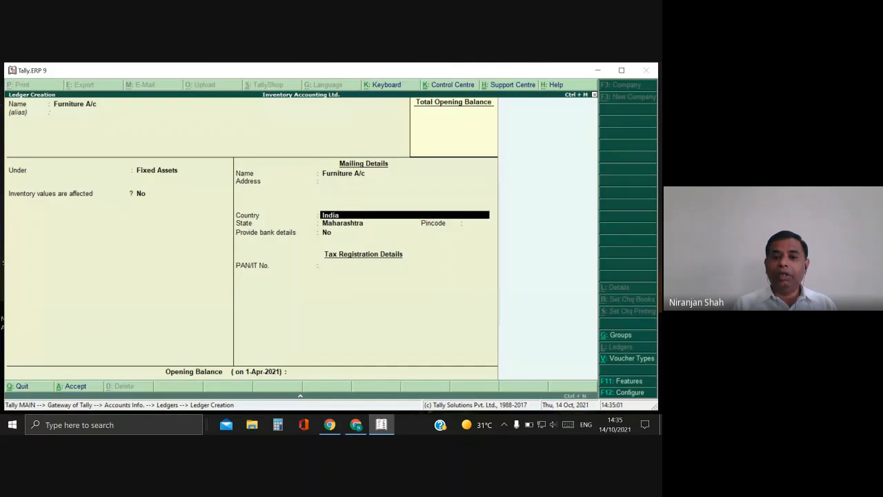
pyautogui.press('Return')
pyautogui.press('Return')
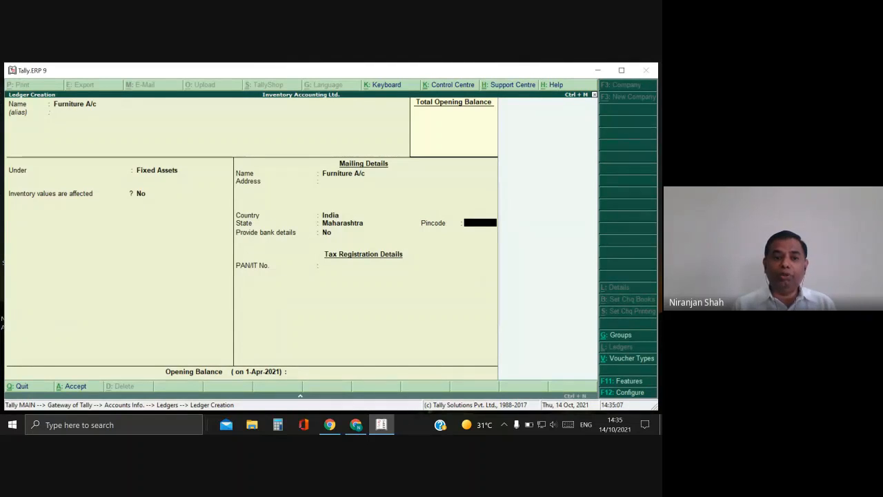
pyautogui.press('Return')
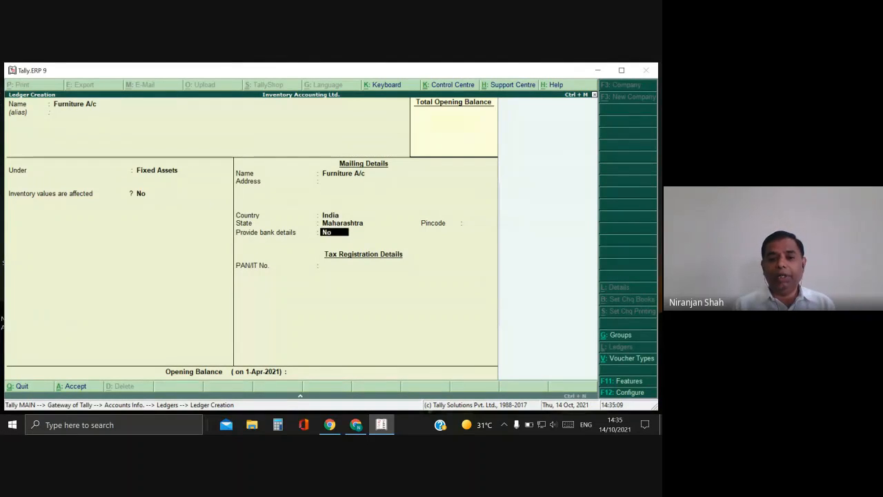
pyautogui.press('Return')
pyautogui.press('Return')
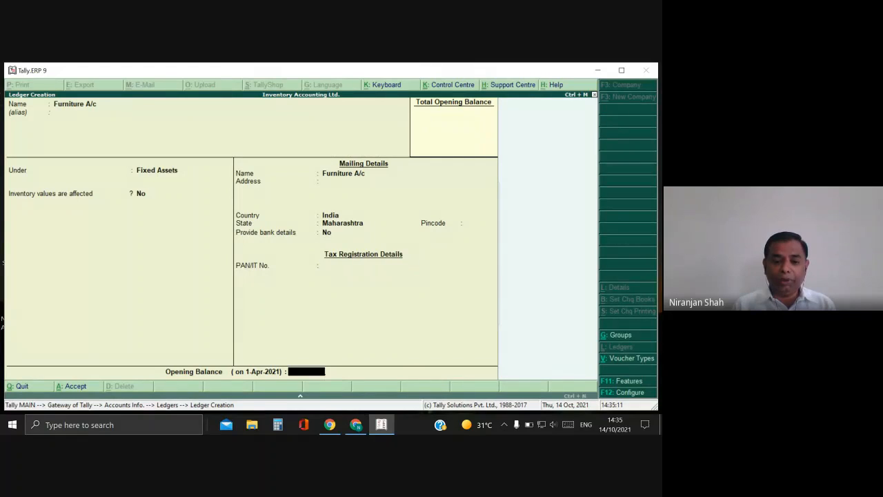
pyautogui.press('Return')
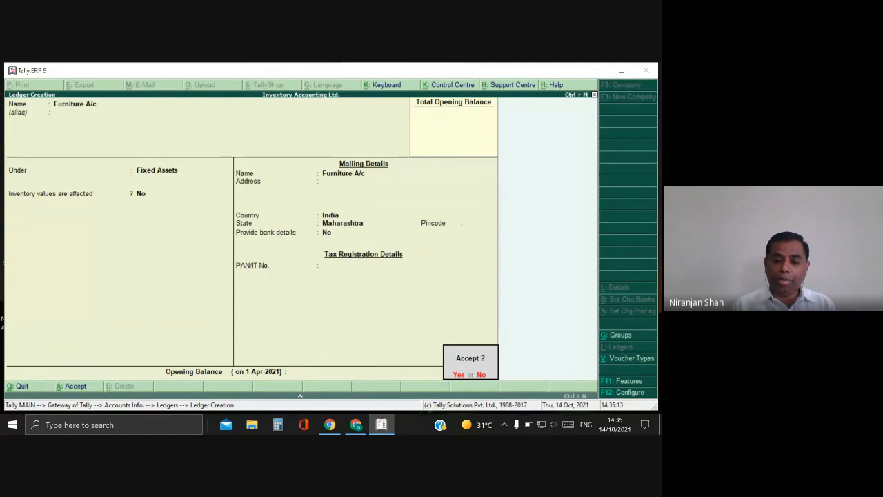
pyautogui.press('Return')
# Create Machinery A/c under Fixed Assets with default mailing details and no opening balance.
pyautogui.write('M')
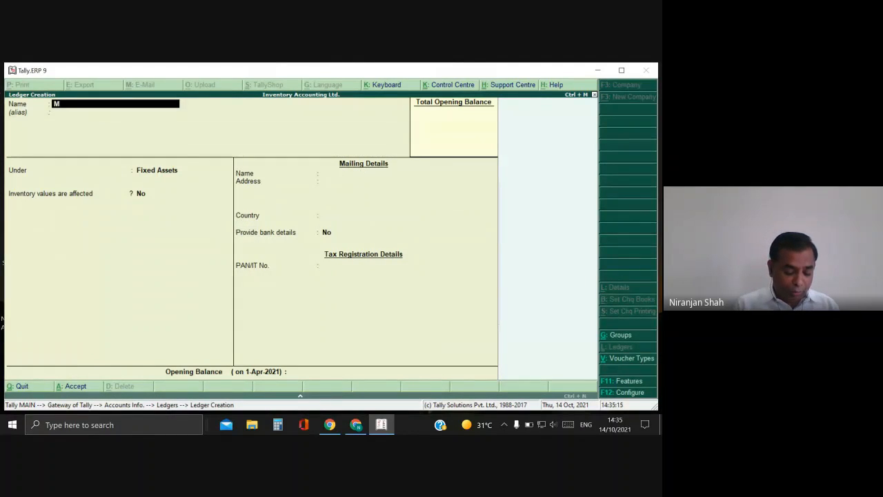
pyautogui.write('achinery')
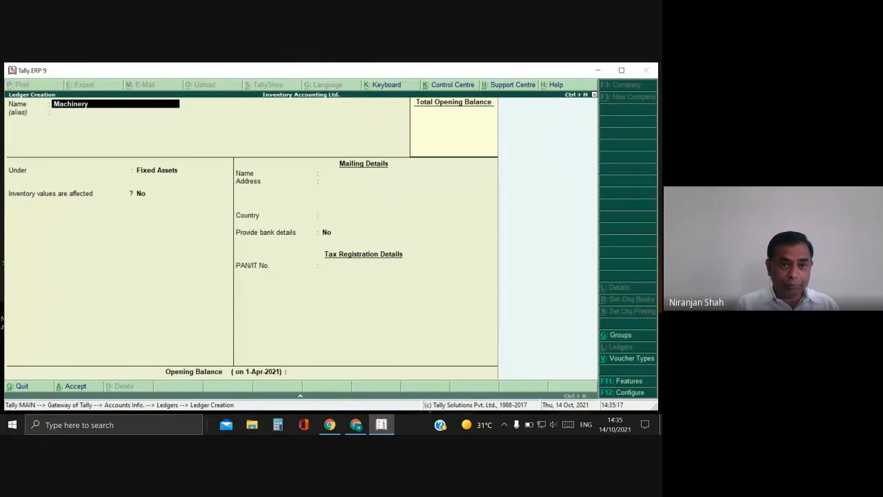
pyautogui.write(' A/c')
pyautogui.press('Return')
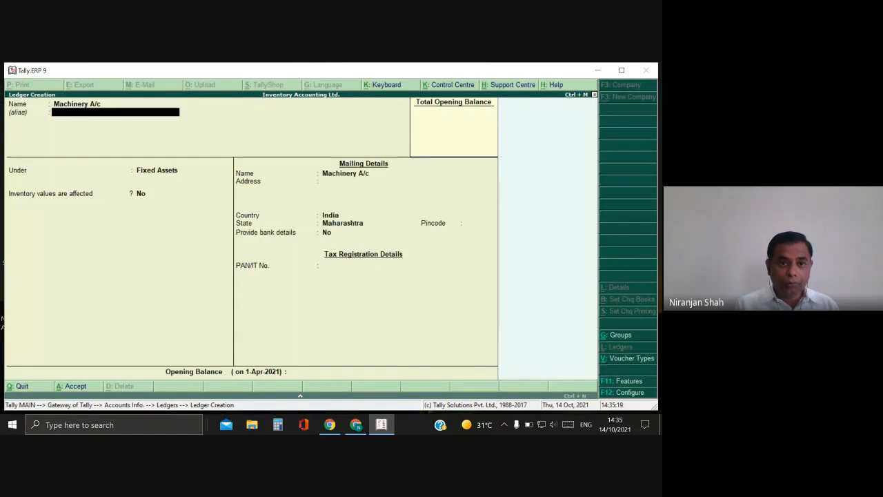
pyautogui.press('Return')
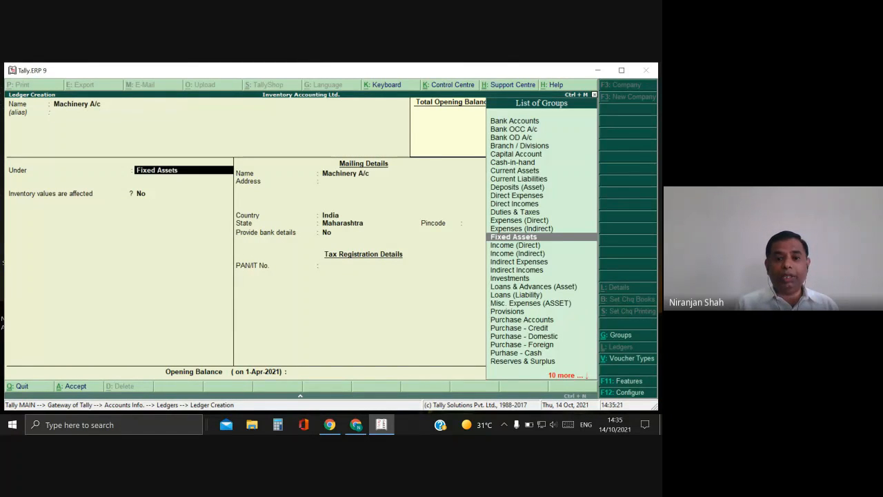
pyautogui.press('Return')
pyautogui.press('Return')
pyautogui.press('Return')
pyautogui.press('Return')
pyautogui.press('Return')
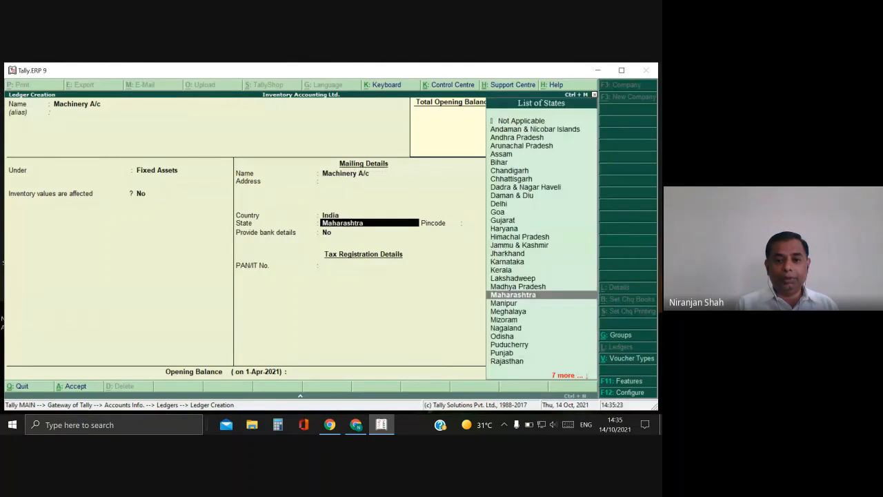
pyautogui.press('Return')
pyautogui.press('Return')
pyautogui.press('Return')
pyautogui.press('Return')
pyautogui.press('Return')
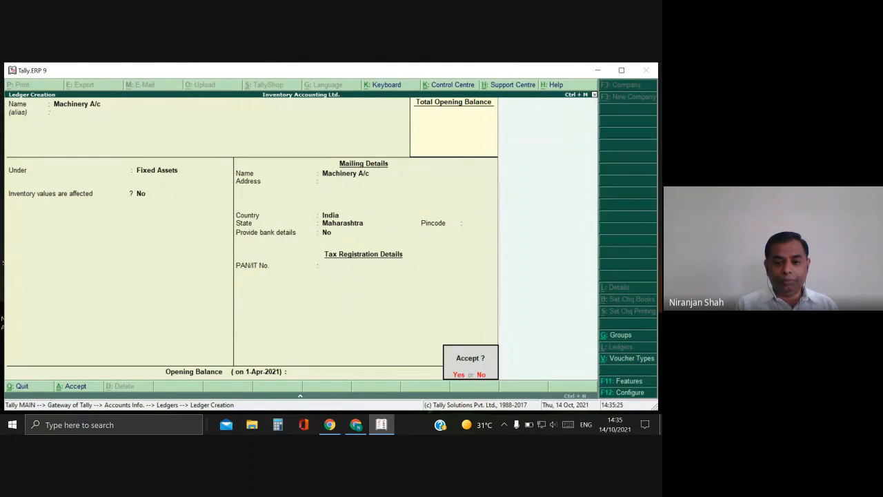
pyautogui.press('Return')
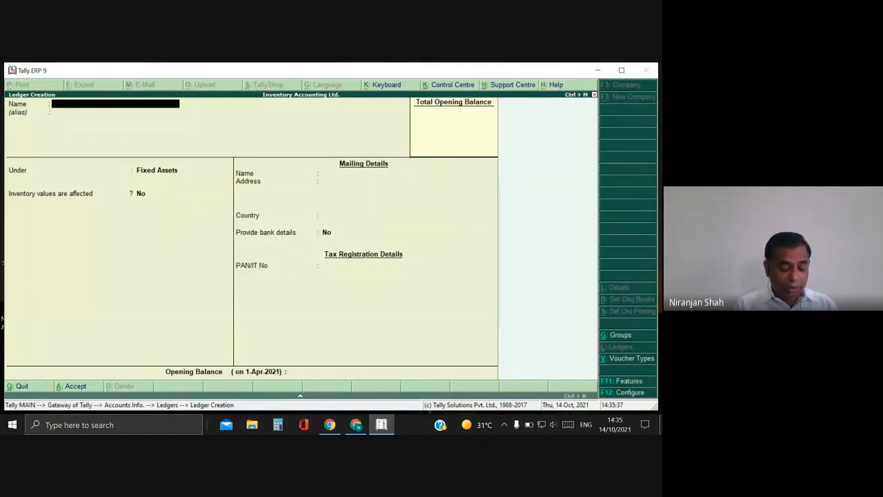
# Create the Wages A/c ledger under Direct Expenses, leaving the remaining fields at defaults.
pyautogui.write('Wages A')
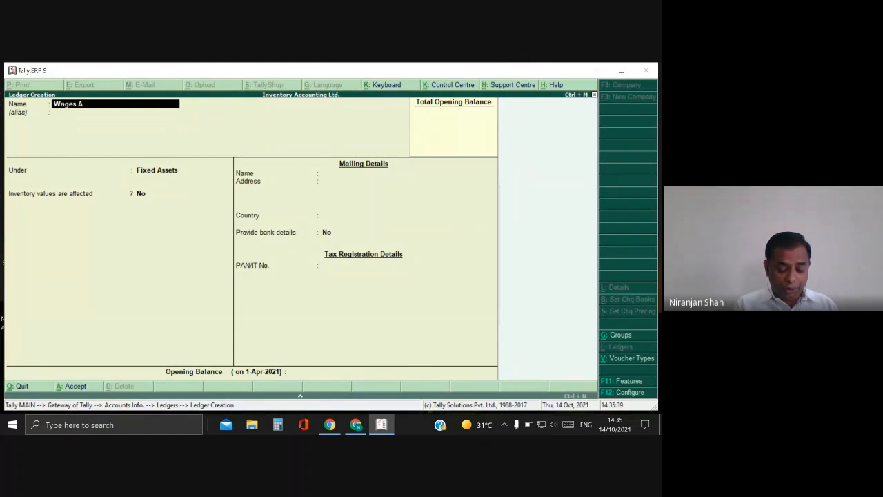
pyautogui.write('/c')
pyautogui.press('Return')
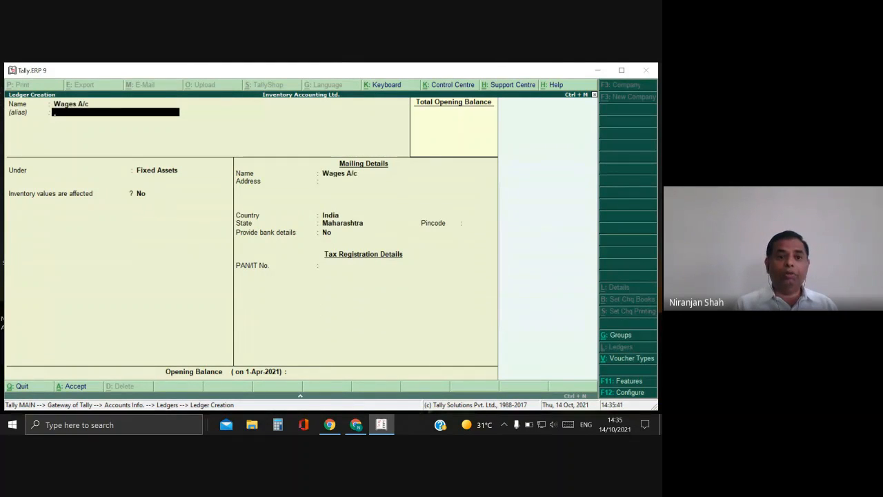
pyautogui.press('Return')
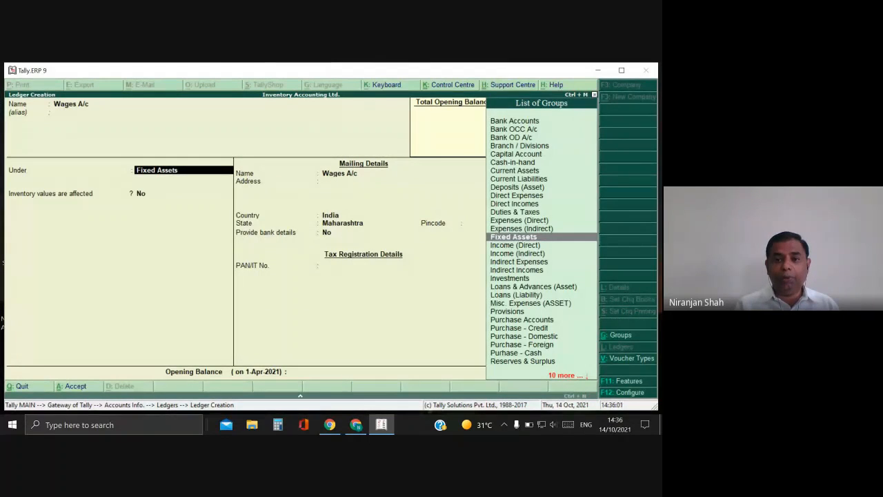
pyautogui.press('Up')
pyautogui.write('fi')
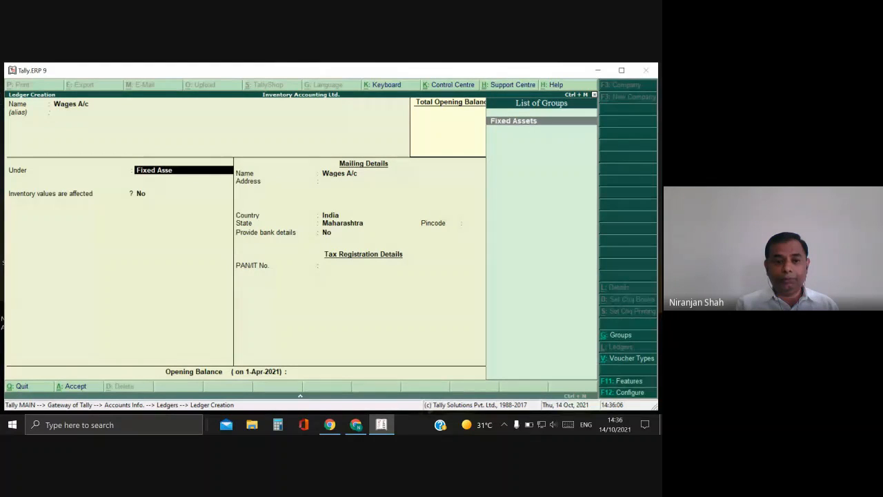
pyautogui.press('BackSpace')
pyautogui.press('BackSpace')
pyautogui.press('BackSpace')
pyautogui.write('D')
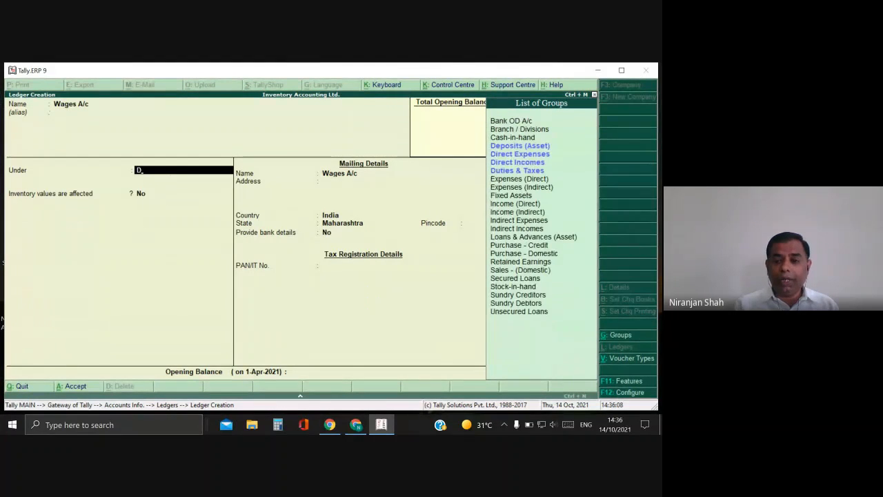
pyautogui.press('Down')
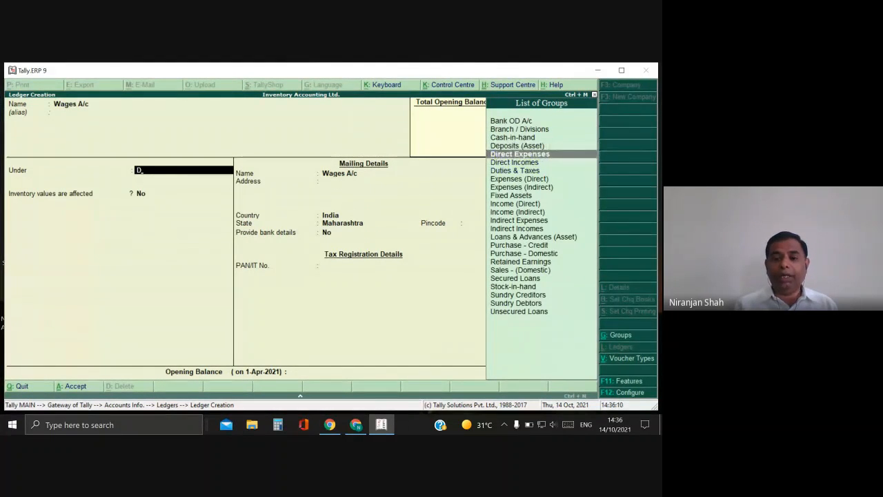
pyautogui.press('Return')
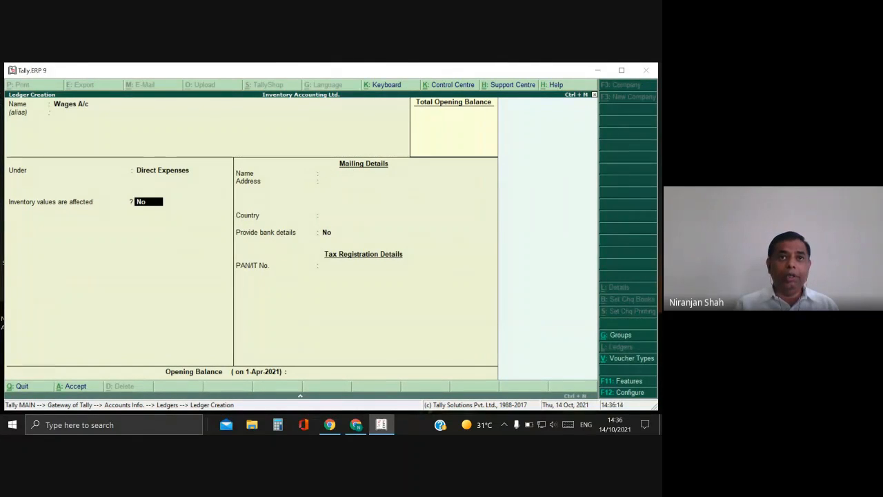
pyautogui.press('Return')
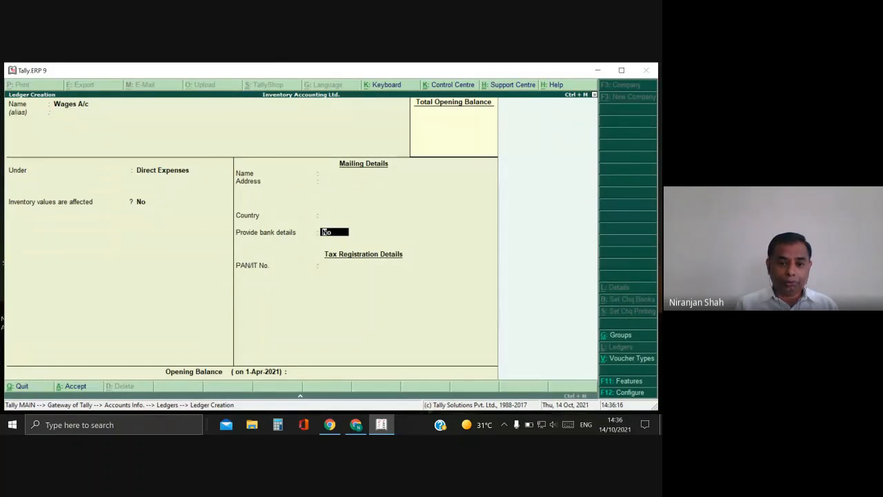
pyautogui.press('Return')
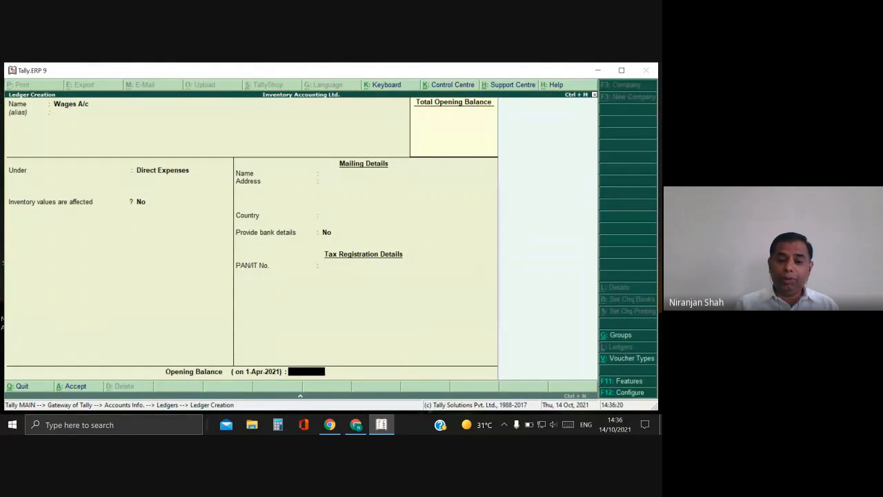
pyautogui.press('Return')
pyautogui.press('Return')
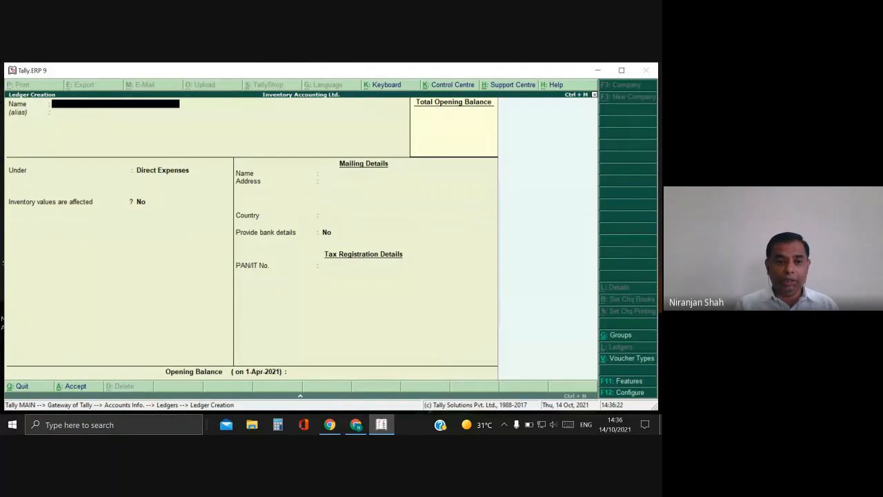
# Create the Salary A/c ledger under Indirect Expenses with default remaining fields.
pyautogui.write('Sa')
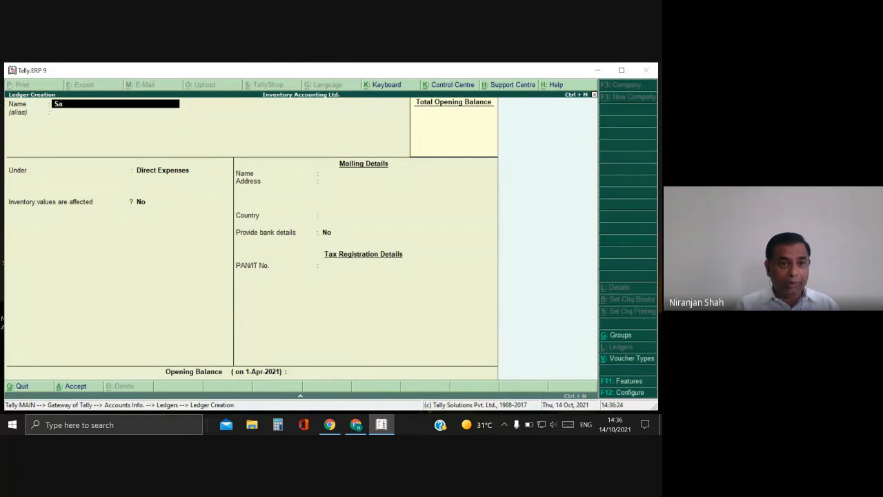
pyautogui.write('lary')
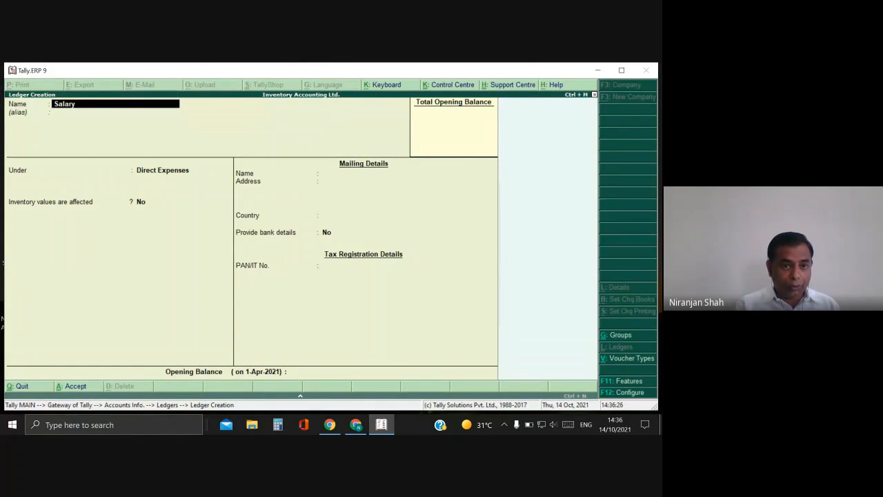
pyautogui.write(' A/c')
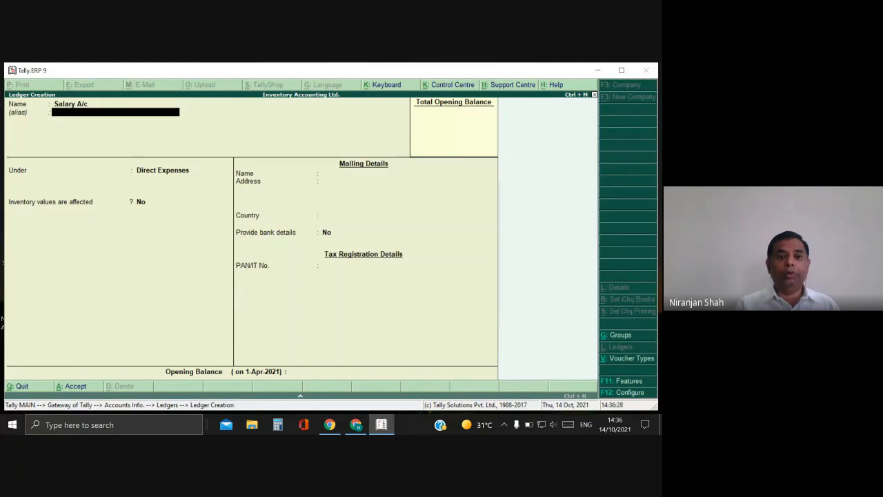
pyautogui.press('Return')
pyautogui.write('I')
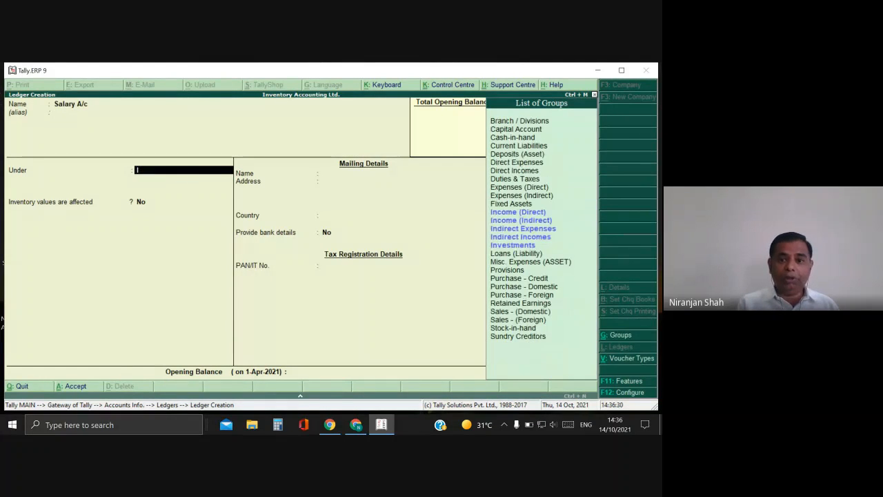
pyautogui.write('n')
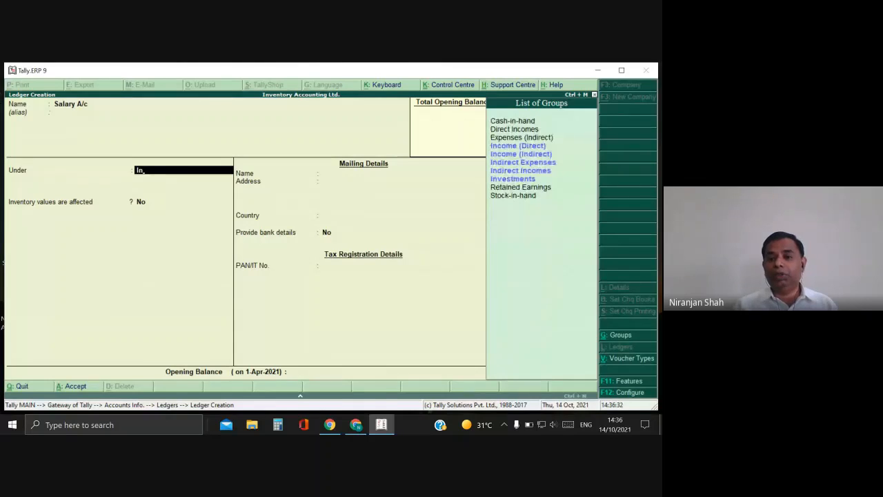
pyautogui.press('Down')
pyautogui.press('Down')
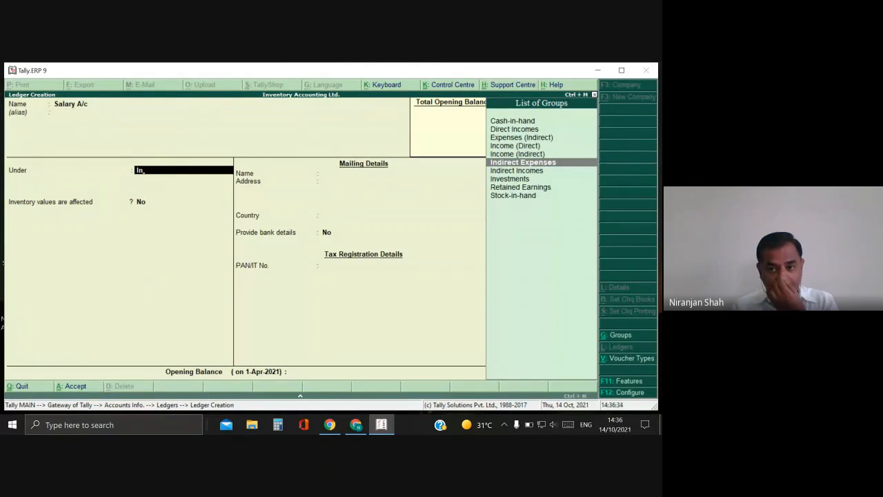
pyautogui.press('Return')
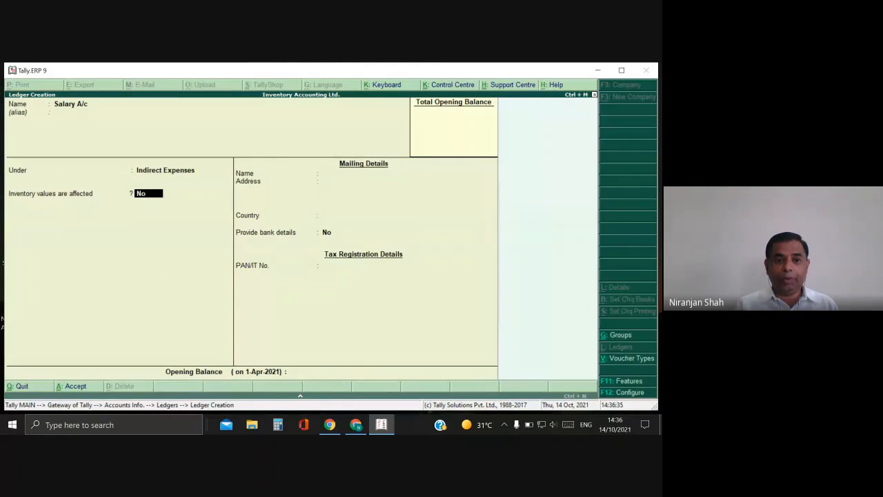
pyautogui.press('Return')
pyautogui.press('Return')
pyautogui.press('Return')
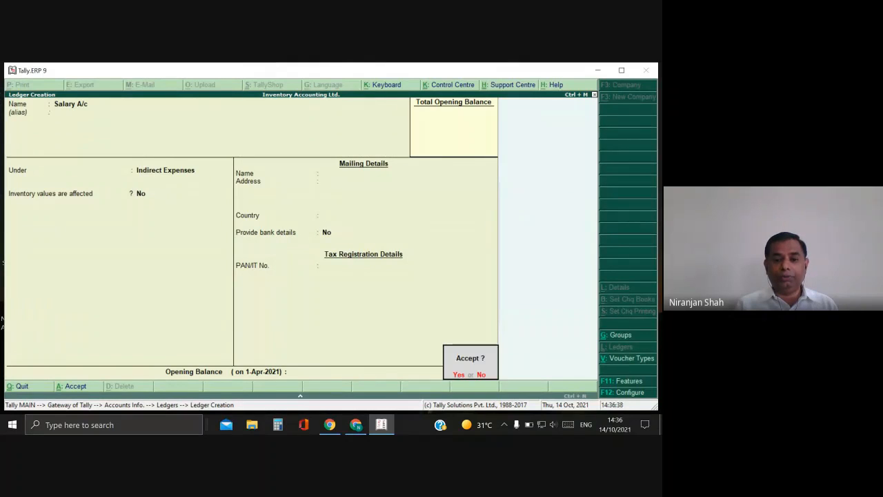
pyautogui.press('Return')
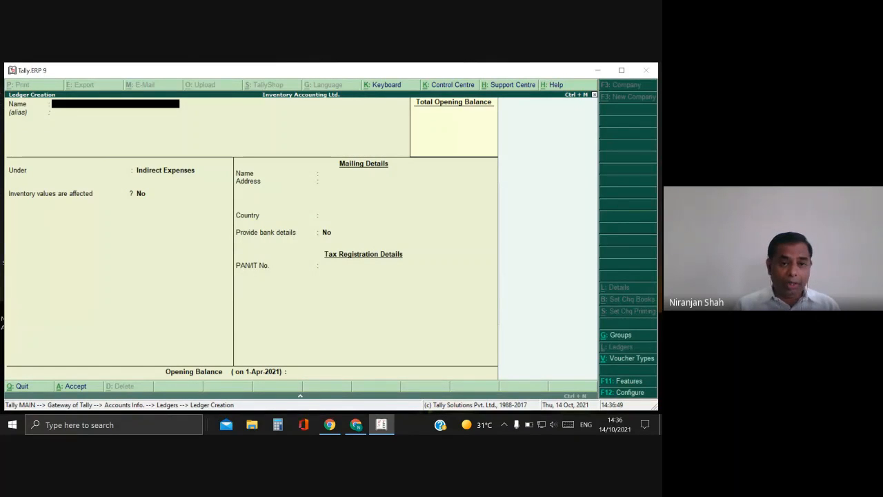
# Quit ledger creation and return to the Ledgers menu.
pyautogui.press('Escape')
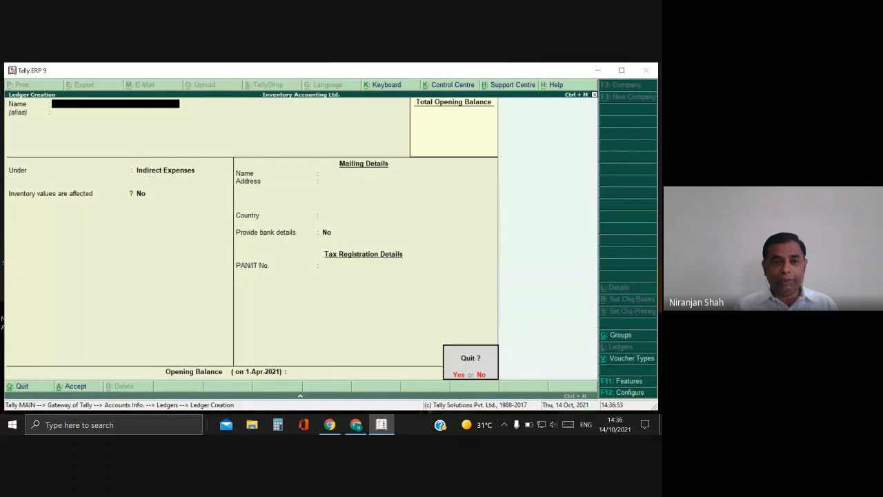
pyautogui.press('y')
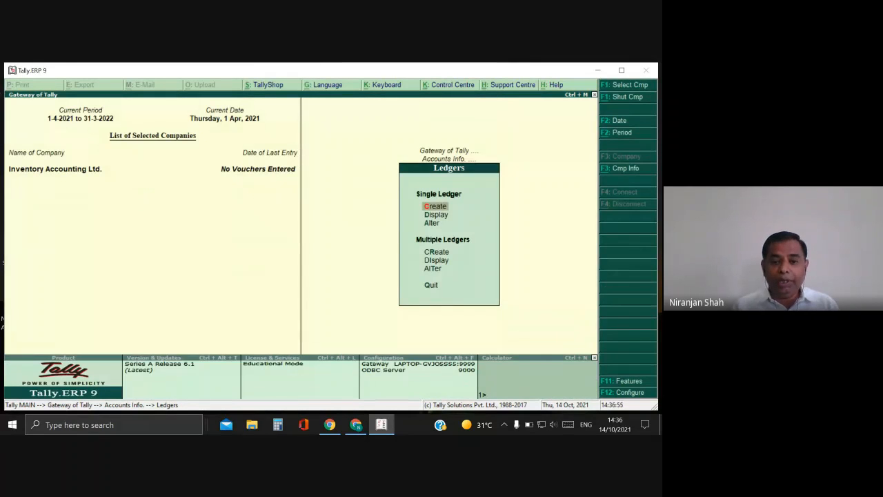
pyautogui.press('Down')
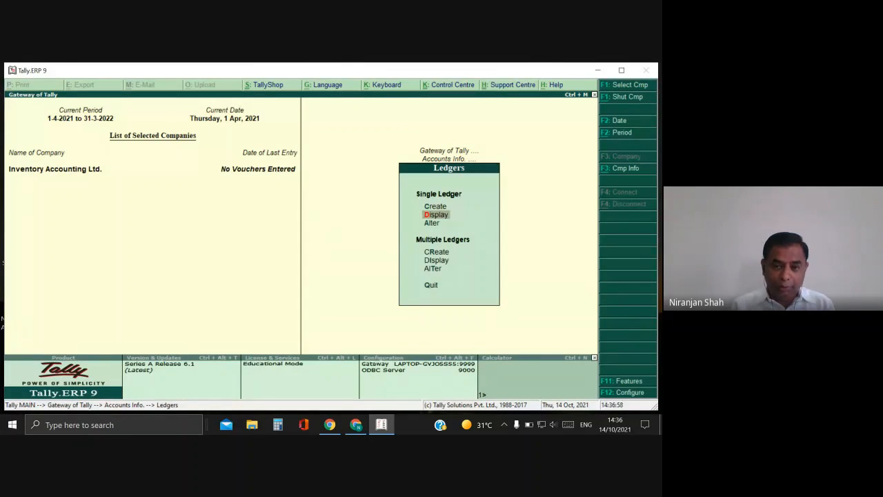
# Open Single Ledger Display, listing the ten ledgers from Capital A/c to Wages A/c.
pyautogui.press('Return')
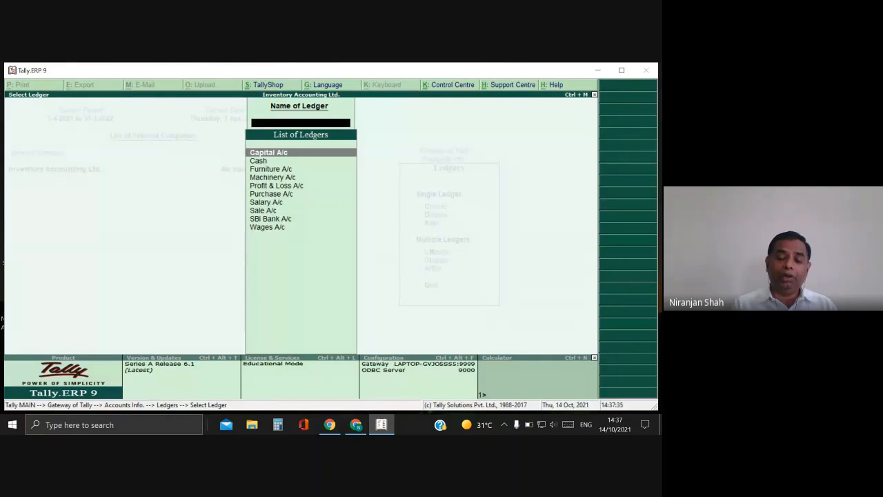
# Close the Select Ledger list and go back to the Ledgers menu.
pyautogui.press('Escape')
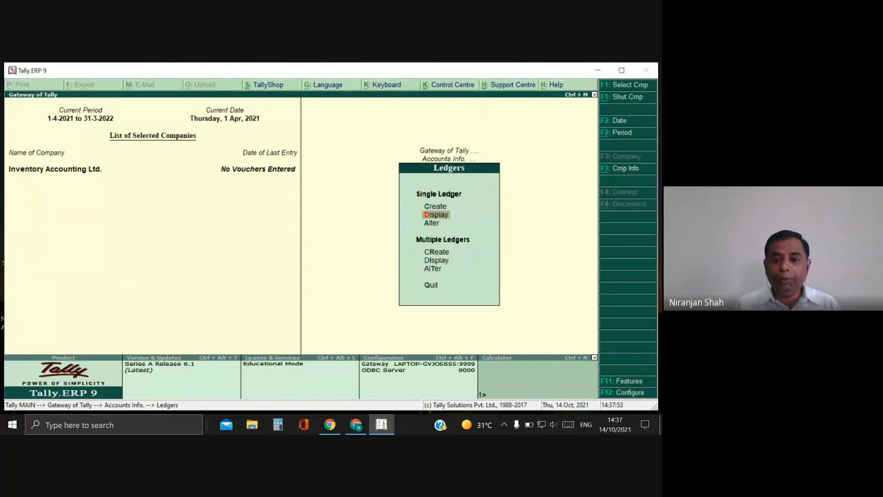
pyautogui.press('Down')
pyautogui.press('Down')
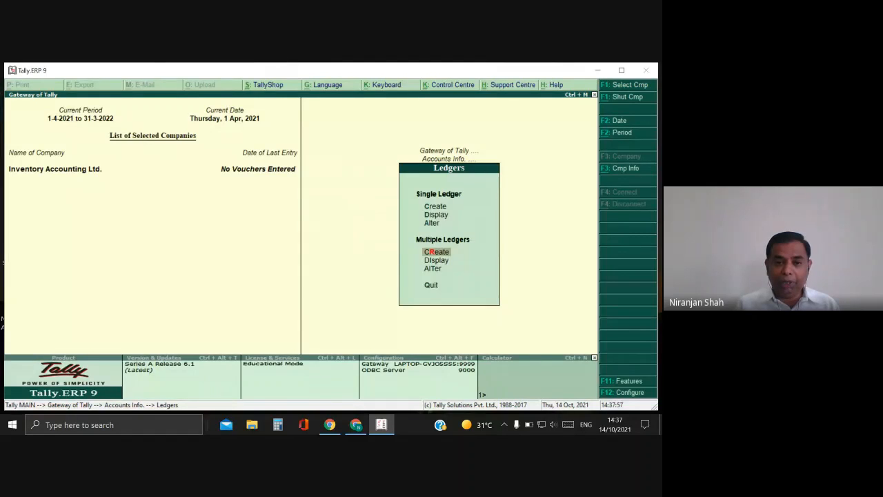
# Open Multi Ledger Creation with Sundry Debtors as the group for new ledgers.
pyautogui.press('Return')
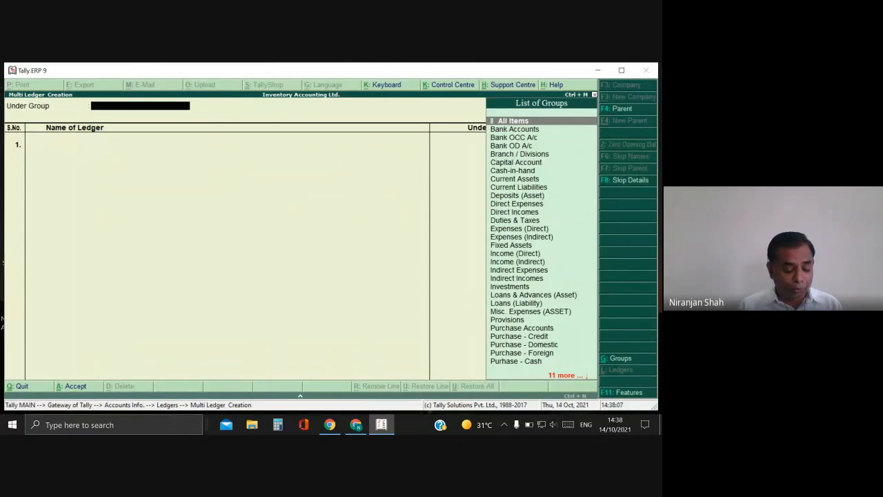
pyautogui.write('Su')
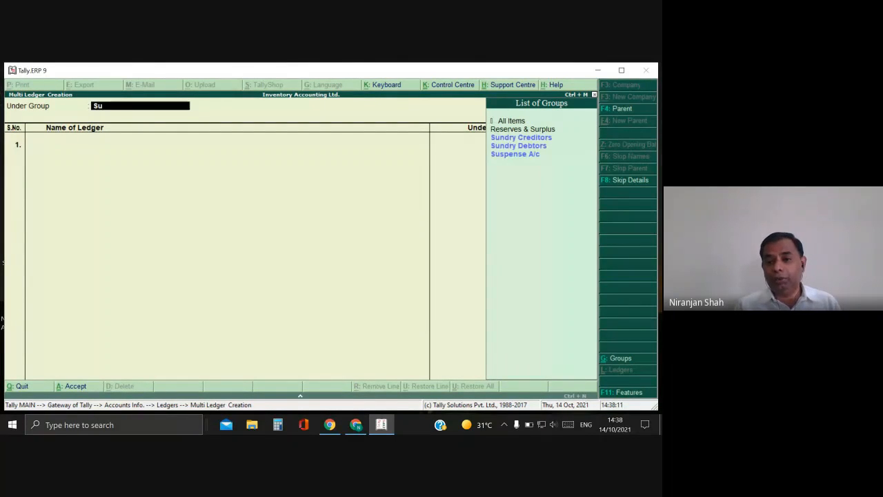
pyautogui.press('Down')
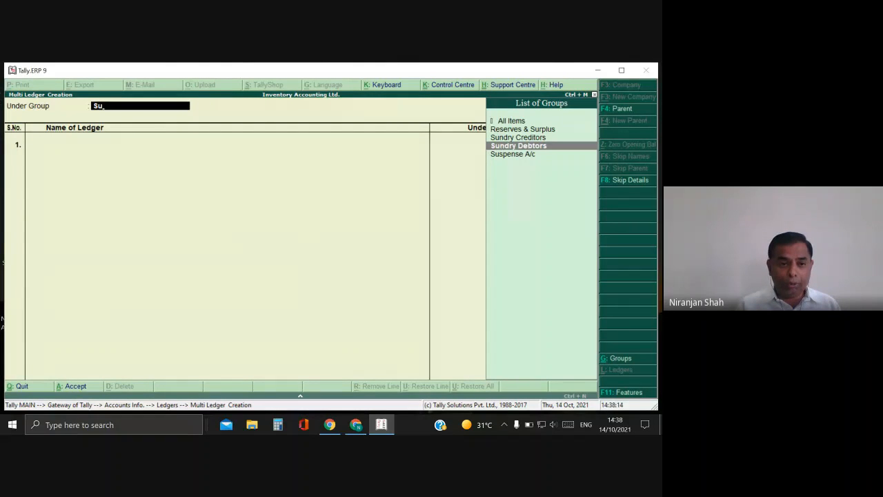
pyautogui.press('Return')
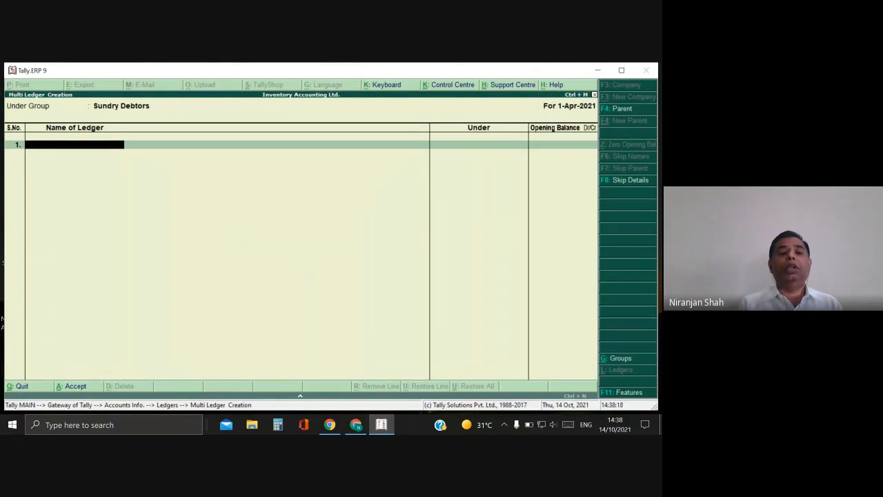
# Enter four customer ledger names as rows 1–4, leaving each opening balance blank.
pyautogui.write('M')
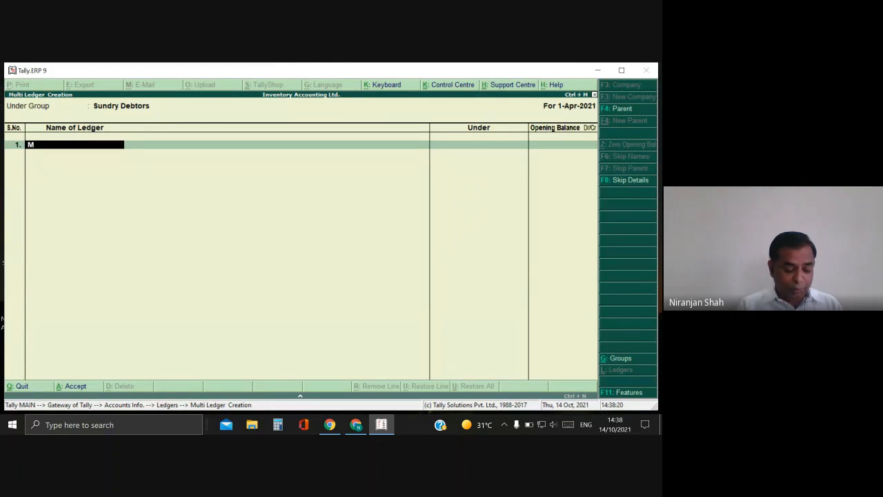
pyautogui.write('r. X')
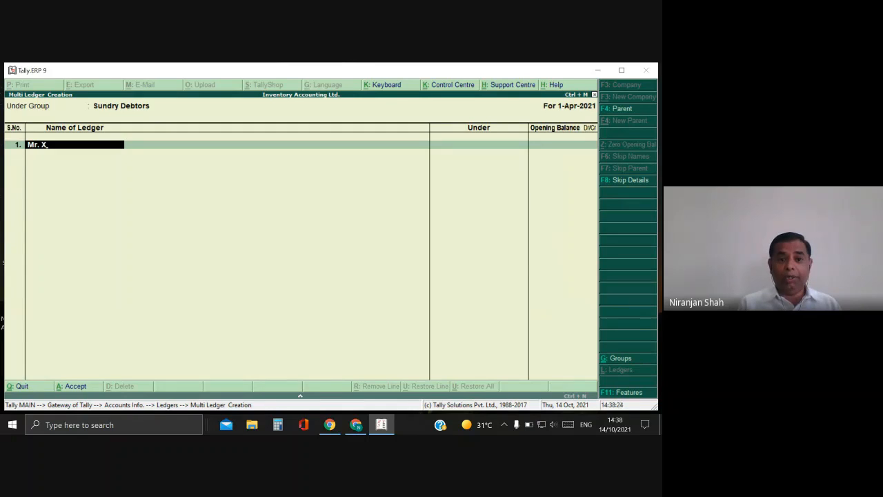
pyautogui.press('Return')
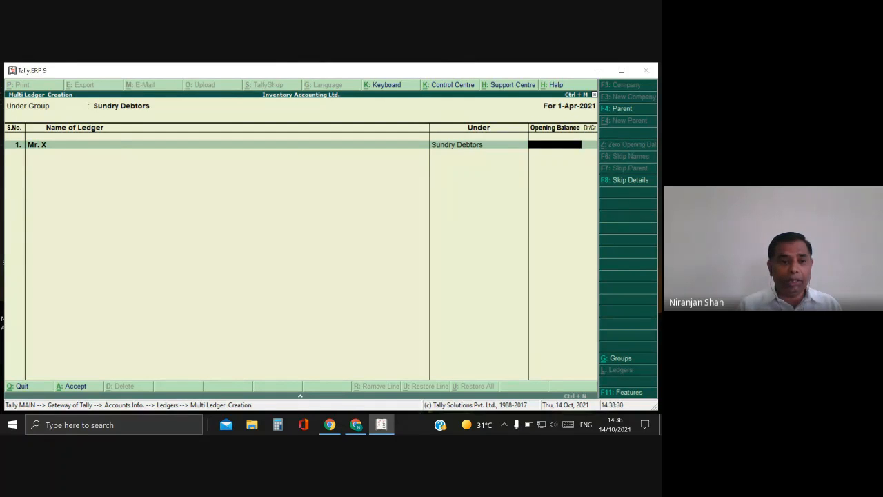
pyautogui.press('Return')
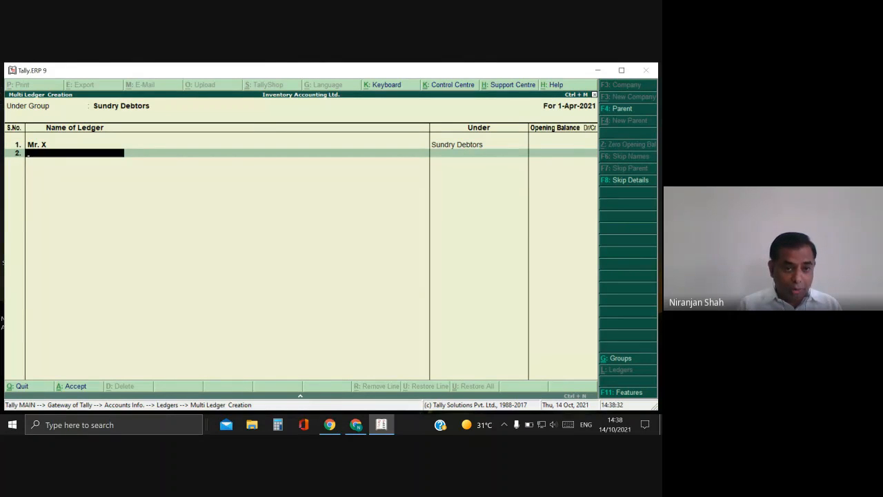
pyautogui.write('Mr. Y')
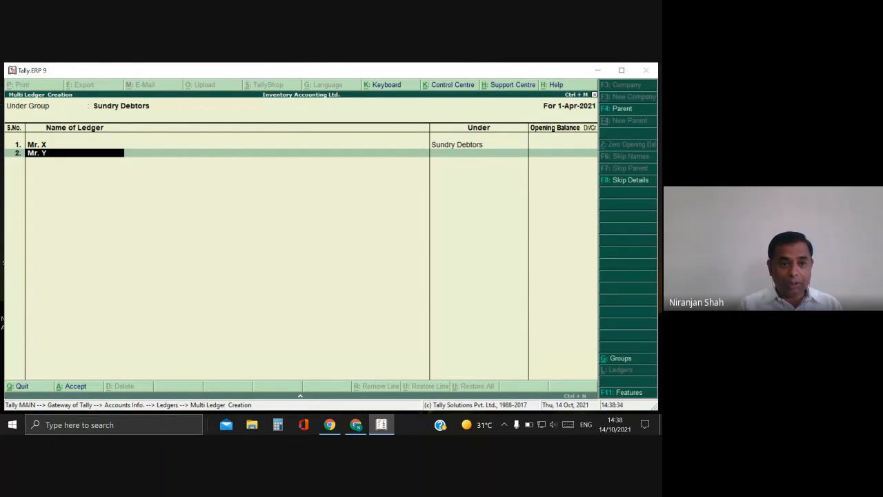
pyautogui.press('Return')
pyautogui.press('Return')
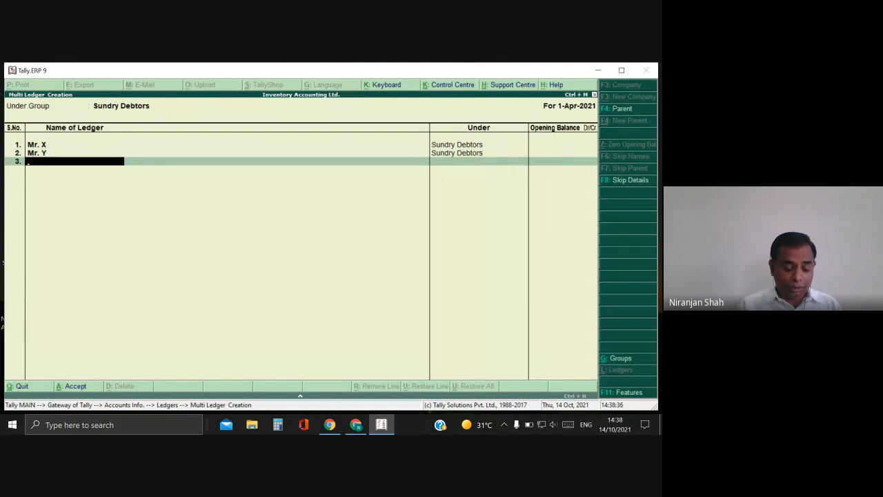
pyautogui.write('Mr.')
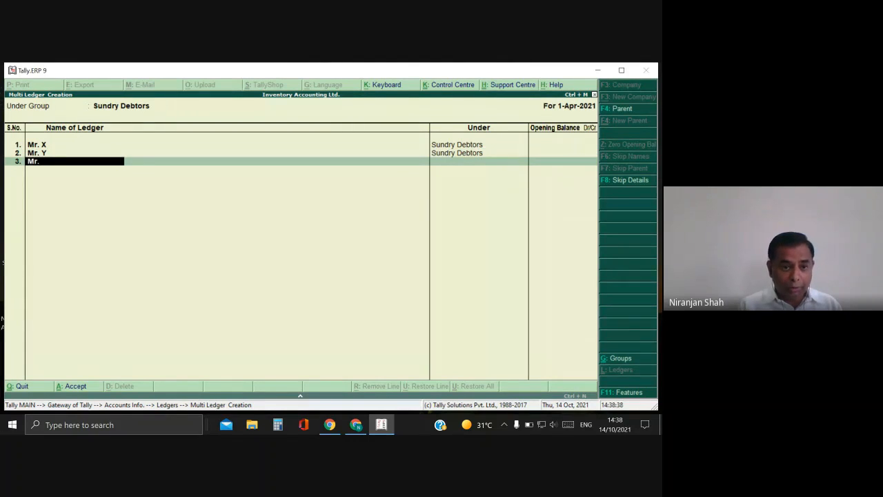
pyautogui.write(' Anil')
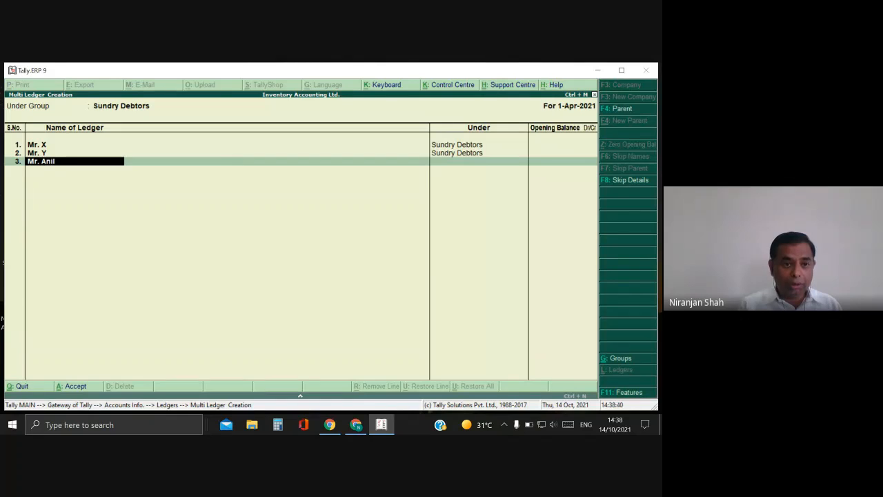
pyautogui.press('Return')
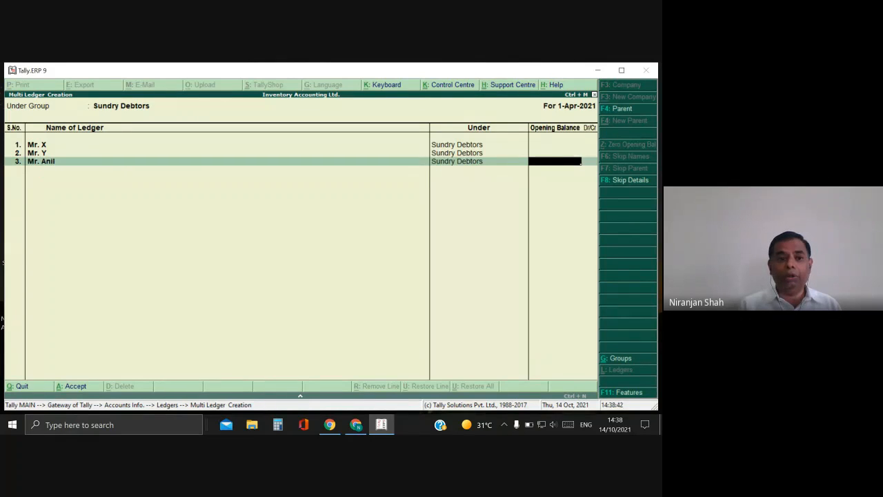
pyautogui.press('Return')
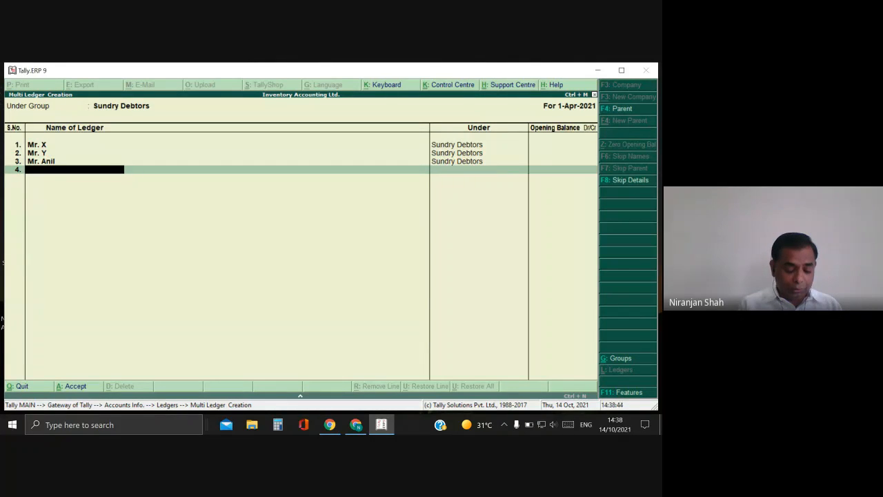
pyautogui.write('MRs')
pyautogui.press('BackSpace')
pyautogui.press('BackSpace')
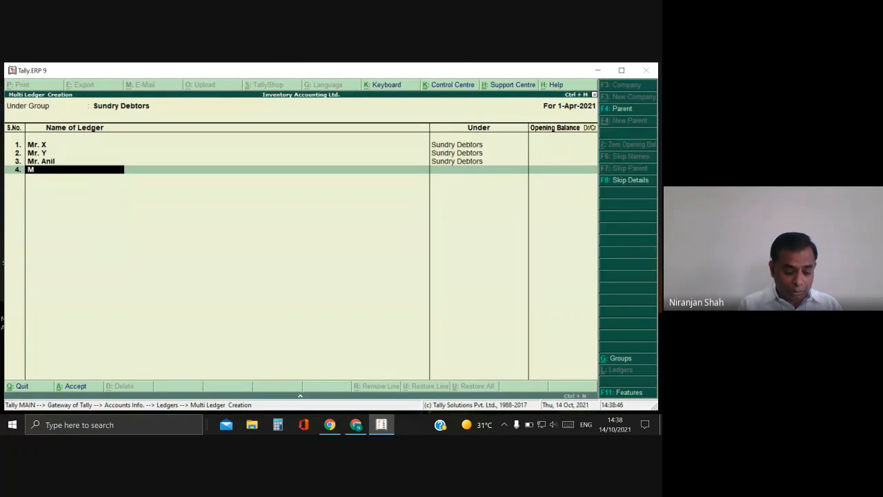
pyautogui.write('rs. Su')
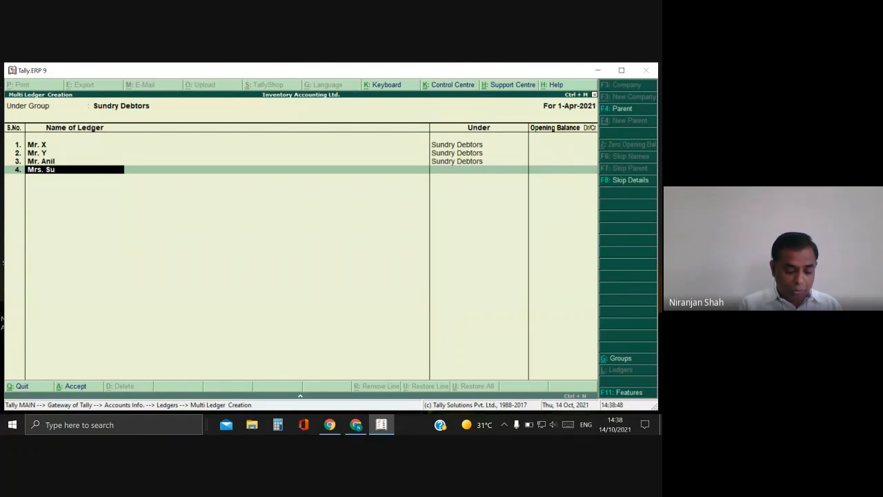
pyautogui.write('nita')
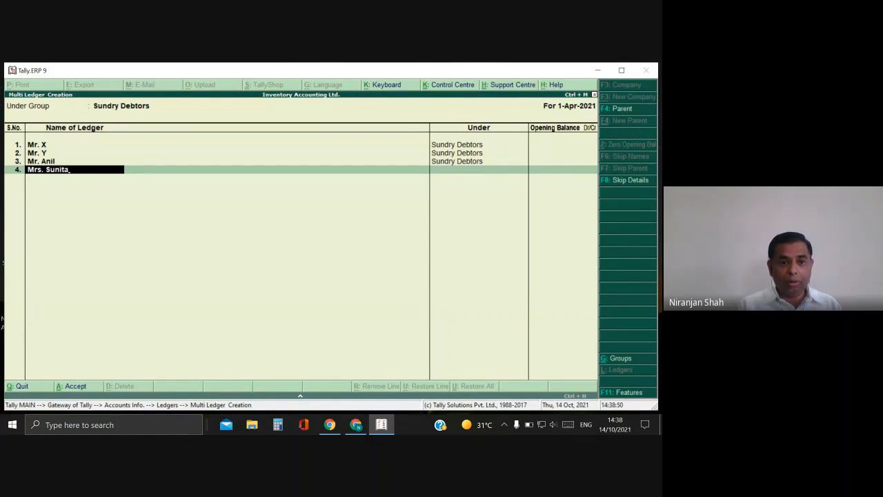
pyautogui.press('Return')
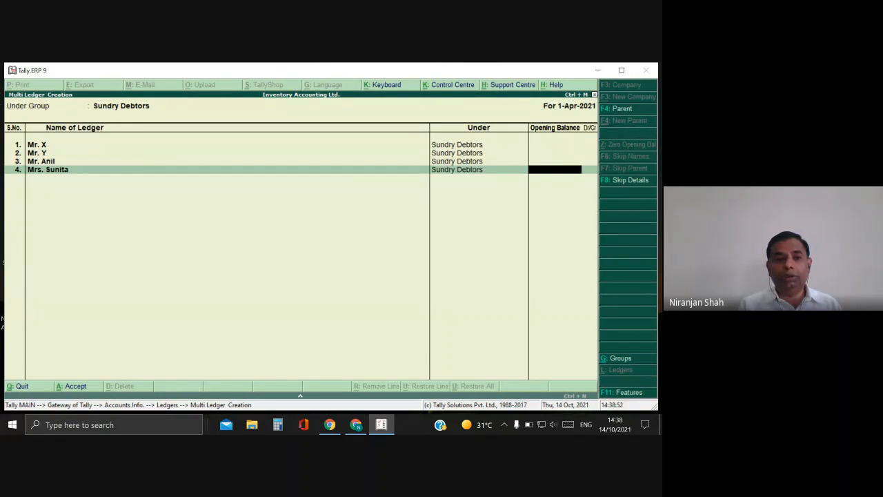
pyautogui.press('Return')
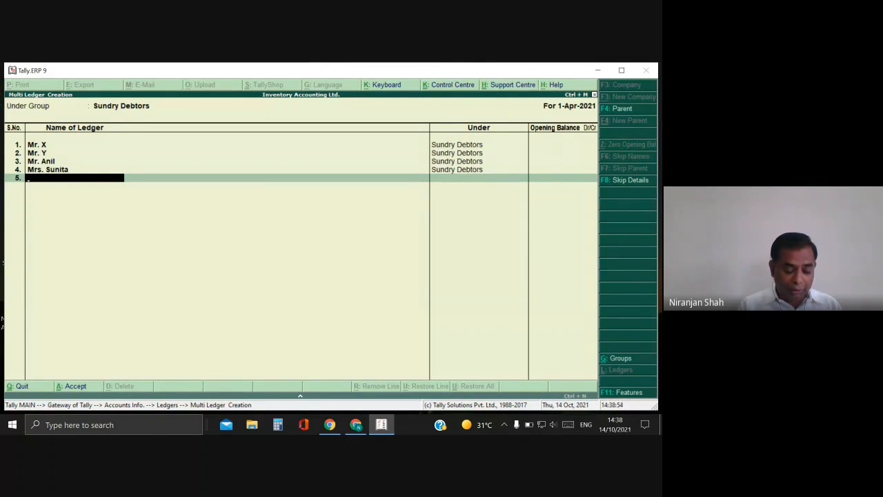
# Add three more customer ledgers as rows 5–7 and accept all seven under Sundry Debtors.
pyautogui.write('Miss')
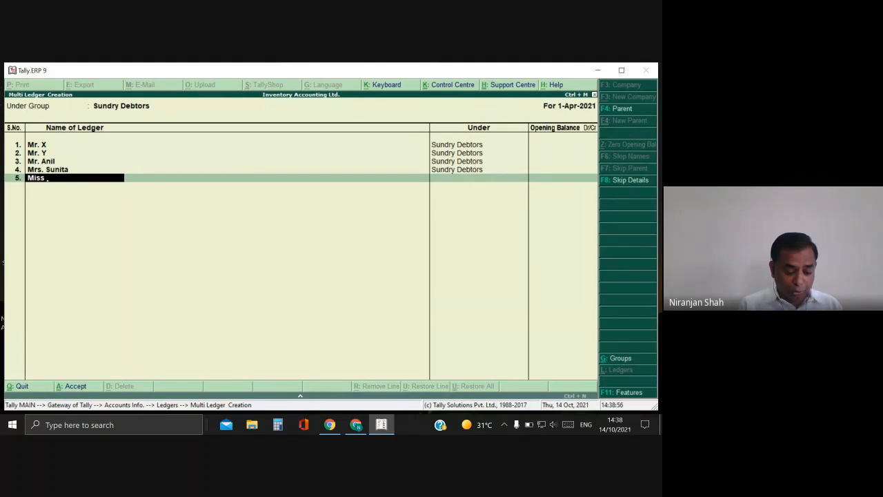
pyautogui.write(' Rohini')
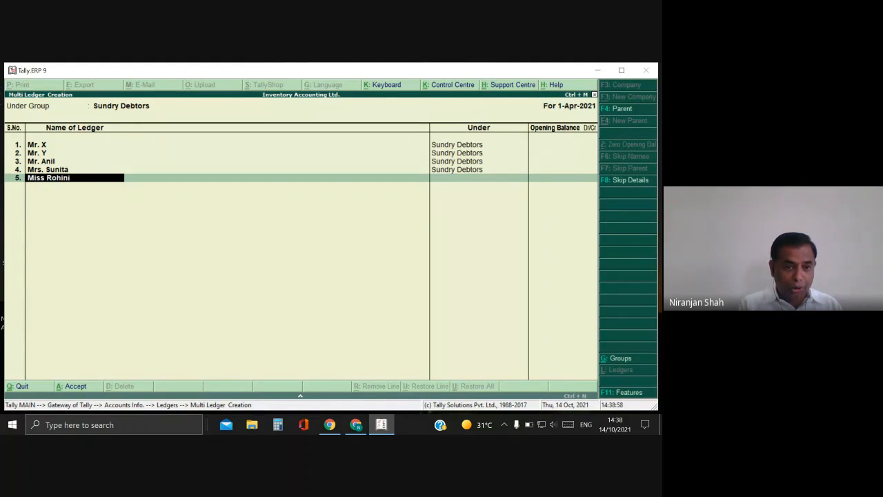
pyautogui.press('Return')
pyautogui.press('Return')
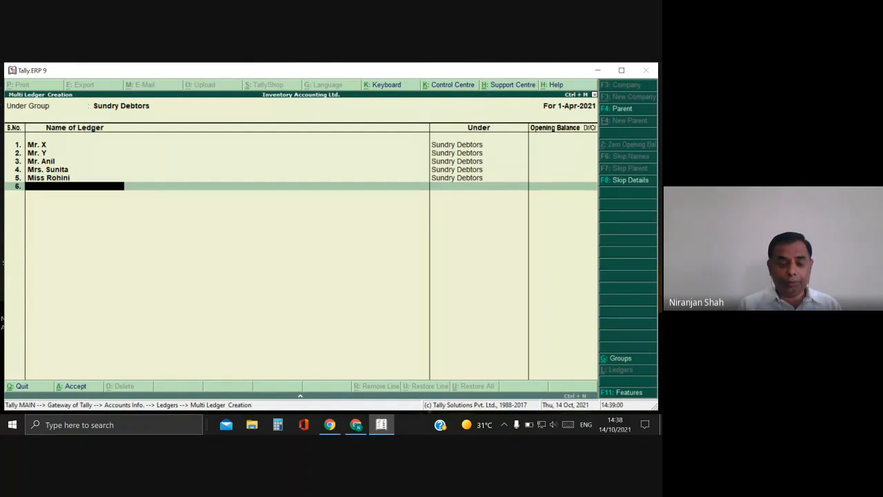
pyautogui.write('Mr. ')
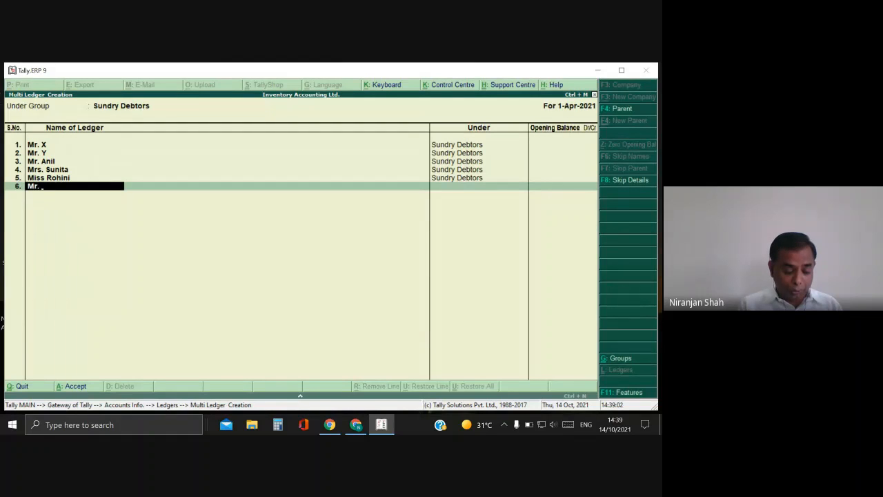
pyautogui.write('Shivaji')
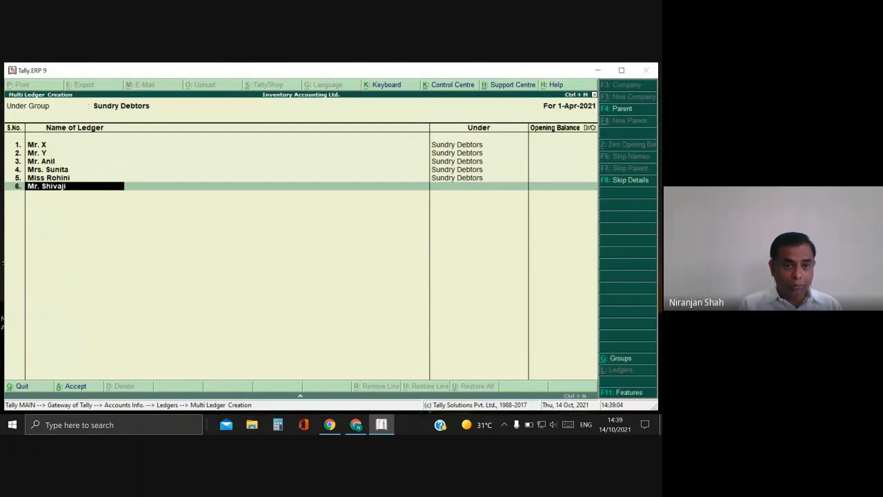
pyautogui.press('Return')
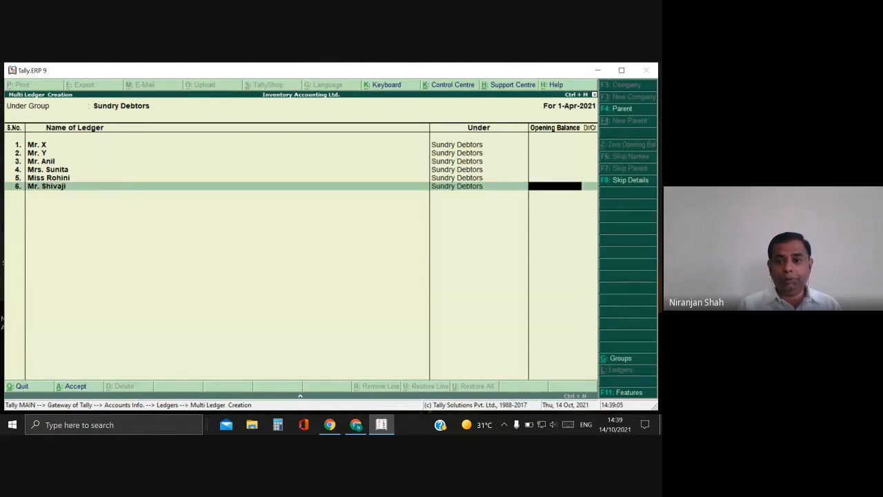
pyautogui.press('Return')
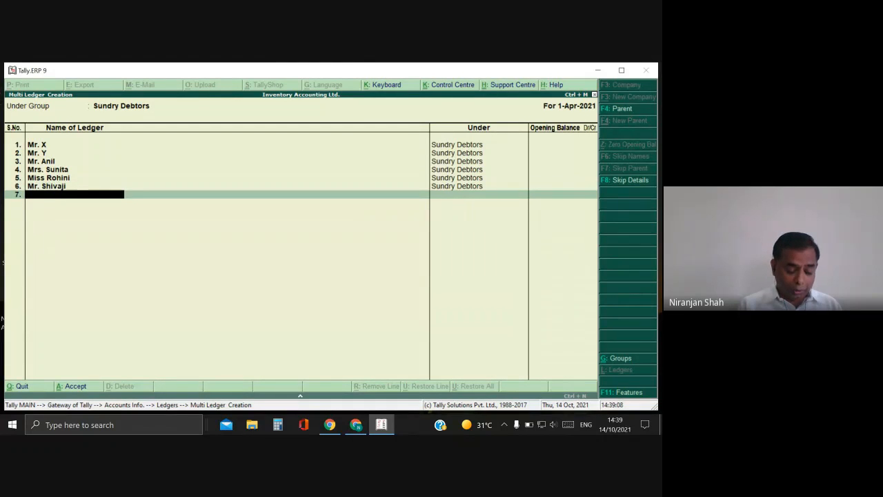
pyautogui.write('Mr.')
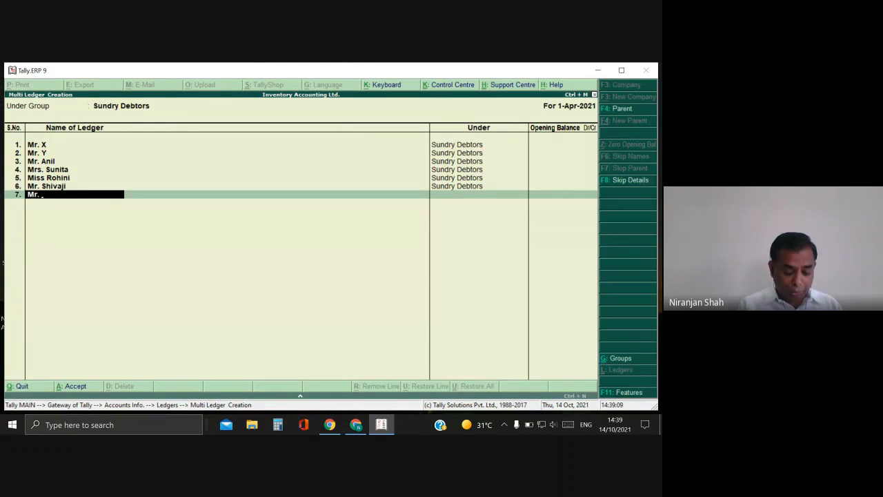
pyautogui.write(' Manoj')
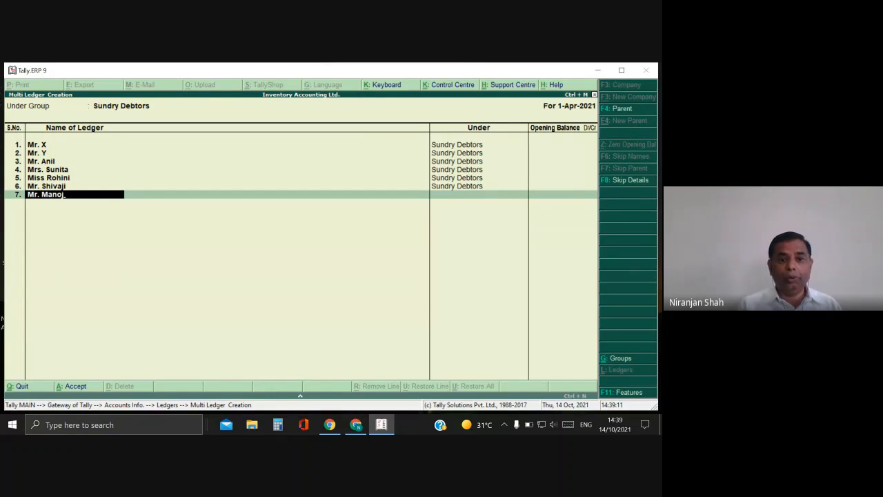
pyautogui.press('Return')
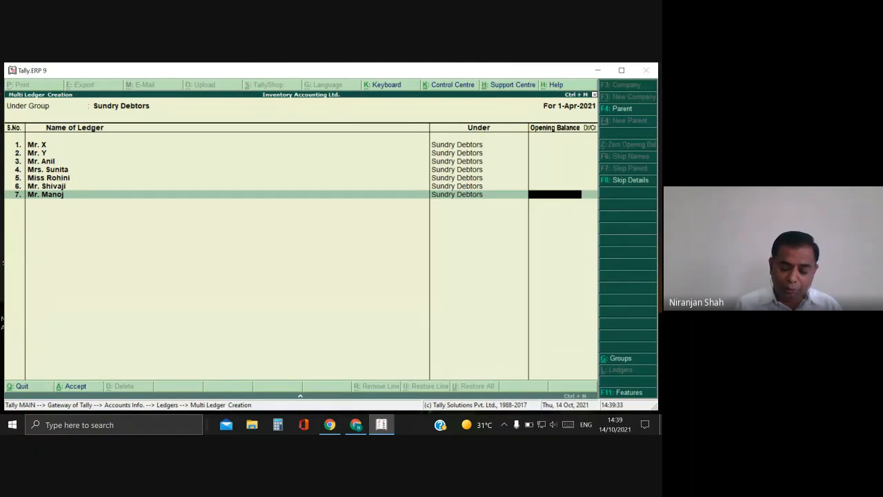
pyautogui.press('Return')
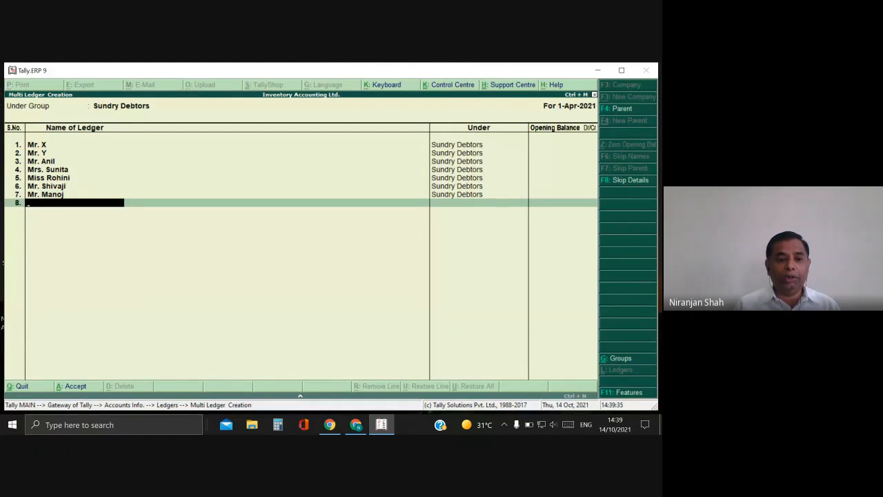
pyautogui.press('Return')
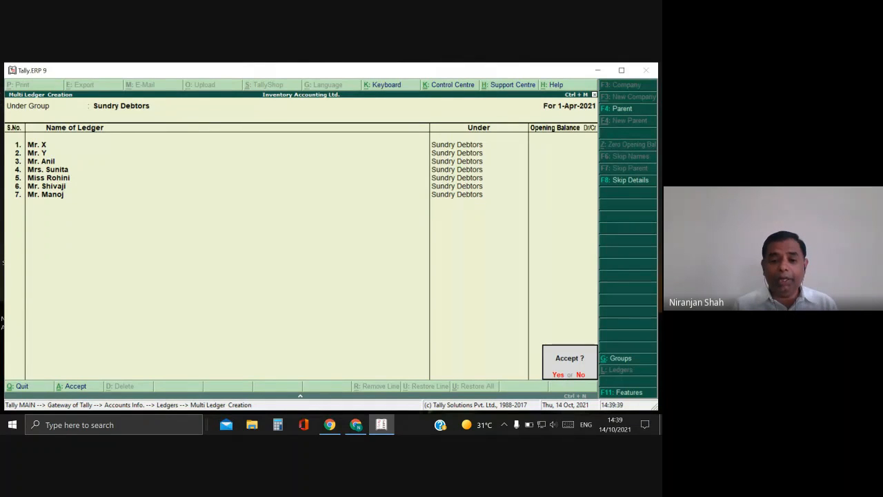
pyautogui.press('Return')
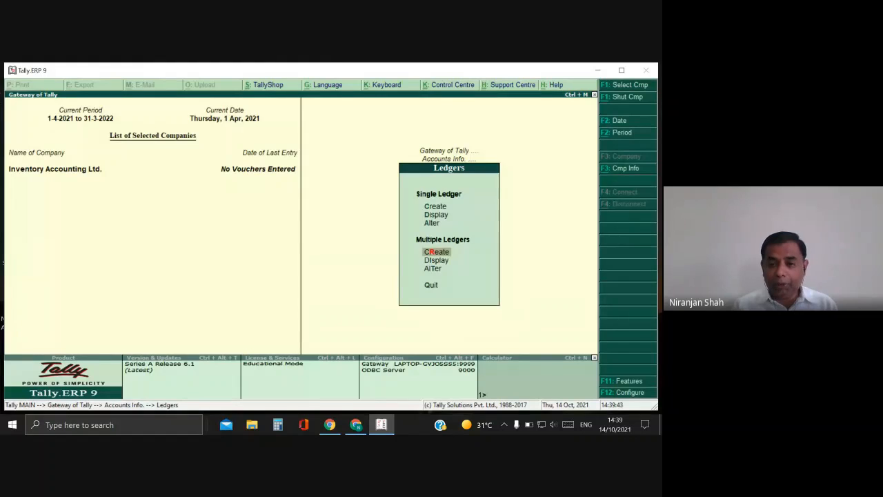
pyautogui.press('Down')
pyautogui.press('Return')
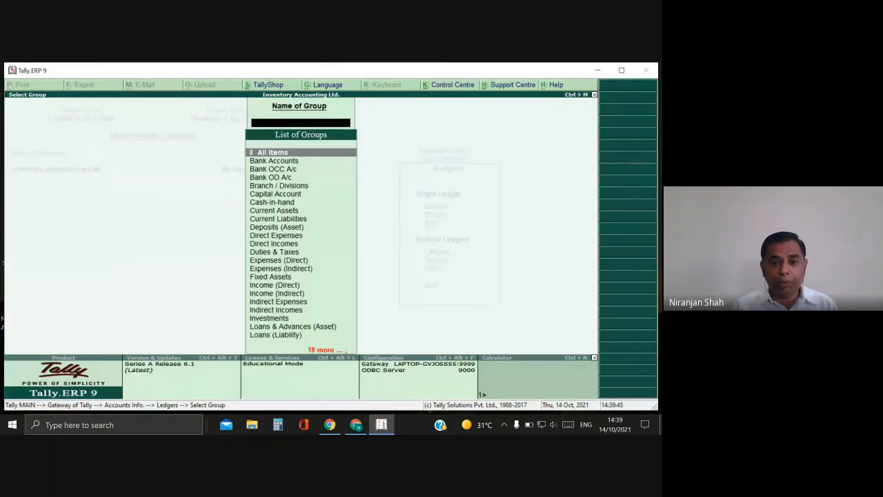
pyautogui.write('Su')
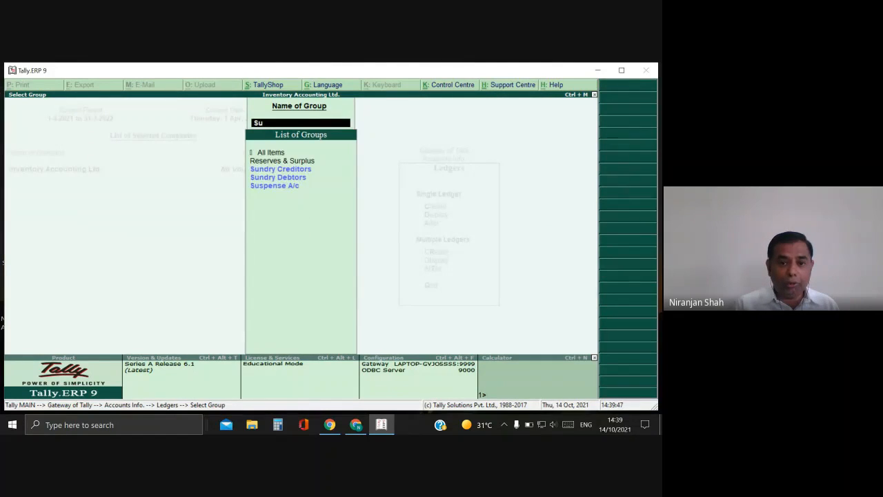
pyautogui.press('Down')
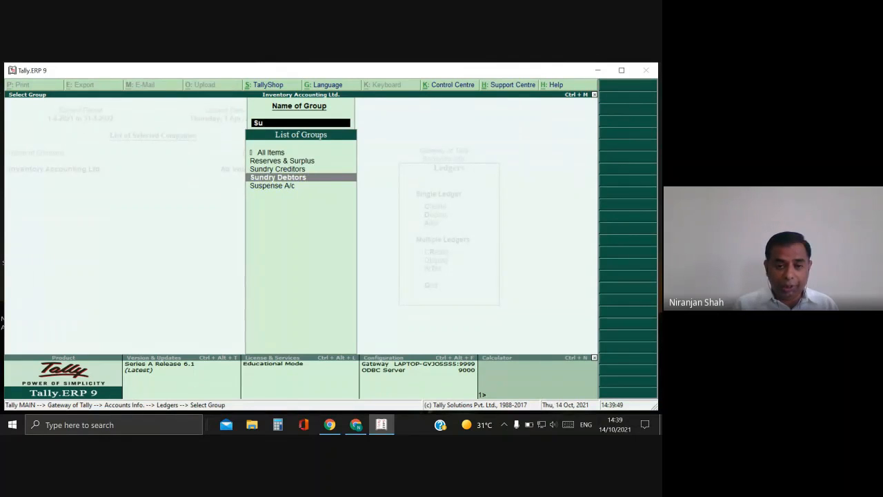
pyautogui.press('Return')
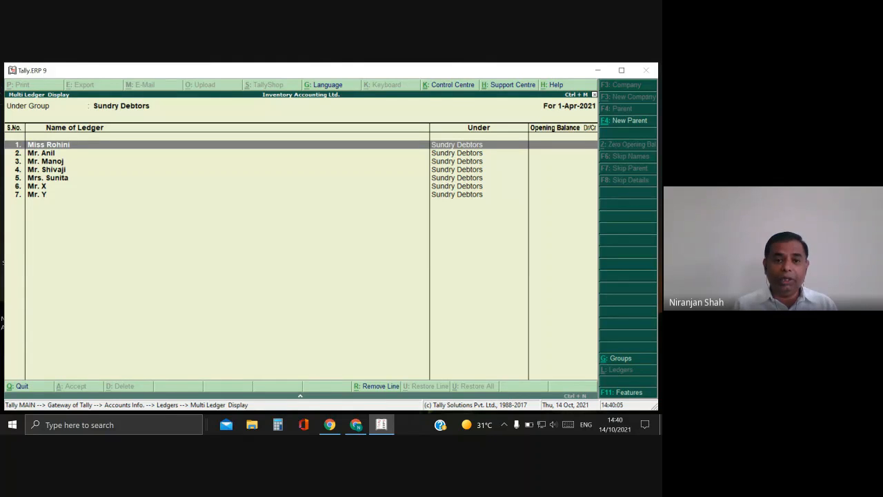
pyautogui.press('Escape')
pyautogui.press('BackSpace')
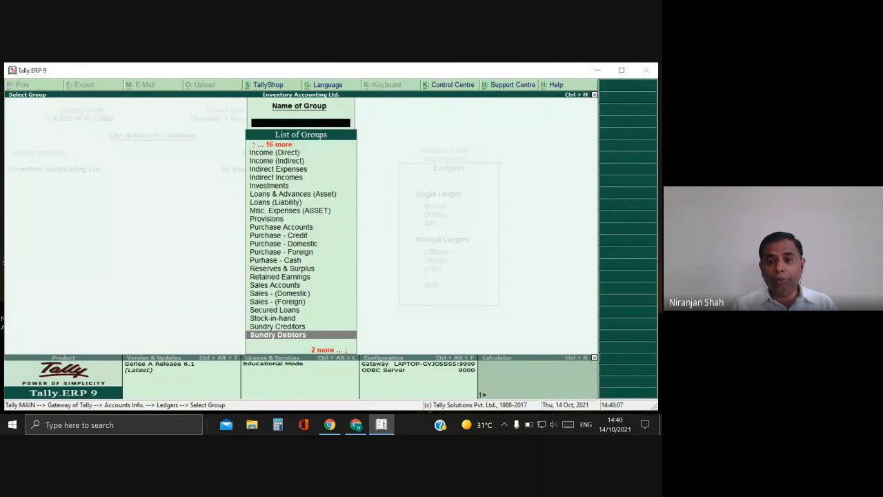
pyautogui.press('Escape')
pyautogui.press('Up')
pyautogui.press('Up')
pyautogui.press('Up')
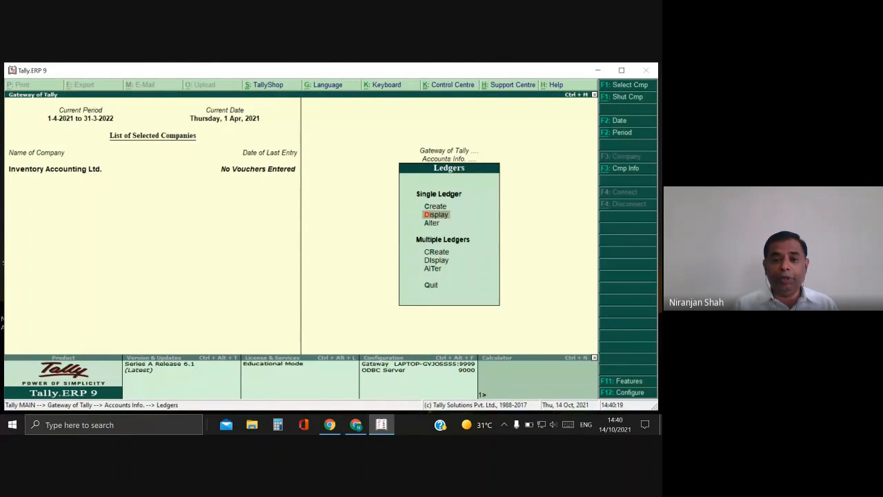
# Display one customer's debtor ledger chosen from the ledger list.
pyautogui.press('Return')
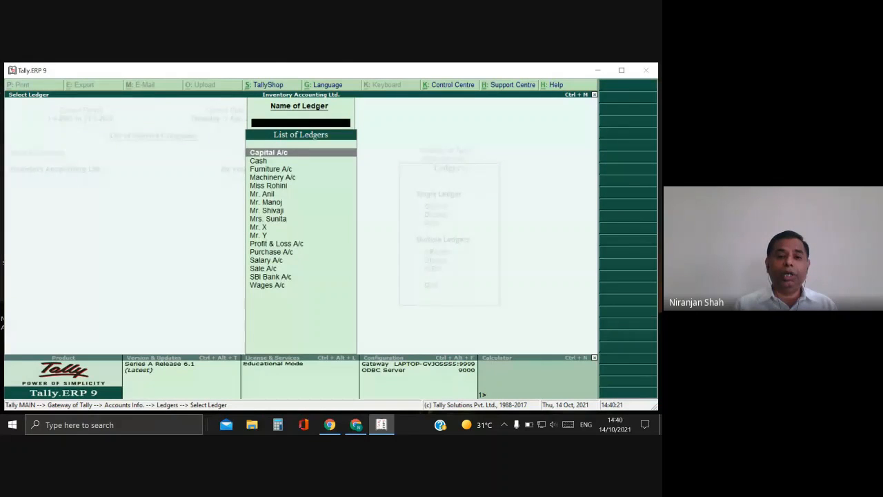
pyautogui.press('Down')
pyautogui.press('Down')
pyautogui.press('Down')
pyautogui.press('Down')
pyautogui.press('Down')
pyautogui.press('Up')
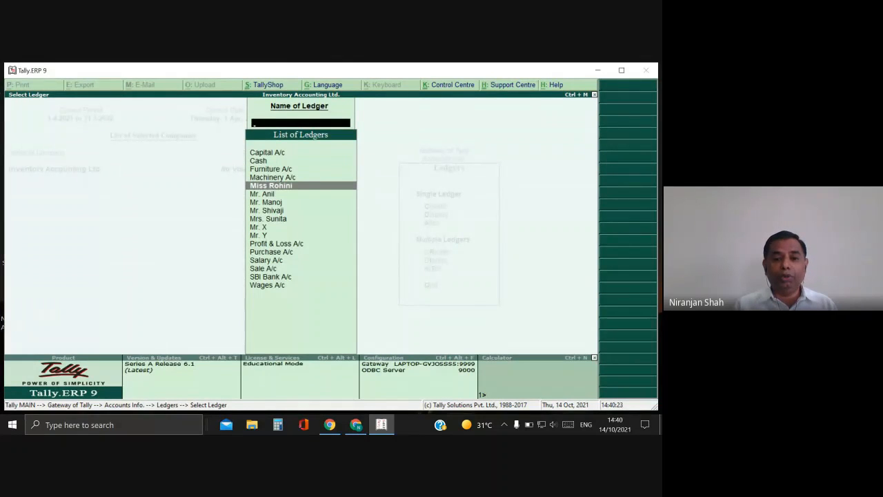
pyautogui.press('Down')
pyautogui.press('Down')
pyautogui.press('Down')
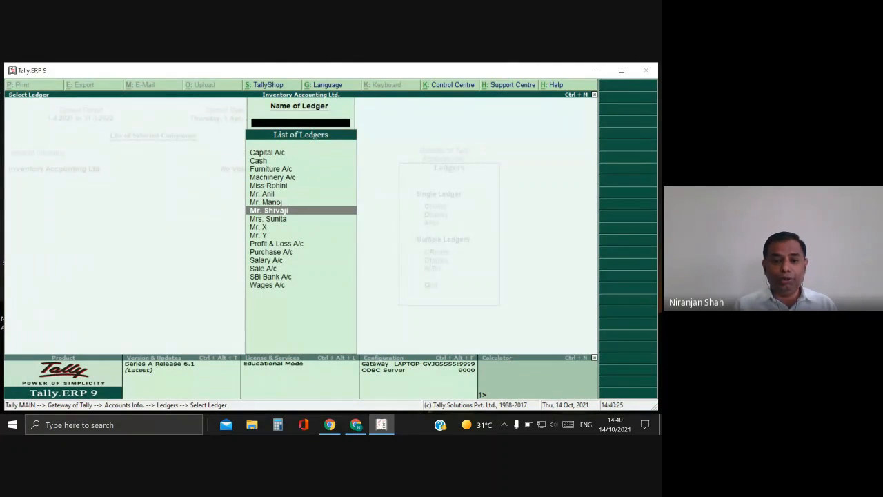
pyautogui.press('Down')
pyautogui.press('Down')
pyautogui.press('Down')
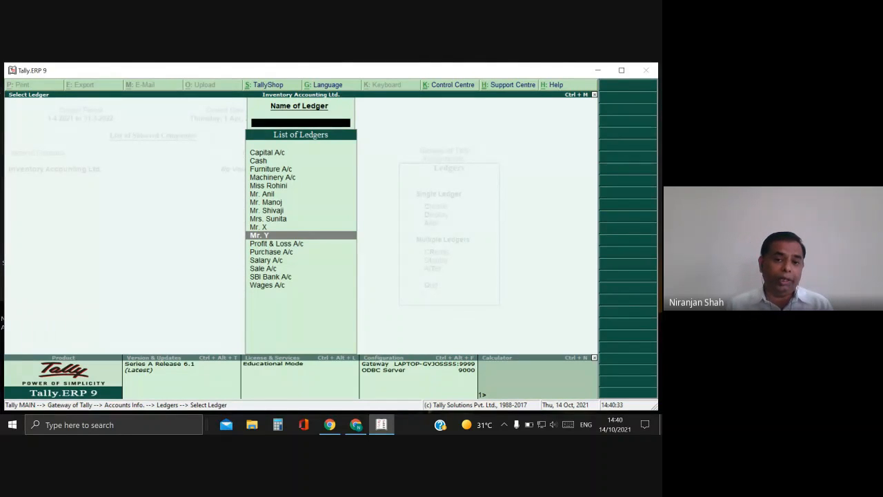
pyautogui.press('Up')
pyautogui.press('Up')
pyautogui.press('Up')
pyautogui.press('Up')
pyautogui.press('Up')
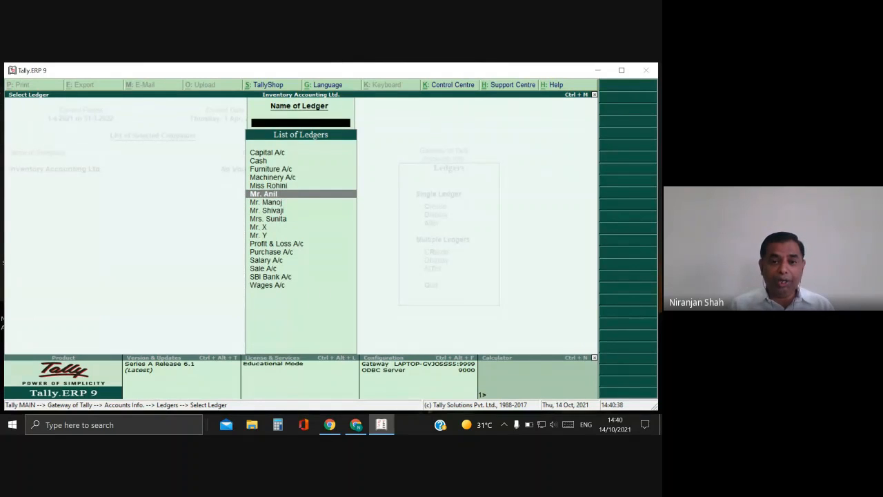
pyautogui.press('Return')
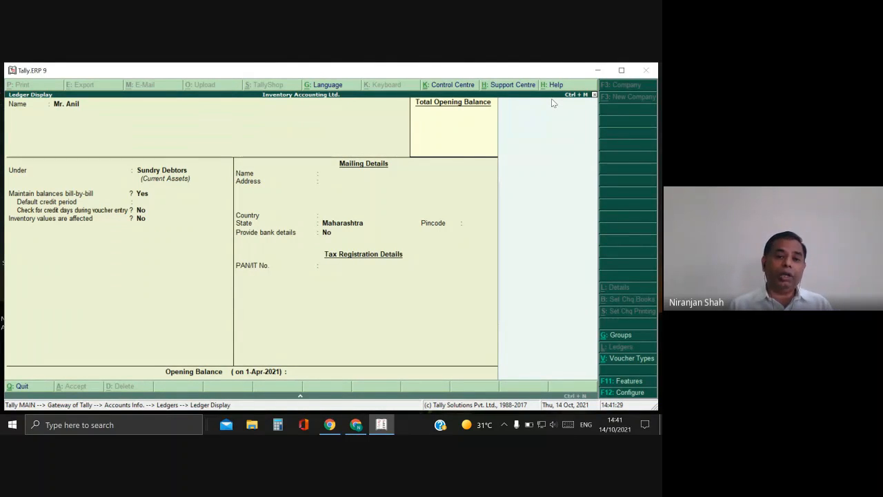
# Close the ledger display and back out of the ledger list.
pyautogui.press('Escape')
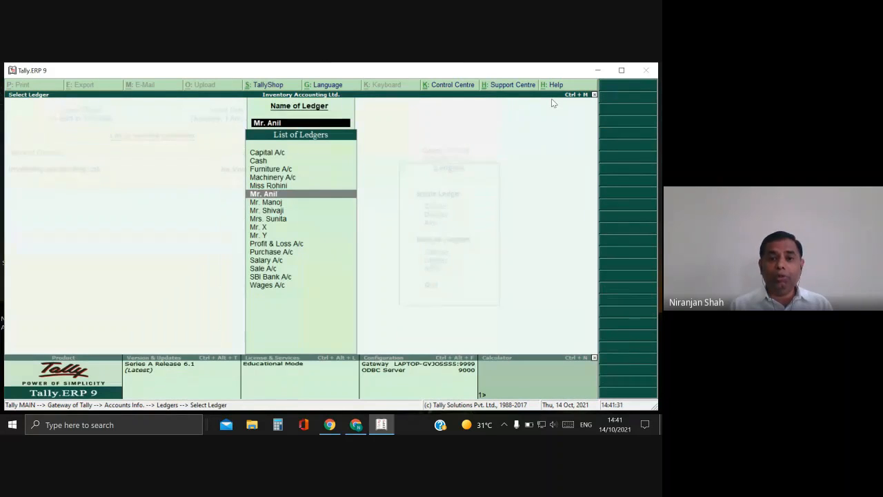
pyautogui.press('Down')
pyautogui.press('Down')
pyautogui.press('Down')
pyautogui.press('Down')
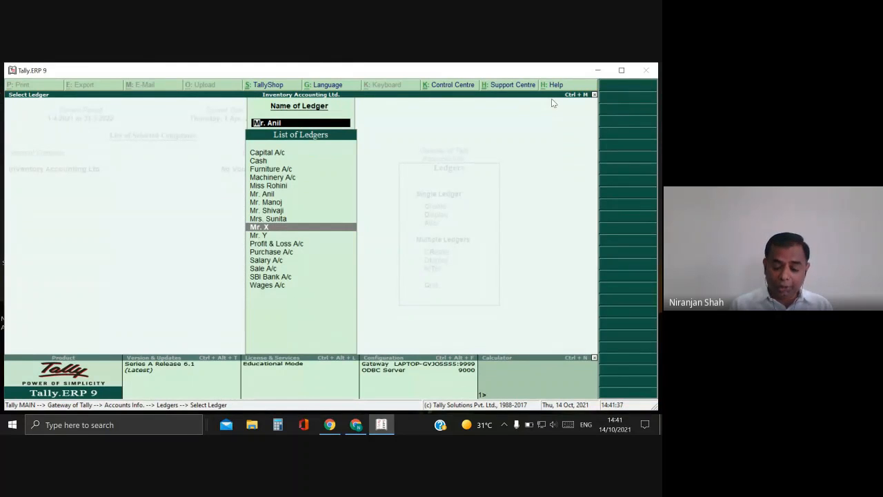
pyautogui.press('Escape')
pyautogui.press('Escape')
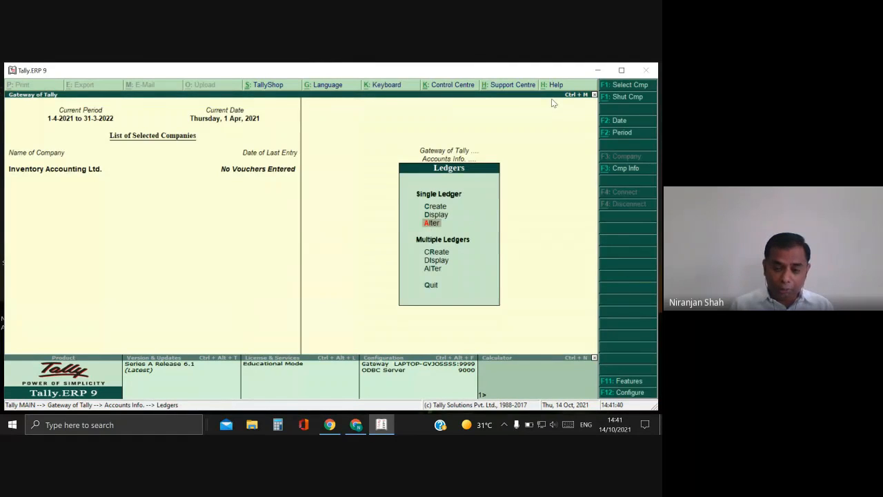
# Rename the Mr. X debtor ledger to the new customer name, keeping all other fields unchanged.
pyautogui.press('Return')
pyautogui.press('Down')
pyautogui.press('Down')
pyautogui.press('Down')
pyautogui.press('Down')
pyautogui.press('Down')
pyautogui.press('Down')
pyautogui.press('Down')
pyautogui.press('Down')
pyautogui.press('Down')
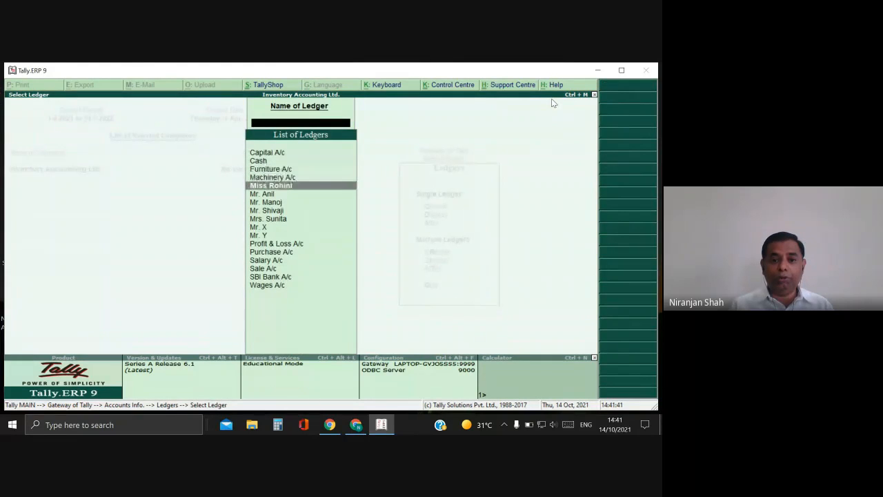
pyautogui.press('Return')
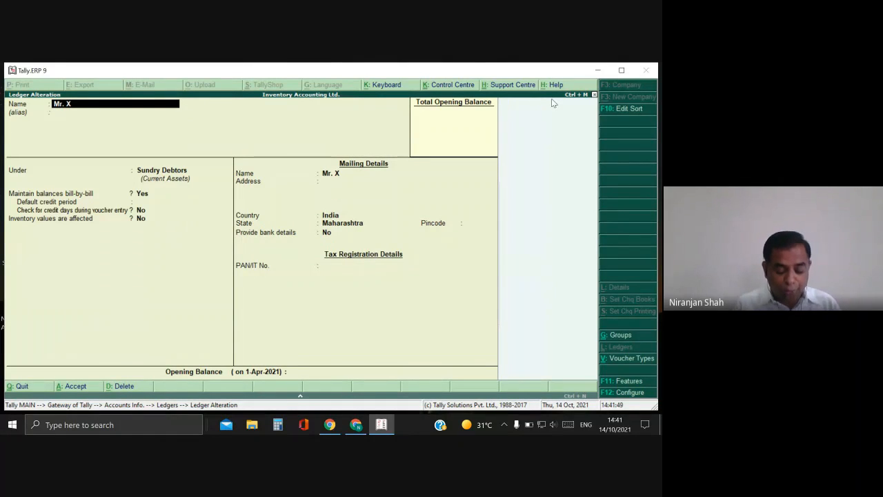
pyautogui.press('BackSpace')
pyautogui.press('BackSpace')
pyautogui.press('BackSpace')
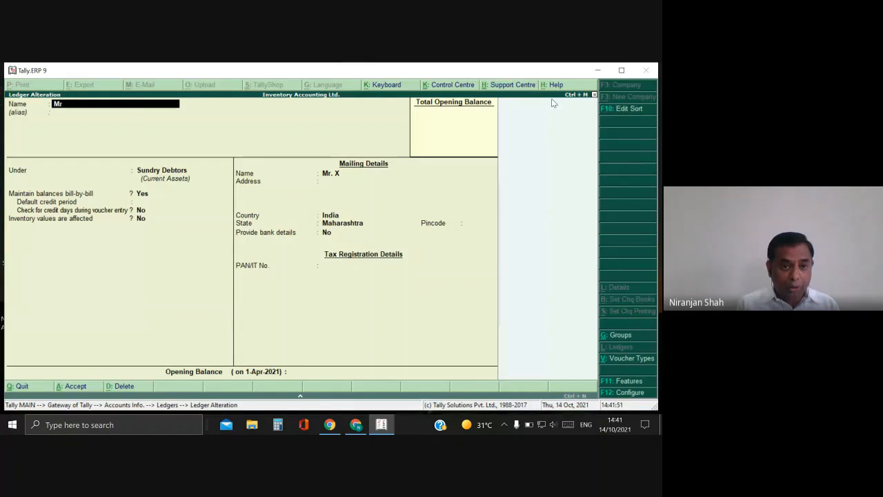
pyautogui.write('Sachin')
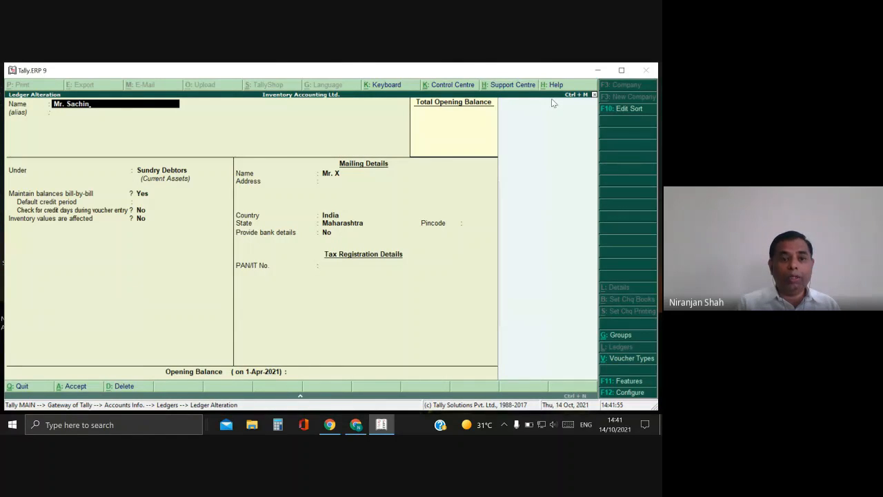
pyautogui.press('Return')
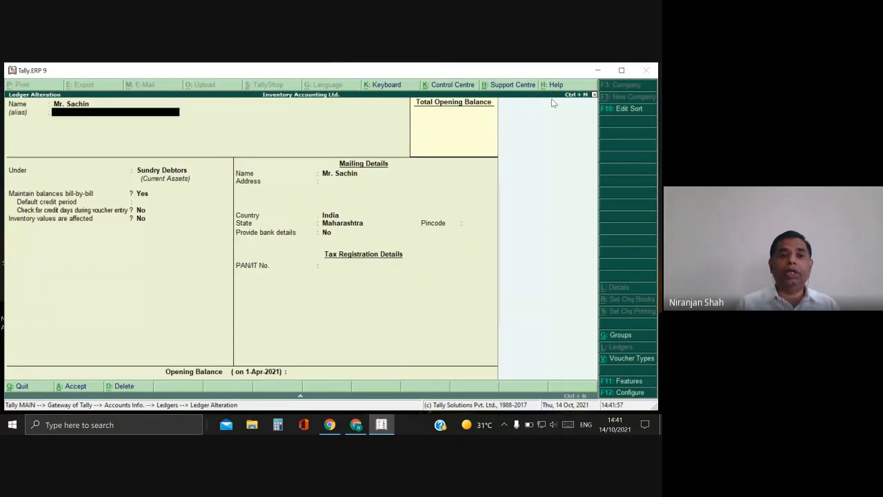
pyautogui.press('Return')
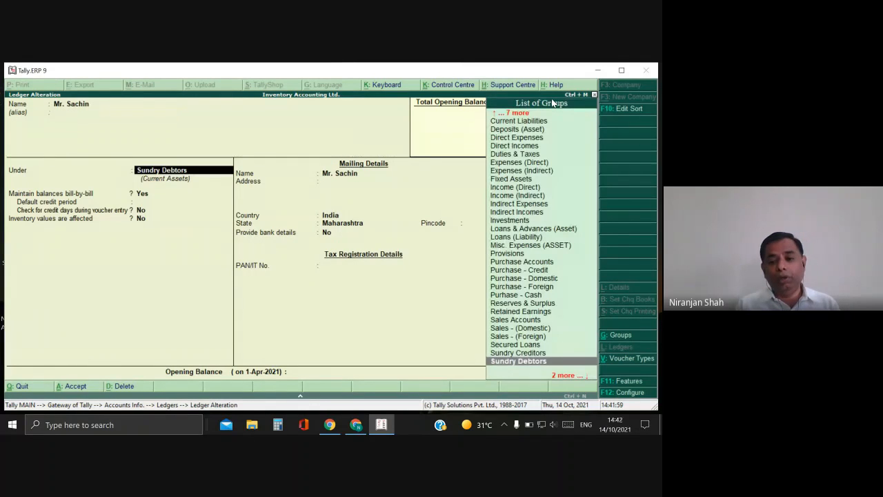
pyautogui.press('Return')
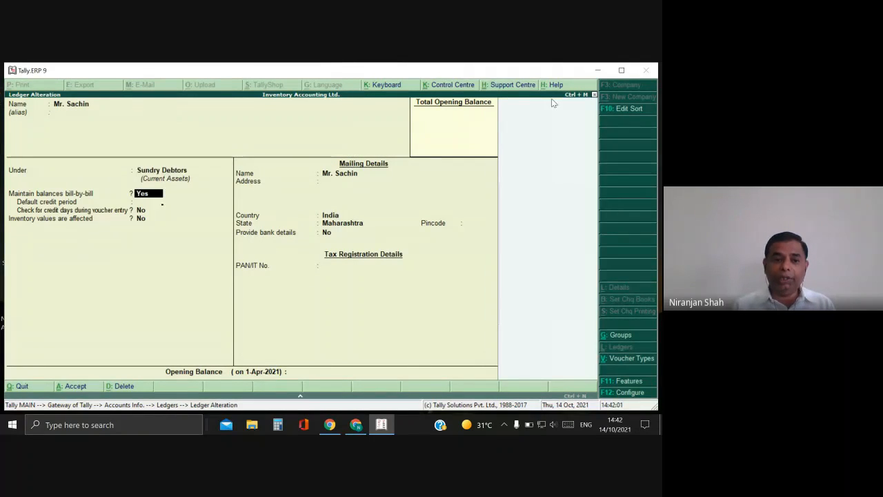
pyautogui.press('Return')
pyautogui.press('Return')
pyautogui.press('Return')
pyautogui.press('Return')
pyautogui.press('Return')
pyautogui.press('Return')
pyautogui.press('Return')
pyautogui.press('Return')
pyautogui.press('Return')
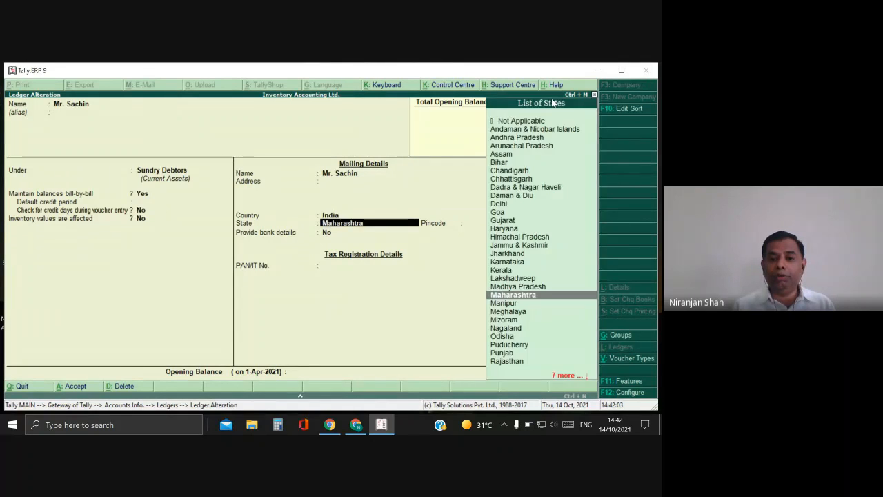
pyautogui.press('Return')
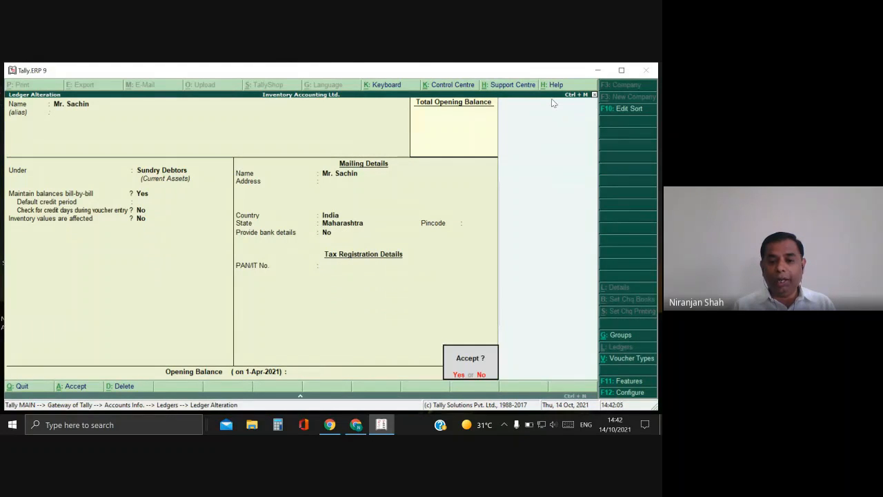
pyautogui.press('Return')
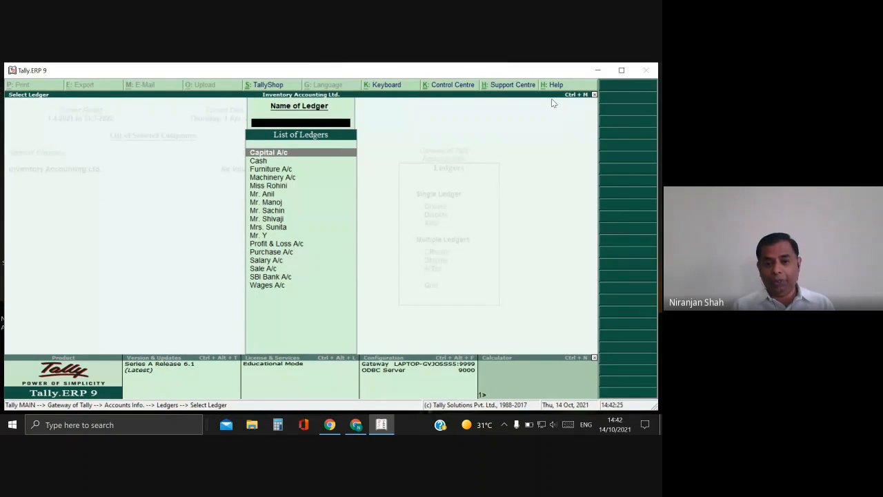
# Leave the ledger screens and return to the Accounts Info menu.
pyautogui.press('Escape')
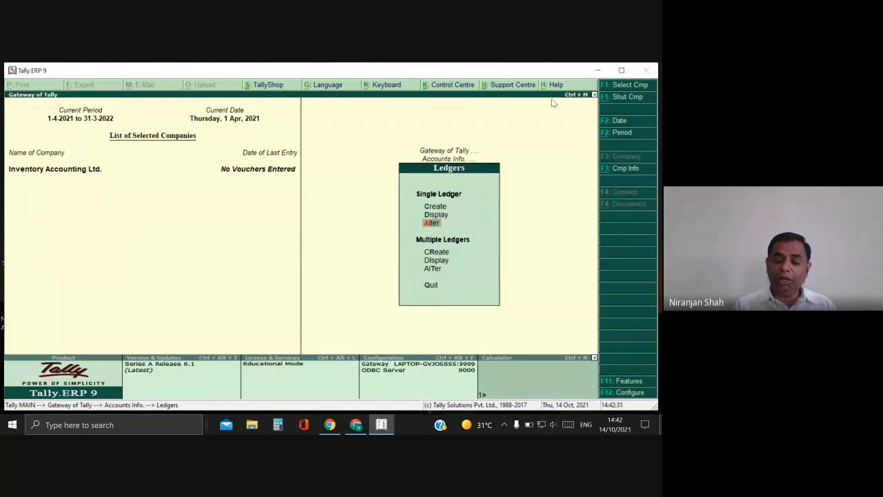
pyautogui.press('Escape')
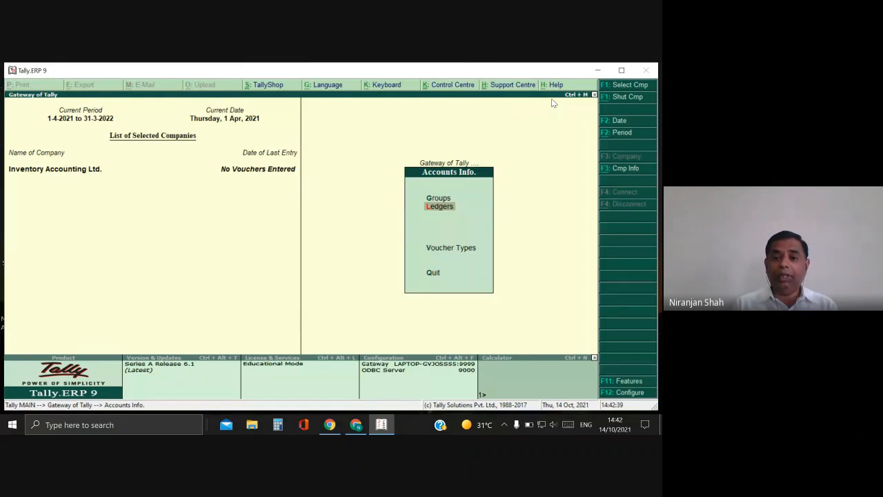
pyautogui.press('Down')
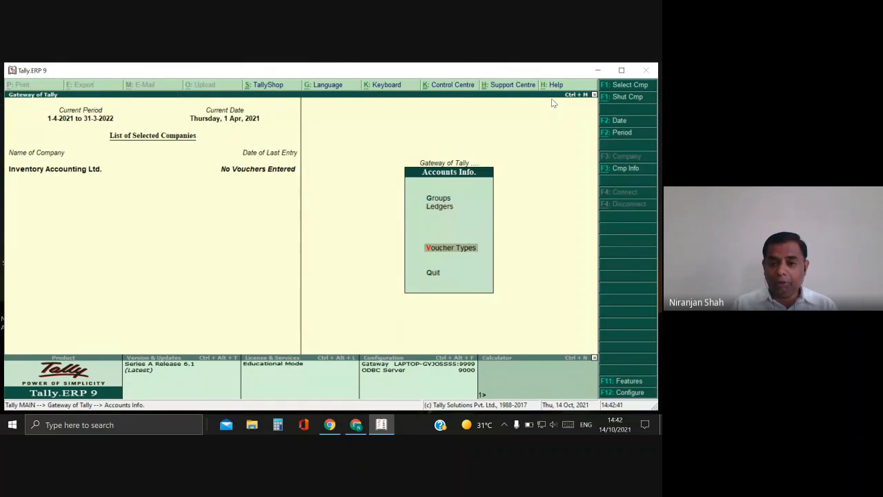
# From the Voucher Types menu, choose Display to list all voucher types, Contra through Stock Journal.
pyautogui.press('Return')
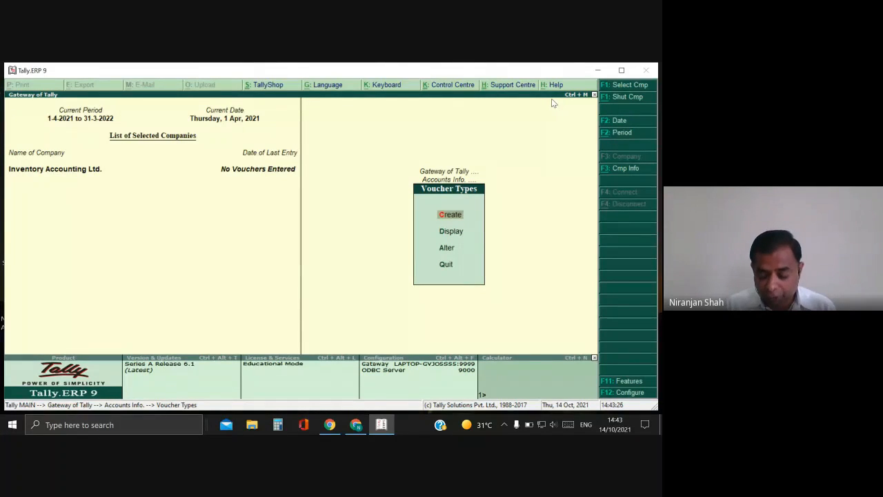
pyautogui.press('Down')
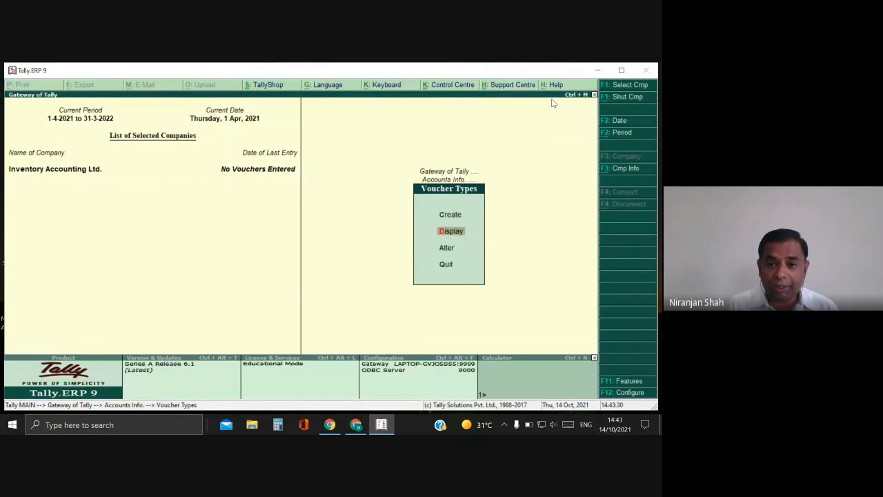
pyautogui.press('Return')
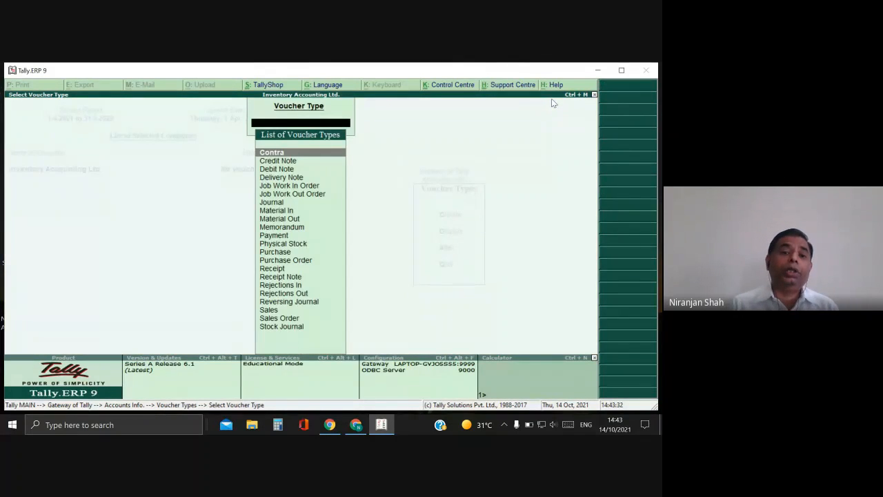
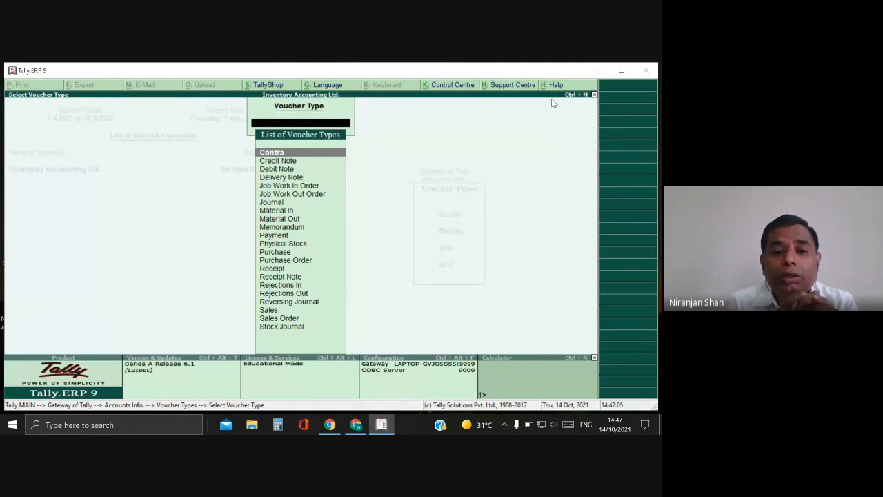
# Step from Contra past Credit Note to highlight the Debit Note voucher type.
pyautogui.press('Down')
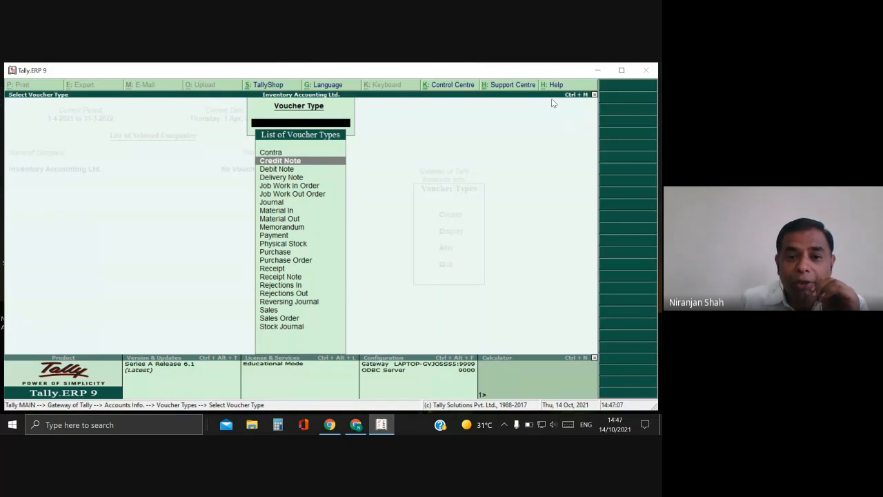
pyautogui.press('Up')
pyautogui.press('Down')
pyautogui.press('Down')
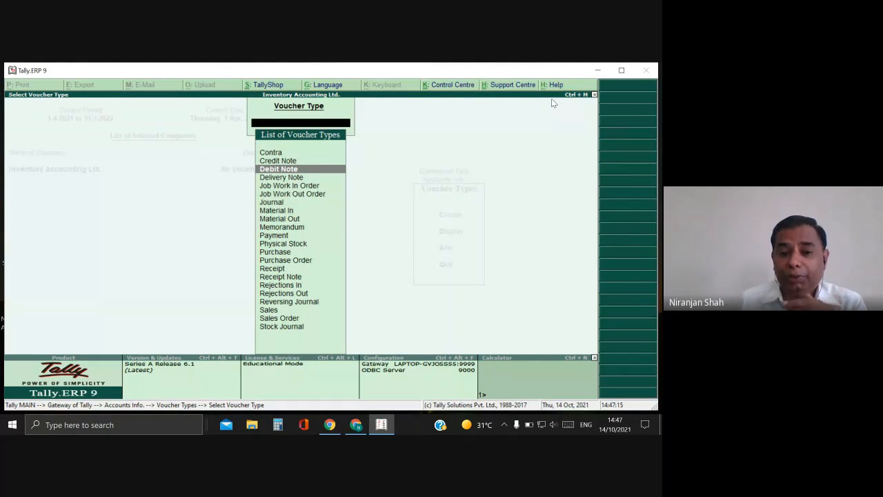
# Move the highlight down past Delivery Note to the Payment voucher type.
pyautogui.press('Down')
pyautogui.press('Down')
pyautogui.press('Down')
pyautogui.press('Down')
pyautogui.press('Down')
pyautogui.press('Down')
pyautogui.press('Down')
pyautogui.press('Down')
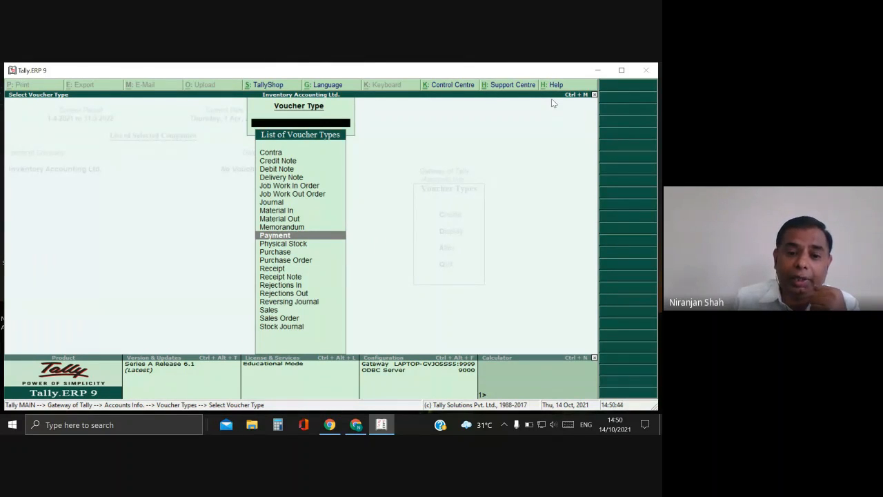
# Move the highlight past Purchase to the Receipt voucher type.
pyautogui.press('Down')
pyautogui.press('Down')
pyautogui.press('Down')
pyautogui.press('Down')
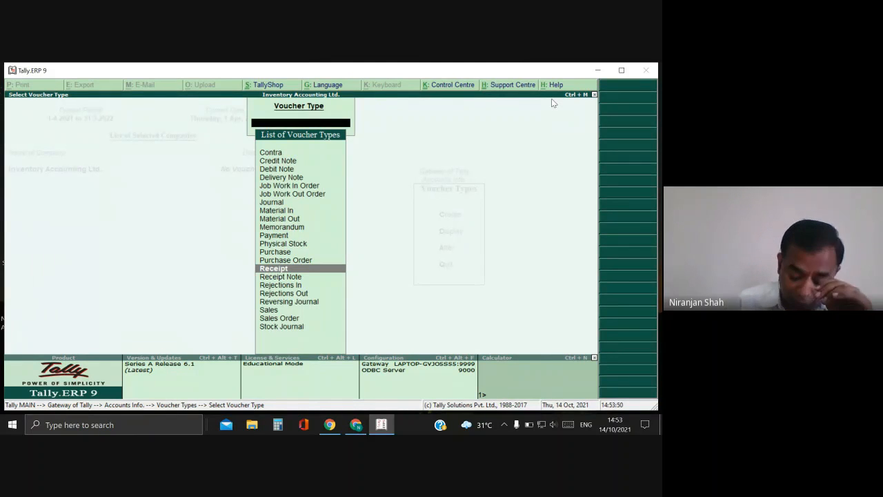
pyautogui.press('Down')
pyautogui.press('Down')
pyautogui.press('Down')
pyautogui.press('Down')
pyautogui.press('Down')
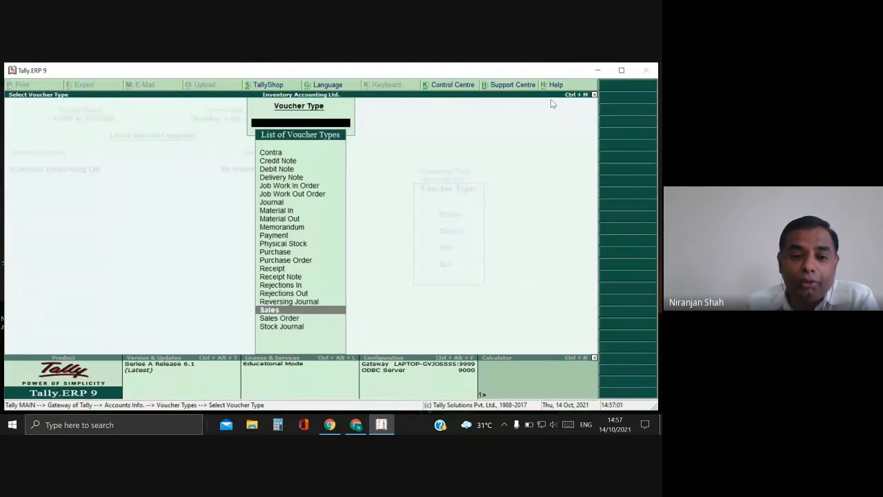
pyautogui.press('Up')
pyautogui.press('Up')
pyautogui.press('Up')
pyautogui.press('Up')
pyautogui.press('Up')
pyautogui.press('Up')
pyautogui.press('Up')
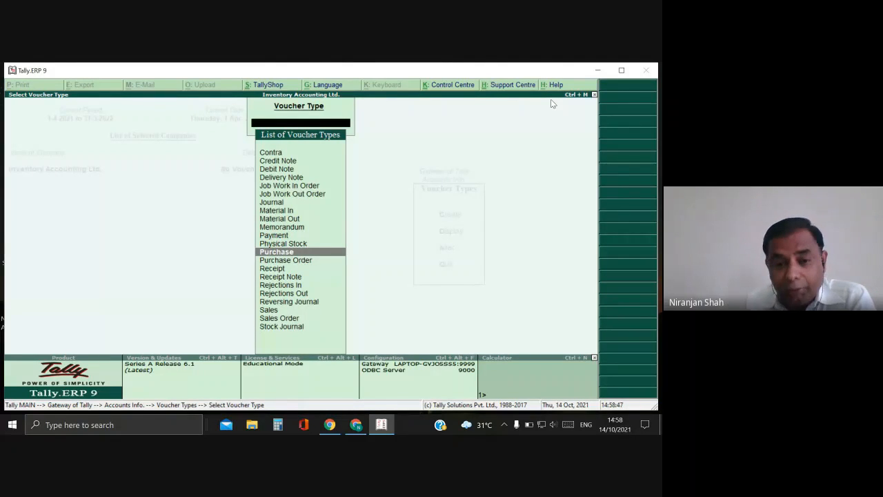
pyautogui.press('Up')
pyautogui.press('Up')
pyautogui.press('Up')
pyautogui.press('Up')
pyautogui.press('Up')
pyautogui.press('Up')
pyautogui.press('Up')
pyautogui.press('Up')
pyautogui.press('Up')
pyautogui.press('Up')
pyautogui.press('Up')
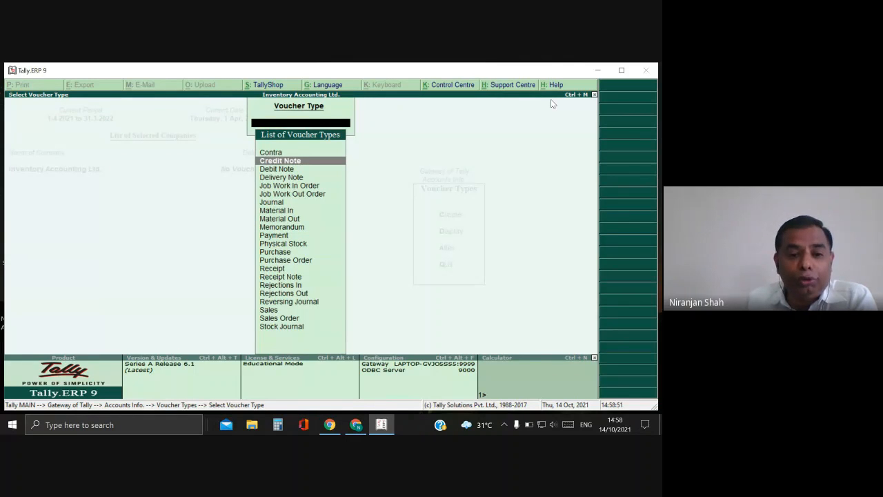
pyautogui.press('Down')
# Compare Credit Note with Debit Note, then highlight Delivery Note.
pyautogui.press('Up')
pyautogui.press('Down')
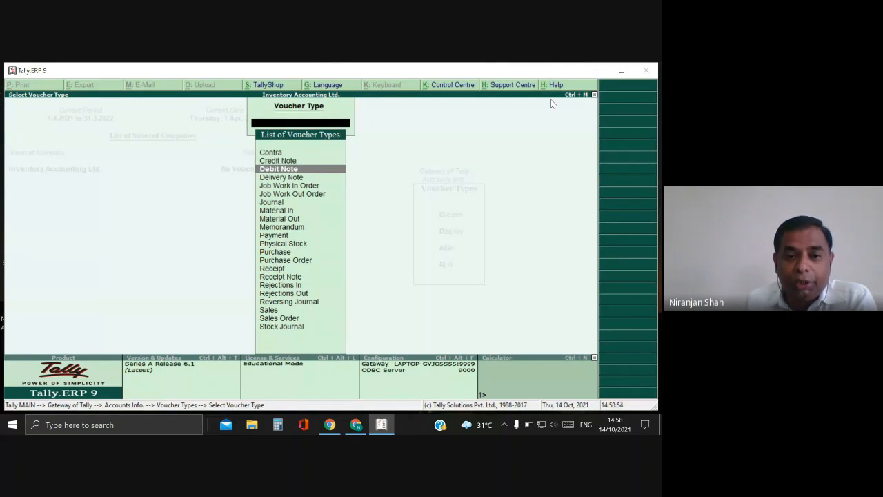
pyautogui.press('Up')
pyautogui.press('Down')
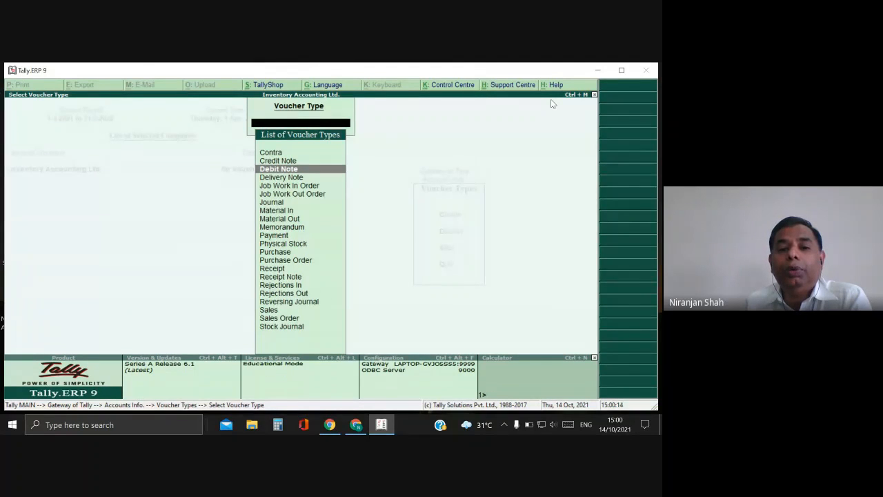
pyautogui.press('Down')
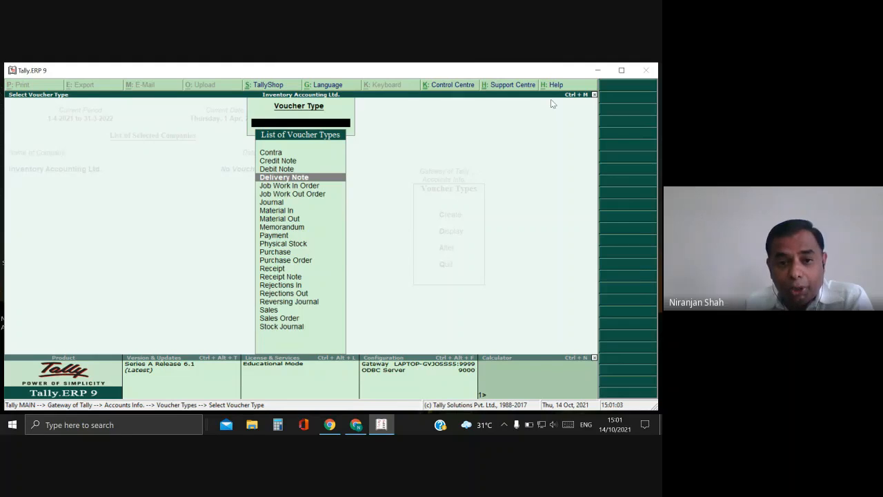
# Compare Job Work In Order with Job Work Out Order, then highlight Journal.
pyautogui.press('Down')
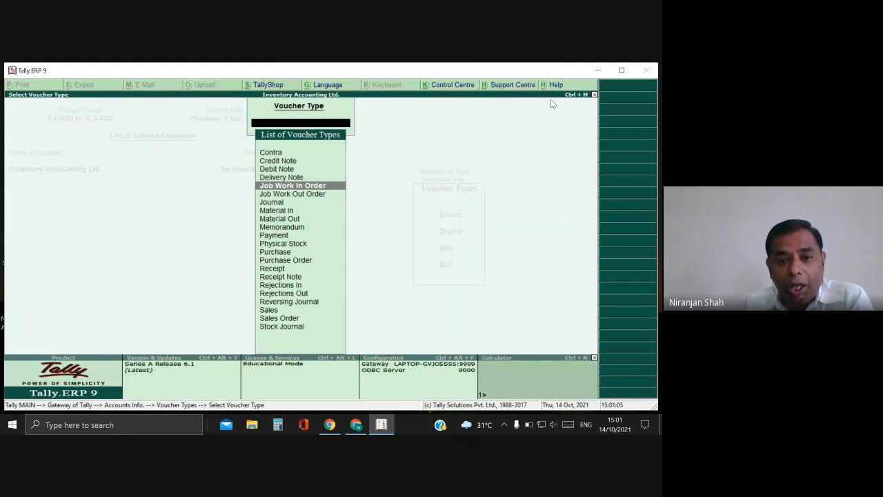
pyautogui.press('Down')
pyautogui.press('Up')
pyautogui.press('Down')
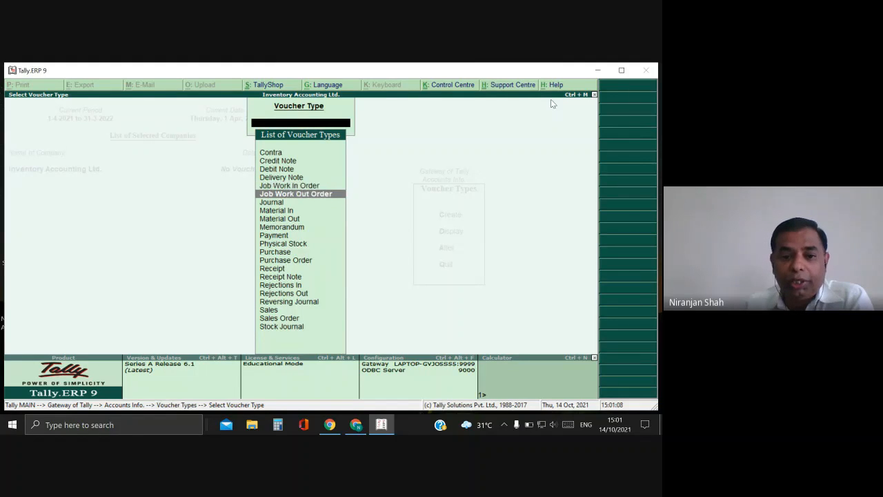
pyautogui.press('Up')
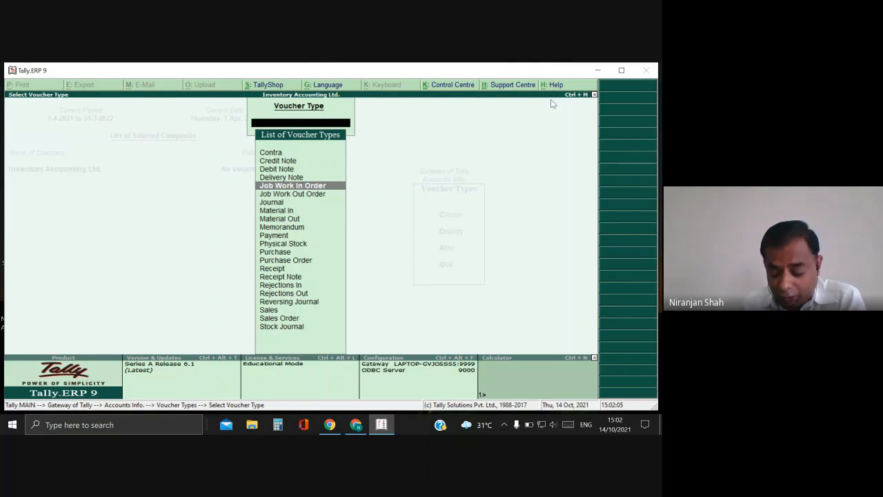
pyautogui.press('Down')
pyautogui.press('Down')
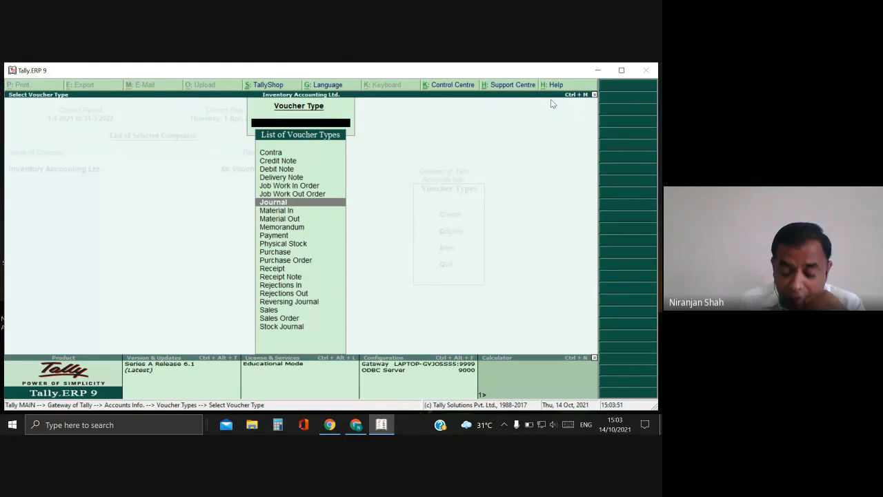
# Highlight Material In, the entry just below Journal.
pyautogui.press('Down')
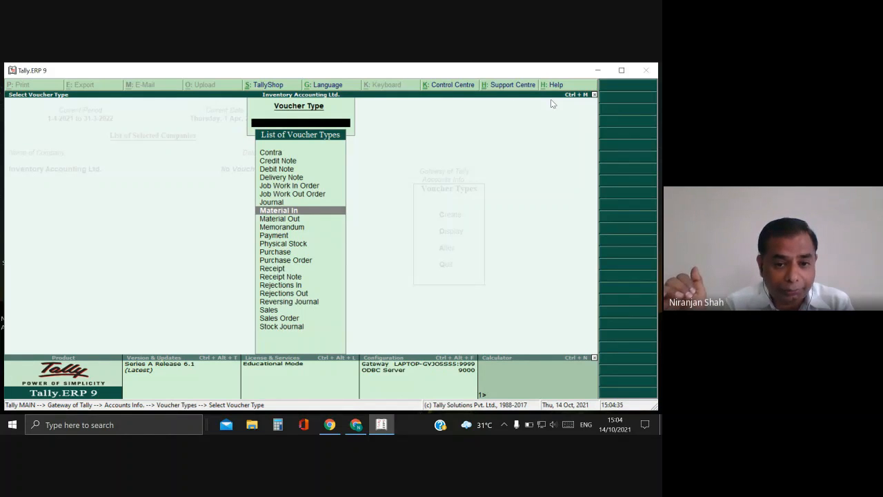
# Step past Material Out and Memorandum down to the Physical Stock voucher type.
pyautogui.press('Down')
pyautogui.press('Down')
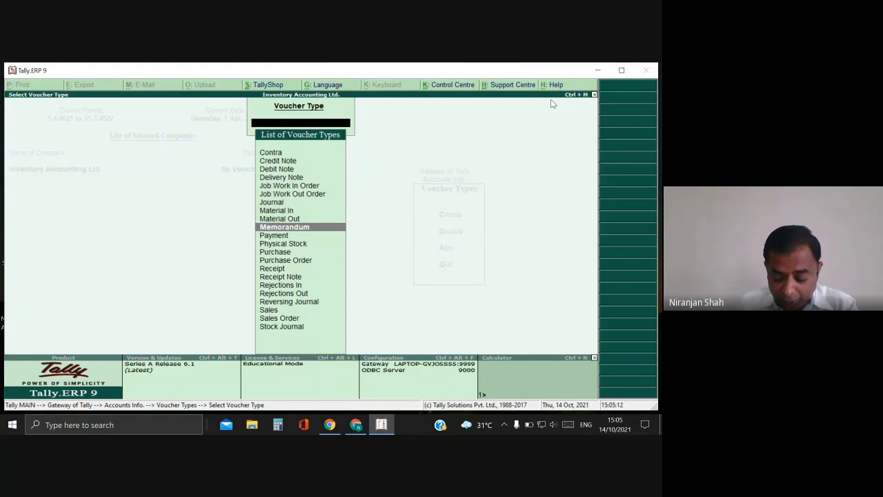
pyautogui.press('Down')
pyautogui.press('Down')
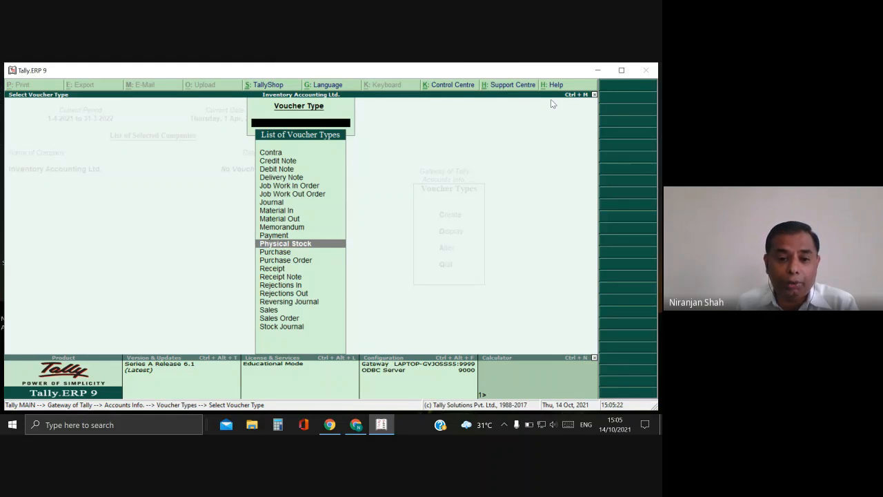
# Highlight Purchase Order, then move on to the Receipt Note voucher type.
pyautogui.press('Down')
pyautogui.press('Down')
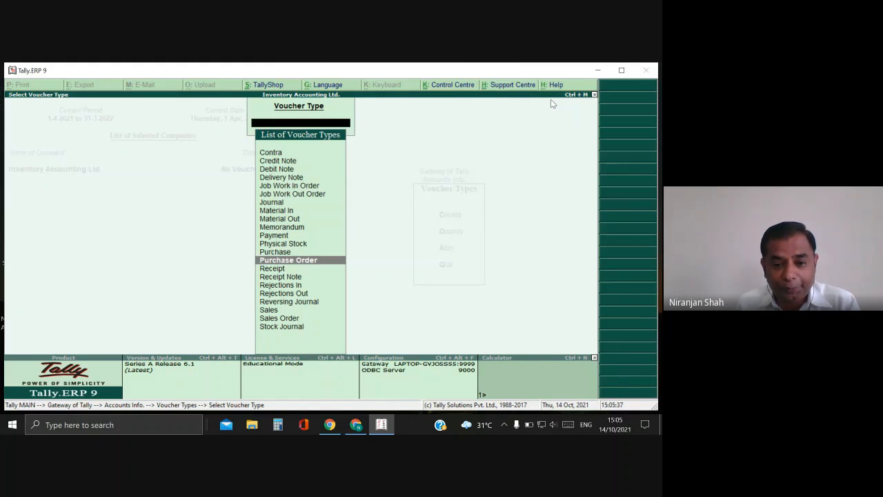
pyautogui.press('Down')
pyautogui.press('Down')
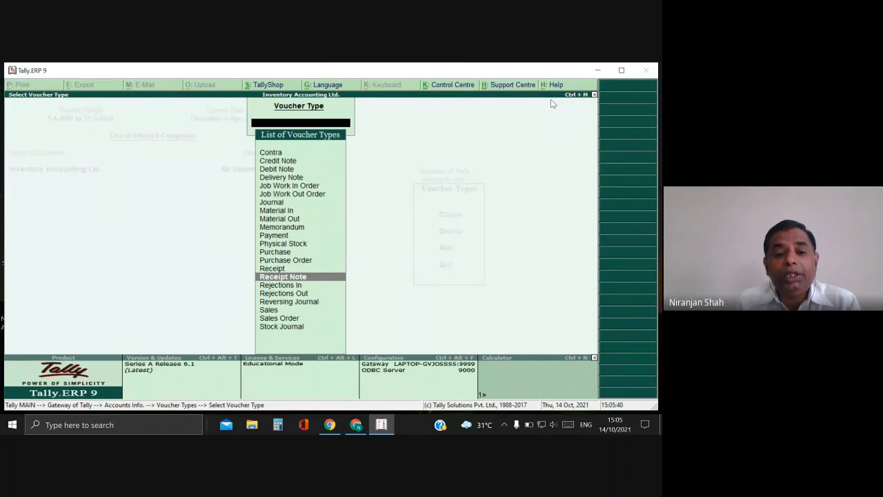
# Glance back at Receipt, return to Receipt Note, then highlight Rejections In.
pyautogui.press('Up')
pyautogui.press('Down')
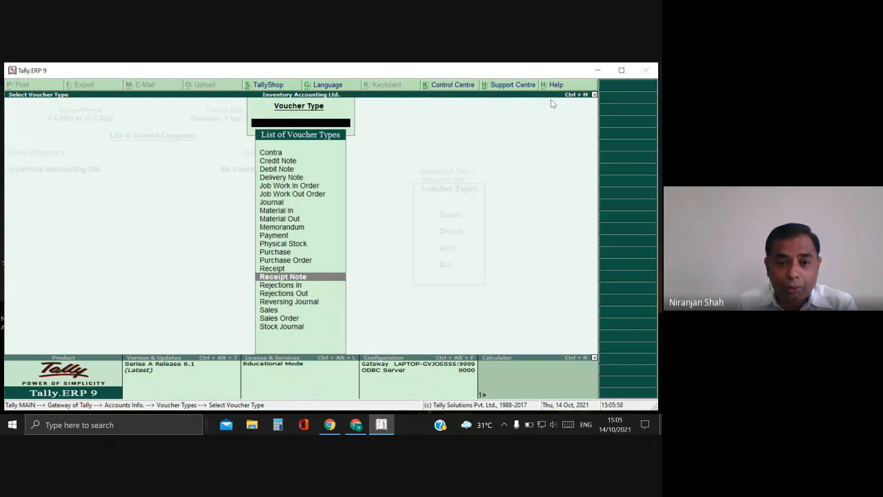
pyautogui.press('Down')
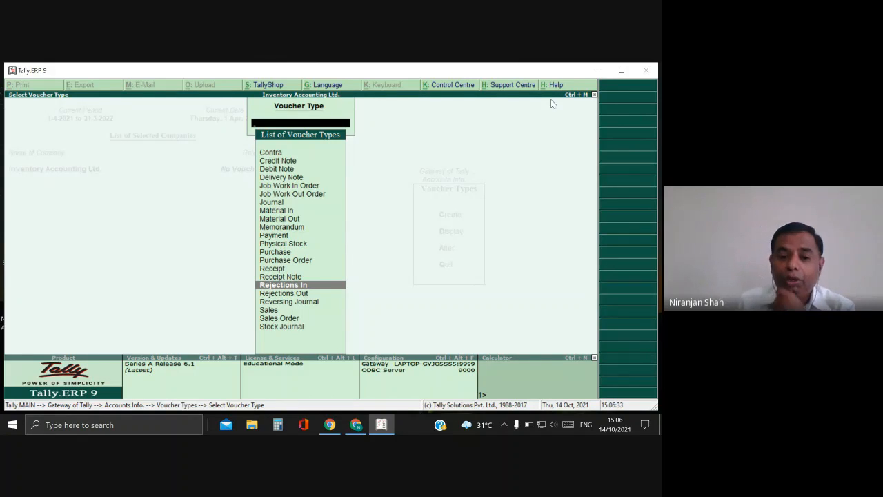
pyautogui.press('Down')
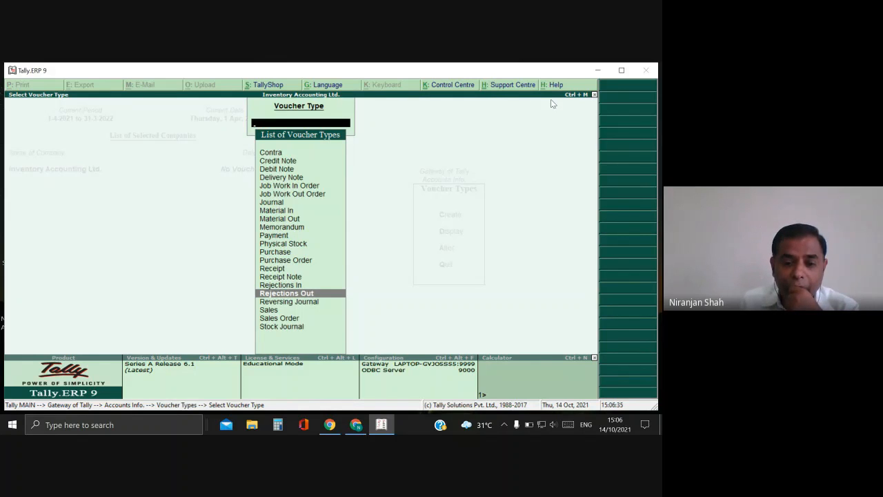
pyautogui.press('Down')
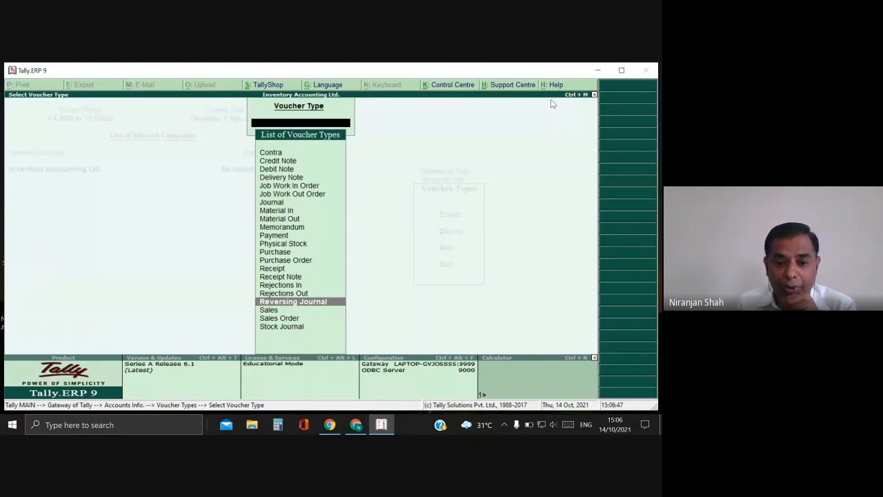
pyautogui.press('Down')
pyautogui.press('Down')
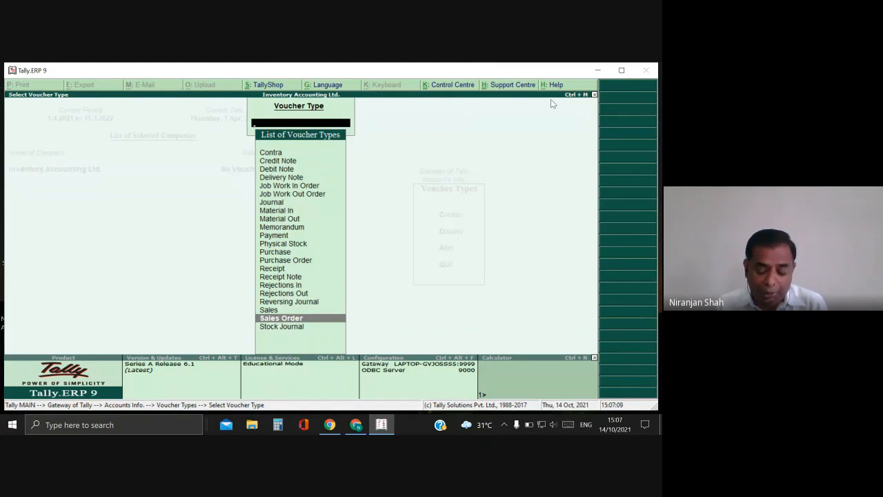
pyautogui.press('Down')
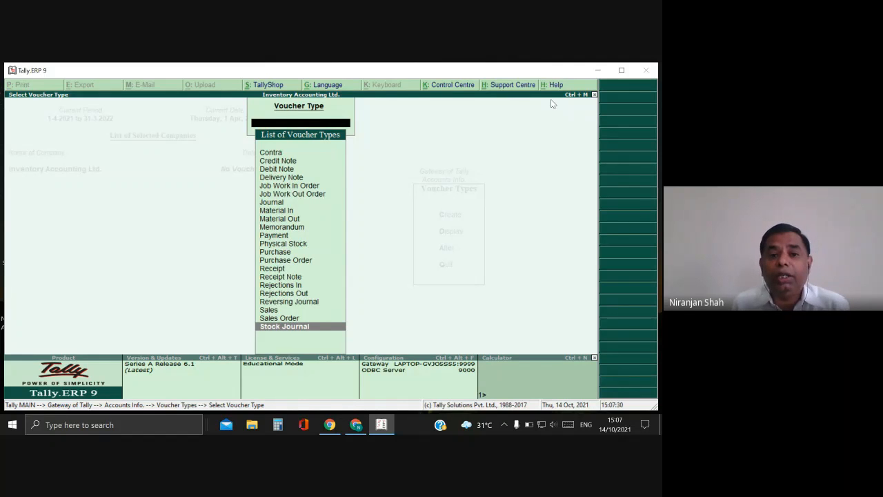
pyautogui.press('Up')
pyautogui.press('Up')
pyautogui.press('Up')
pyautogui.press('Up')
pyautogui.press('Up')
pyautogui.press('Up')
pyautogui.press('Up')
pyautogui.press('Up')
pyautogui.press('Up')
pyautogui.press('Up')
pyautogui.press('Up')
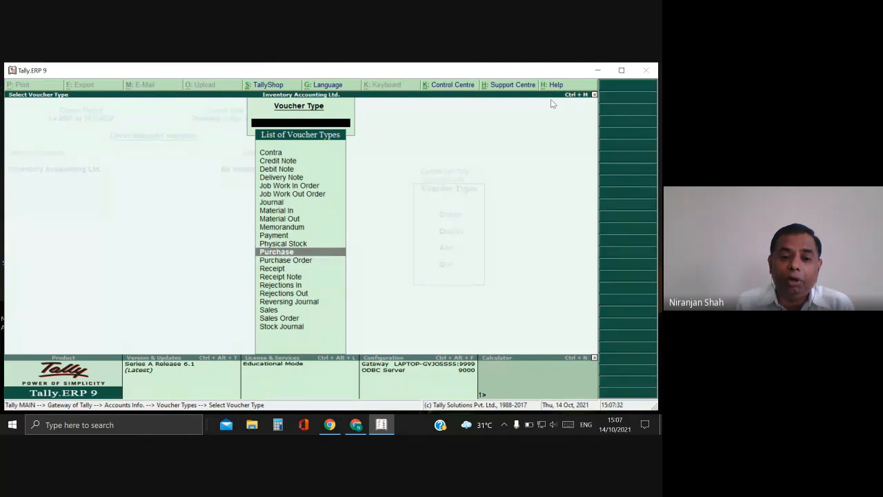
pyautogui.press('Up')
pyautogui.press('Up')
pyautogui.press('Up')
pyautogui.press('Up')
pyautogui.press('Up')
pyautogui.press('Up')
pyautogui.press('Up')
pyautogui.press('Up')
pyautogui.press('Up')
pyautogui.press('Up')
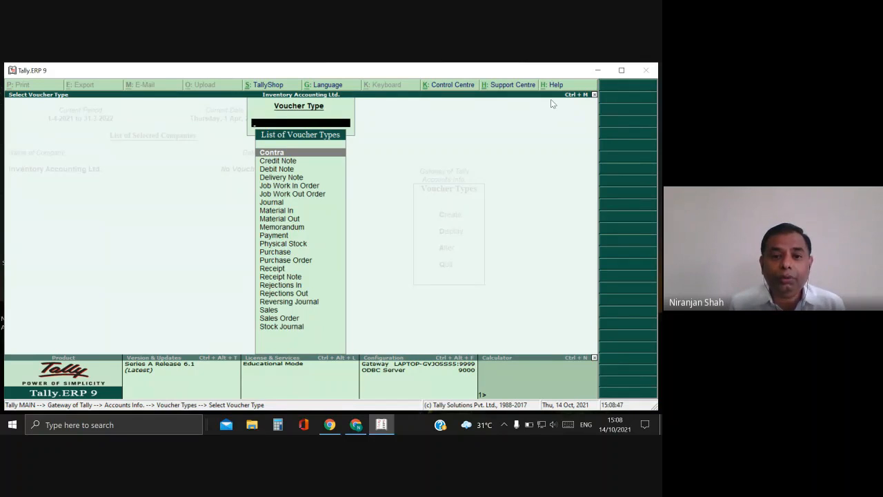
# Close the Select Voucher Type list with Esc, back to the Voucher Types menu.
pyautogui.press('Escape')
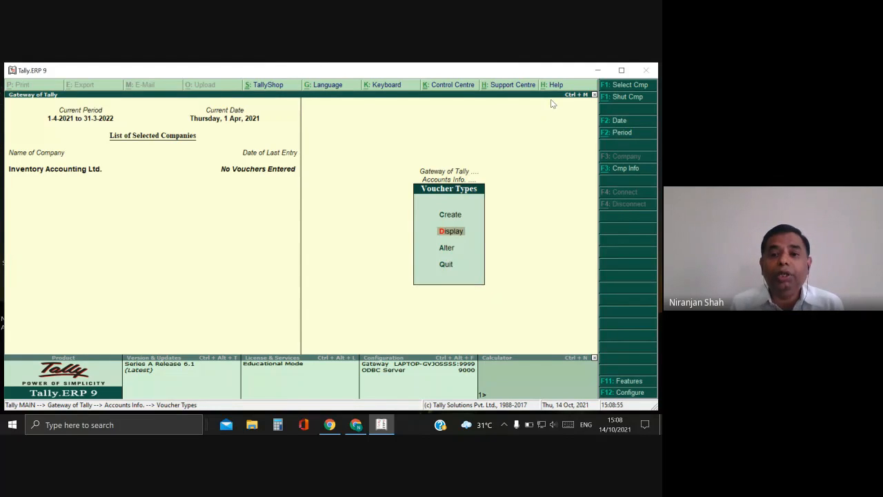
# Leave Voucher Types, then choose Quit in Accounts Info. to return to Gateway of Tally.
pyautogui.press('Escape')
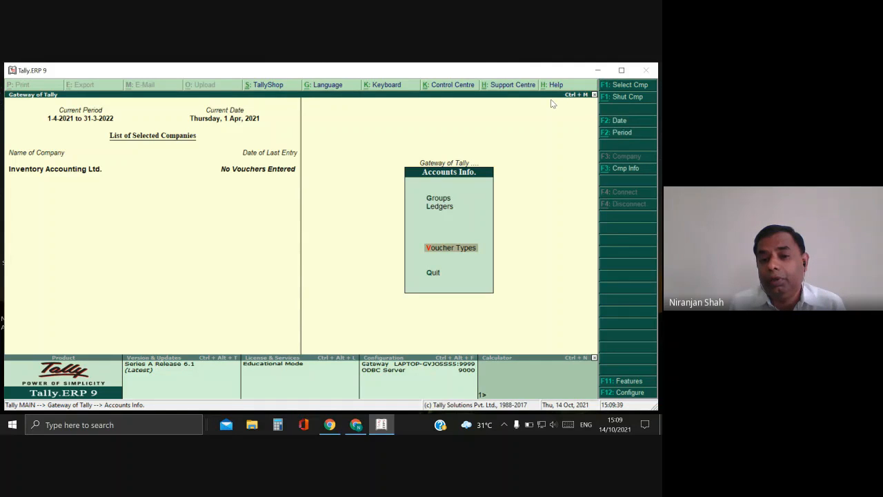
pyautogui.press('Down')
pyautogui.press('Return')
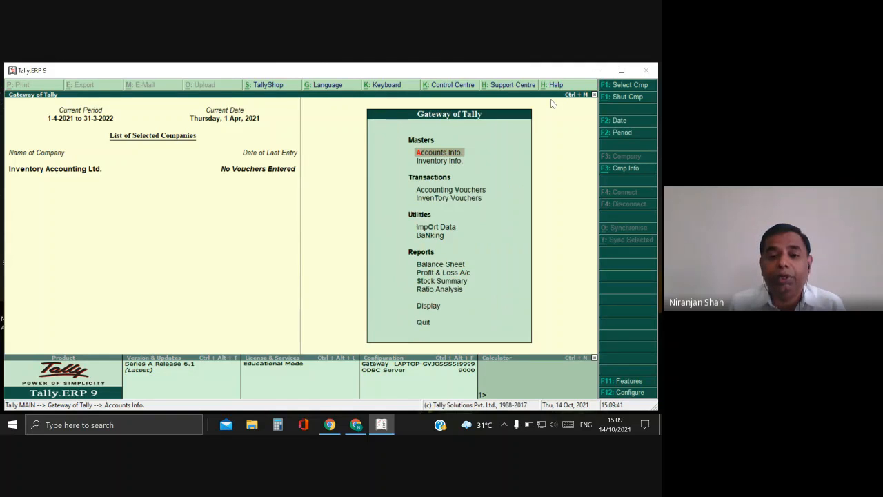